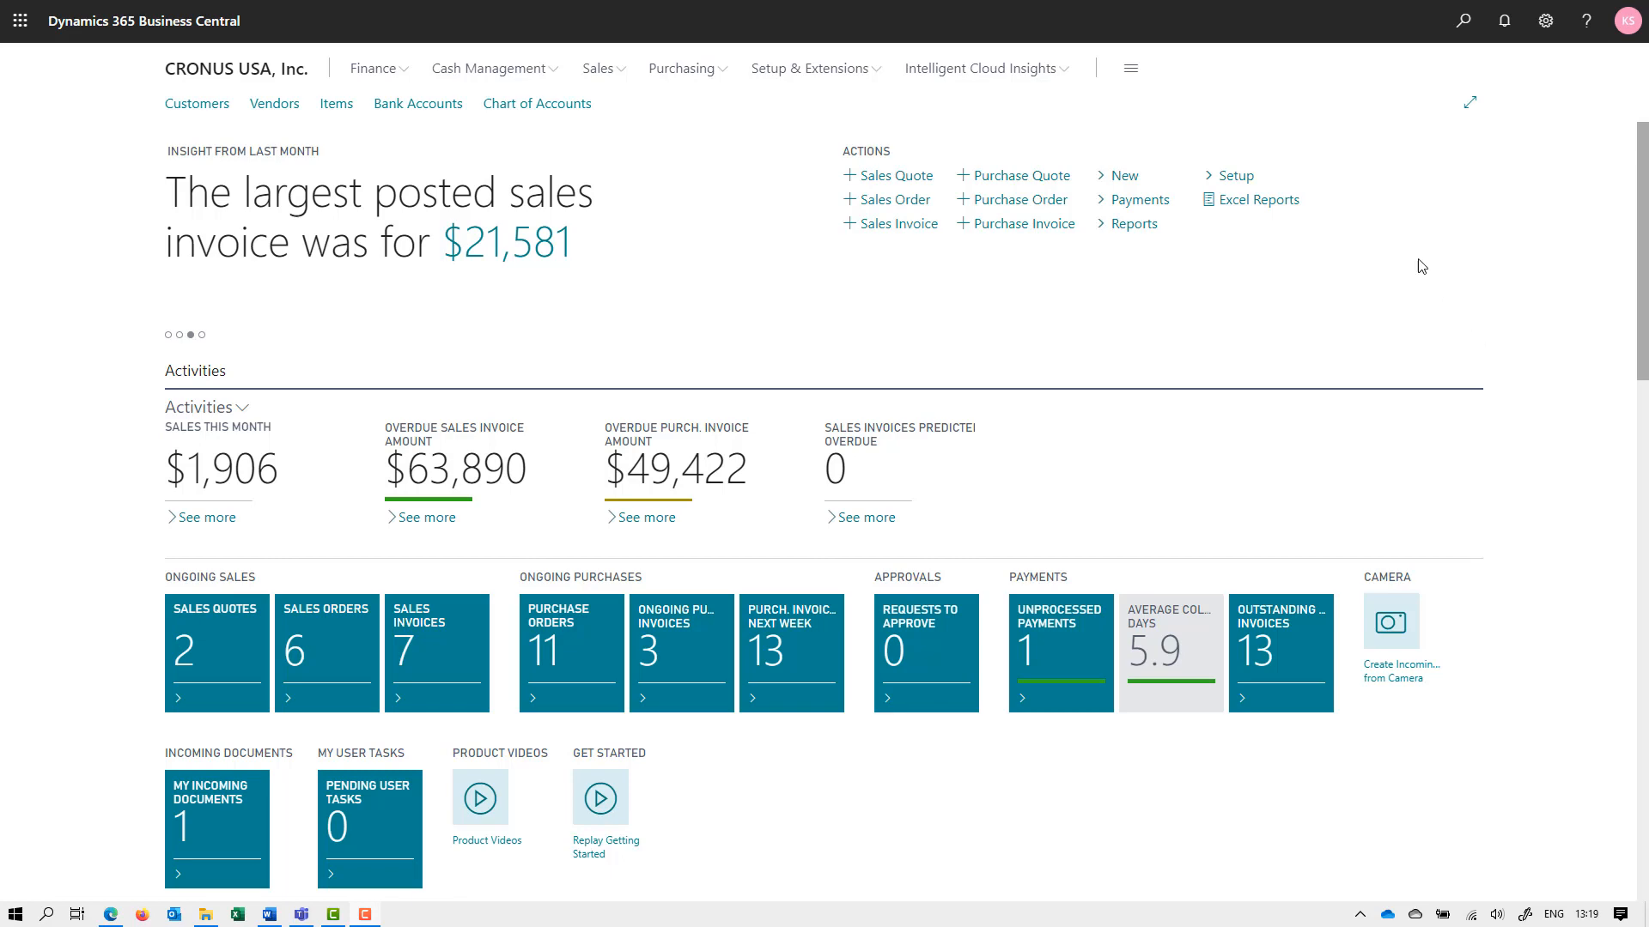
Step: Open the SOUTH location card from the Locations list and review its Warehouse and Bins settings
{"action": "left_click", "coordinate": [1461, 24]}
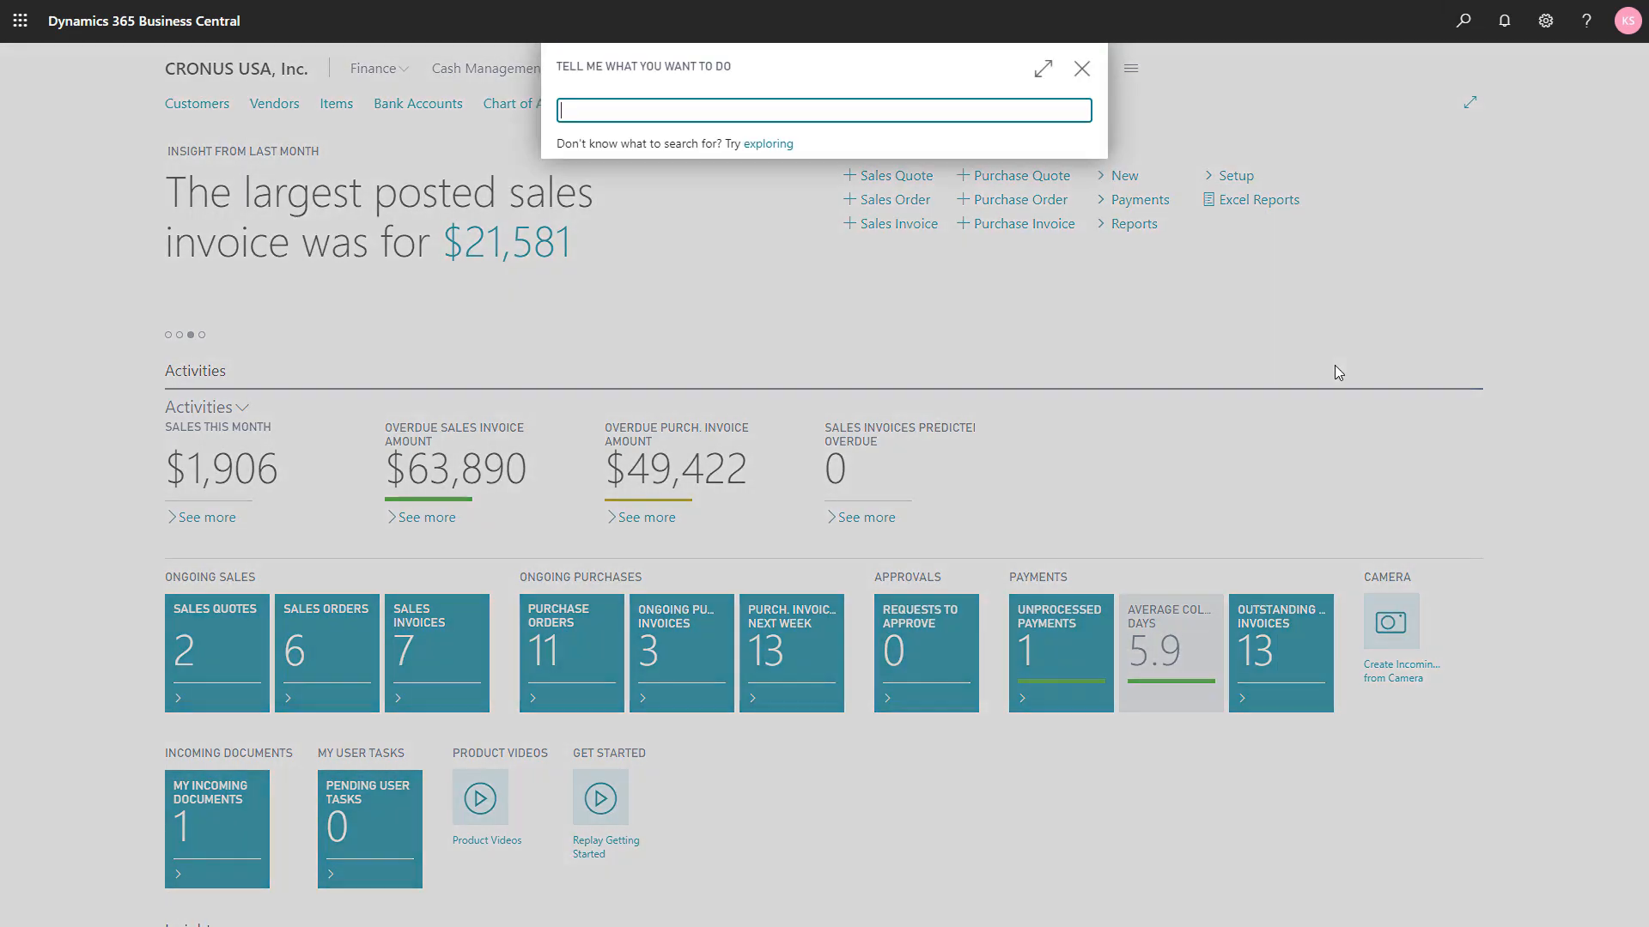
{"action": "type", "text": "loca"}
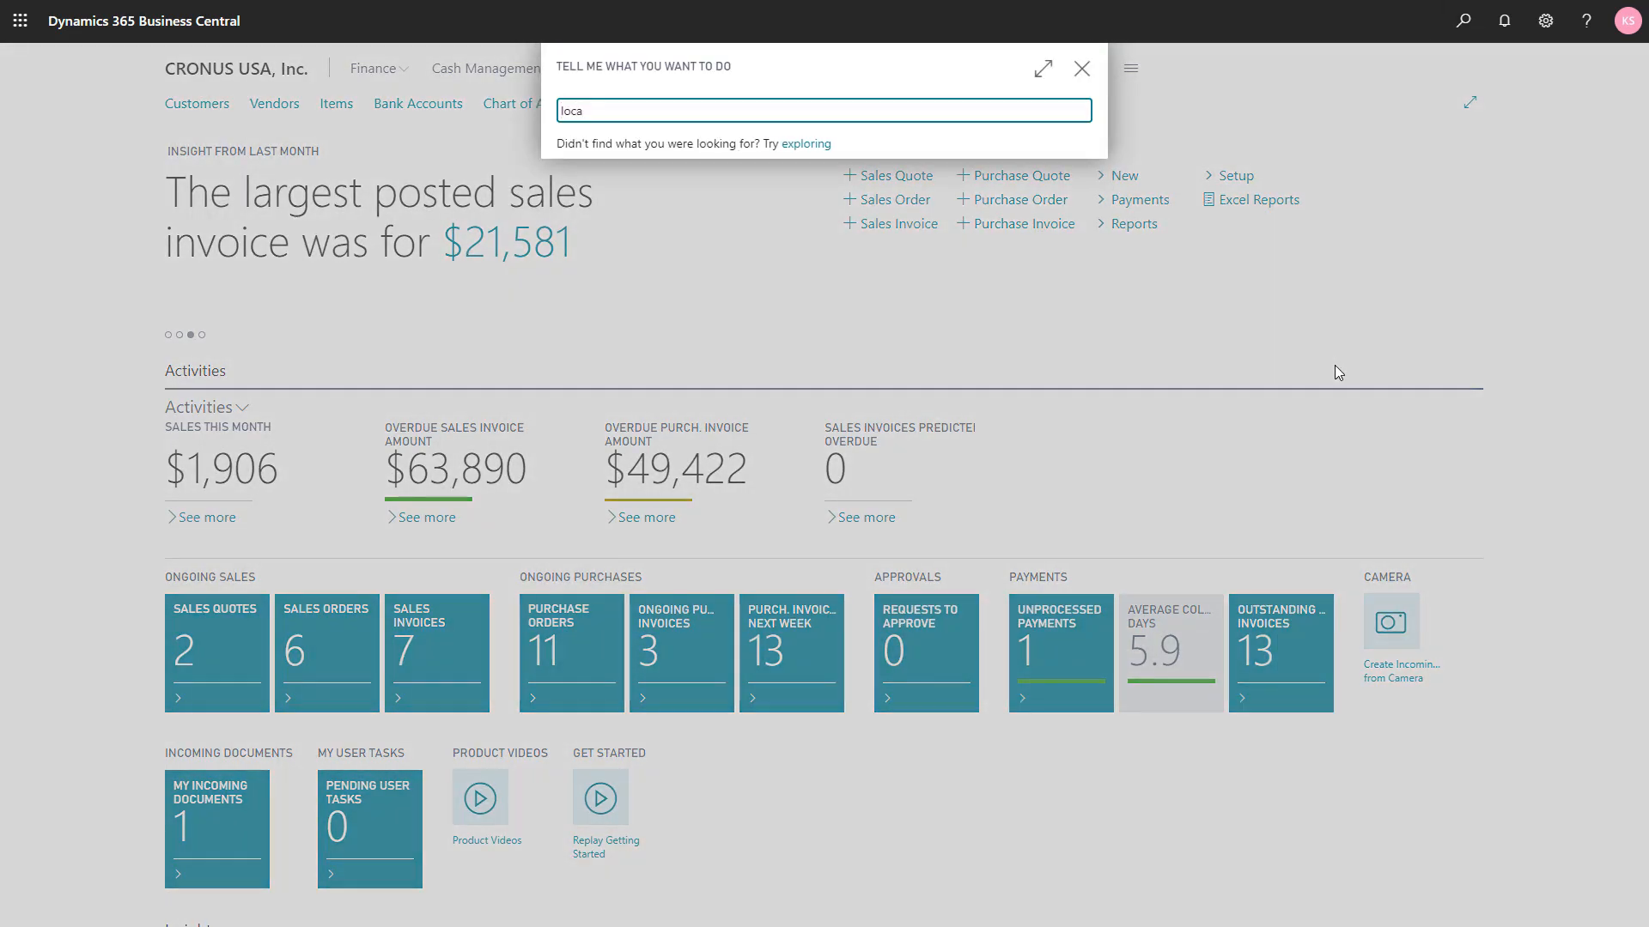
{"action": "left_click", "coordinate": [621, 191]}
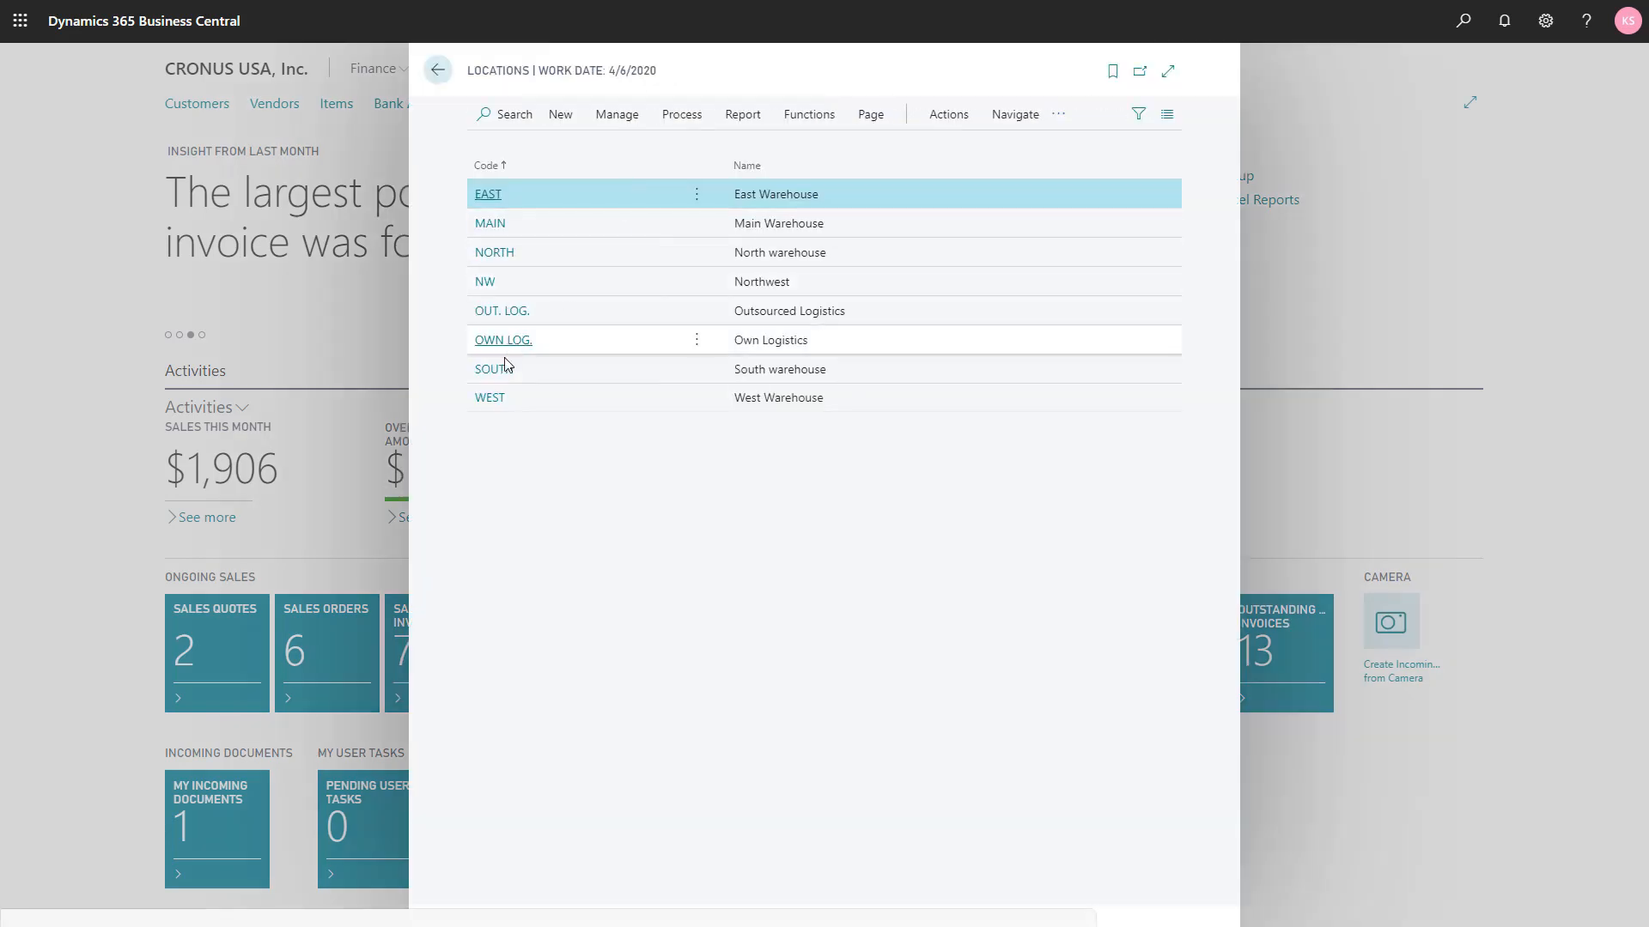
{"action": "left_click", "coordinate": [494, 370]}
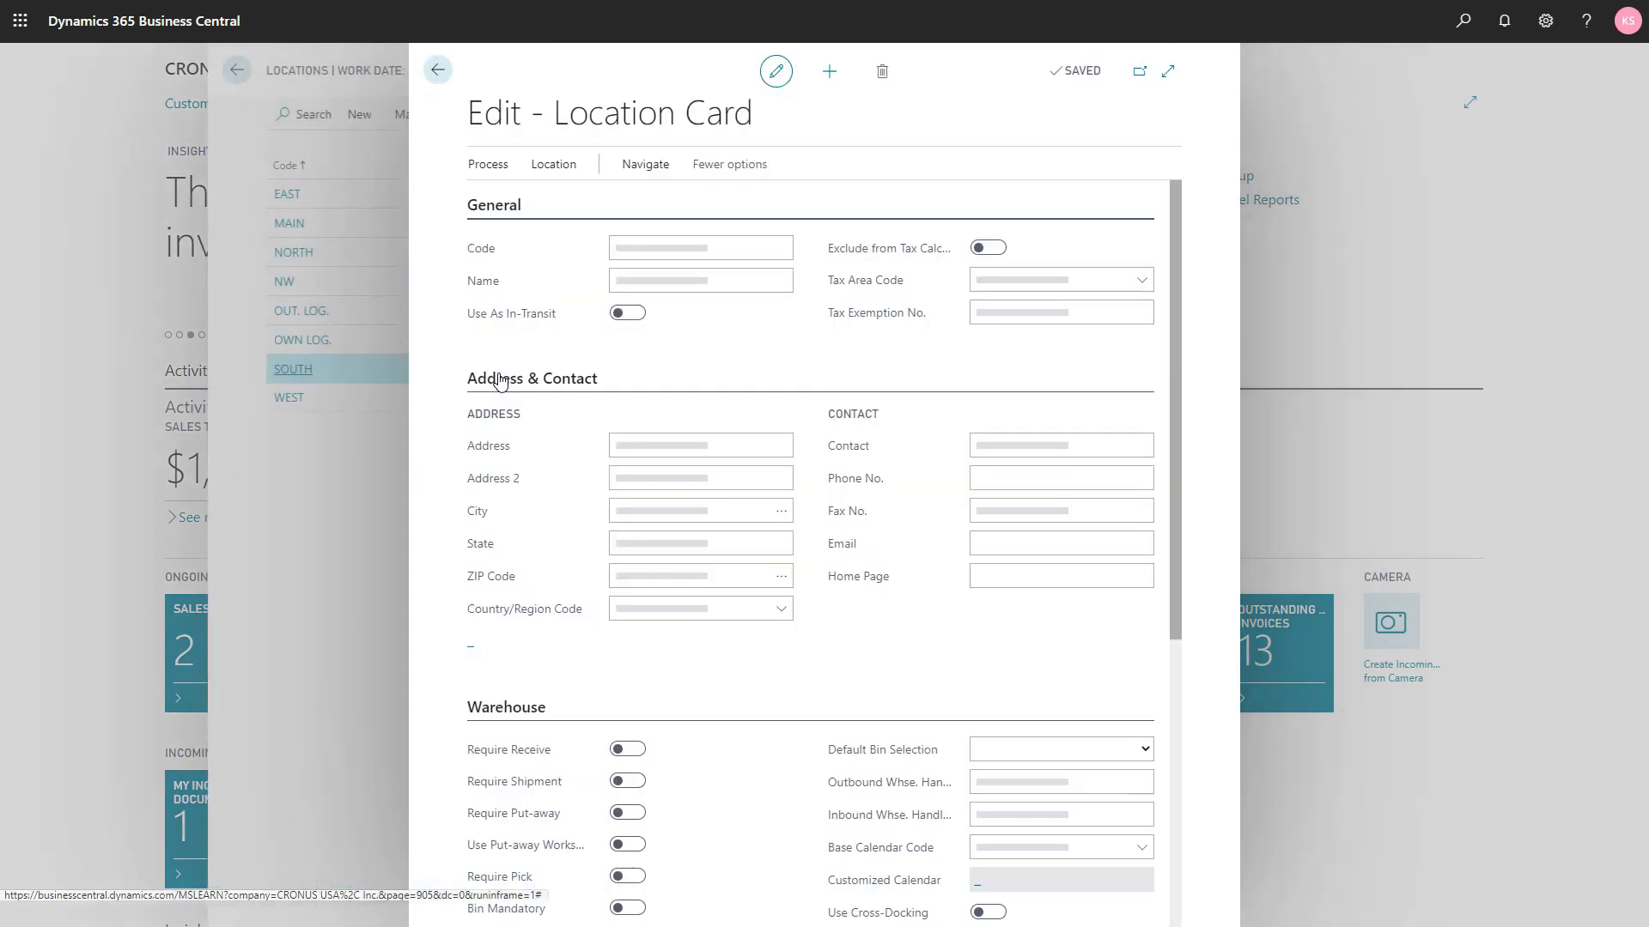
{"action": "left_click", "coordinate": [1169, 408]}
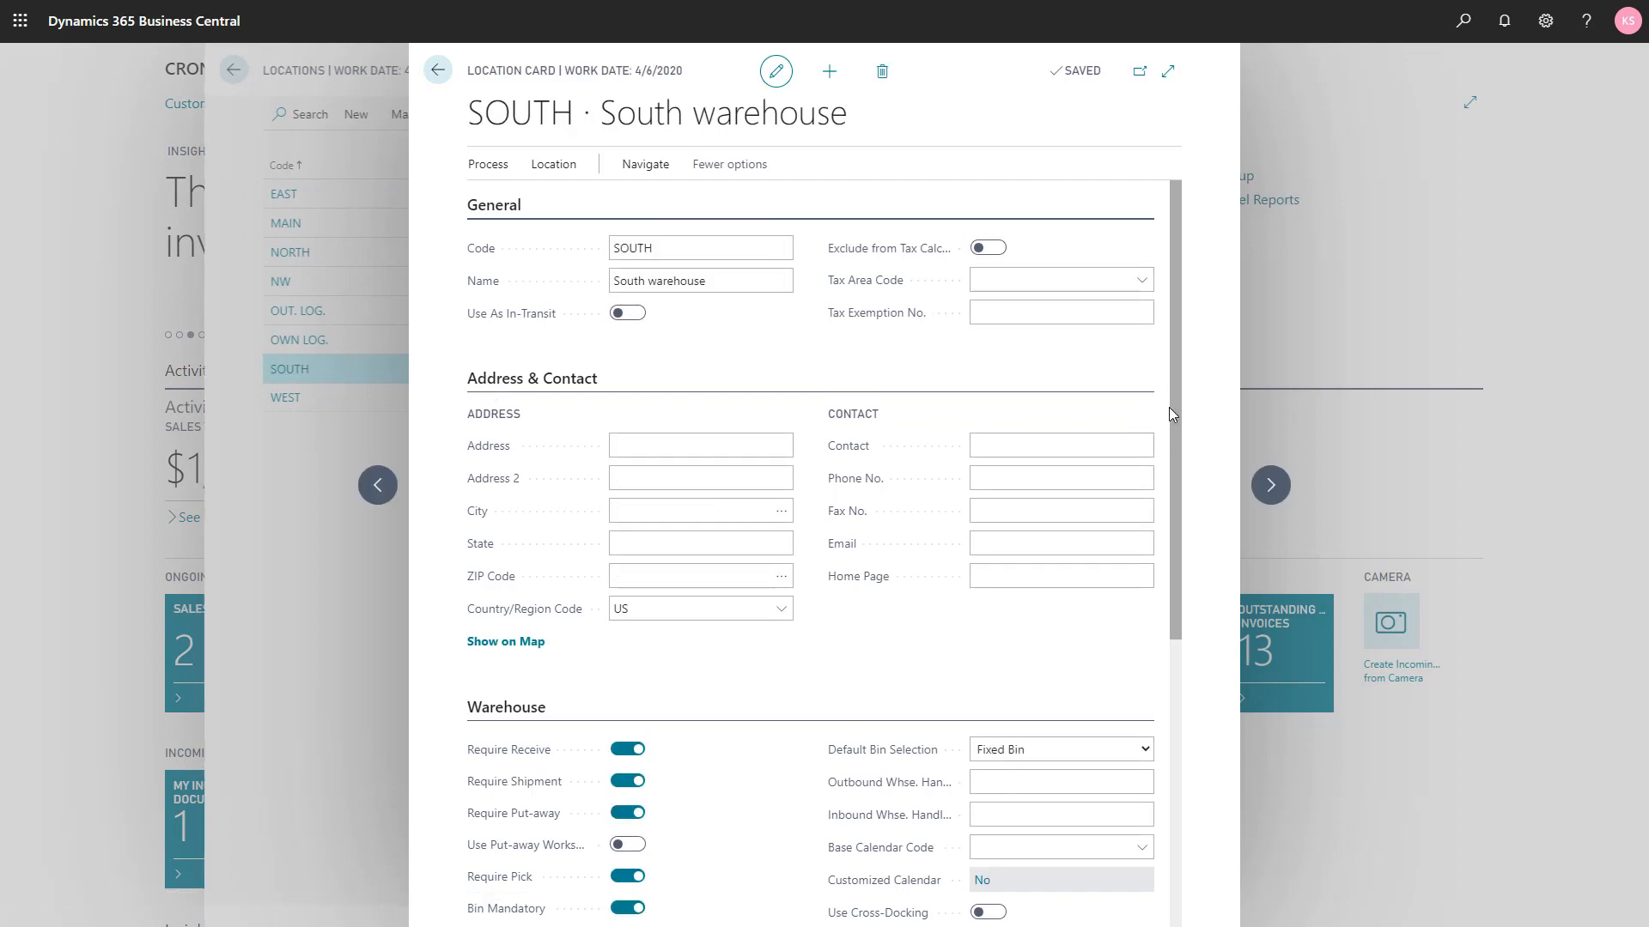
{"action": "left_click_drag", "start_coordinate": [1174, 428], "coordinate": [1172, 599]}
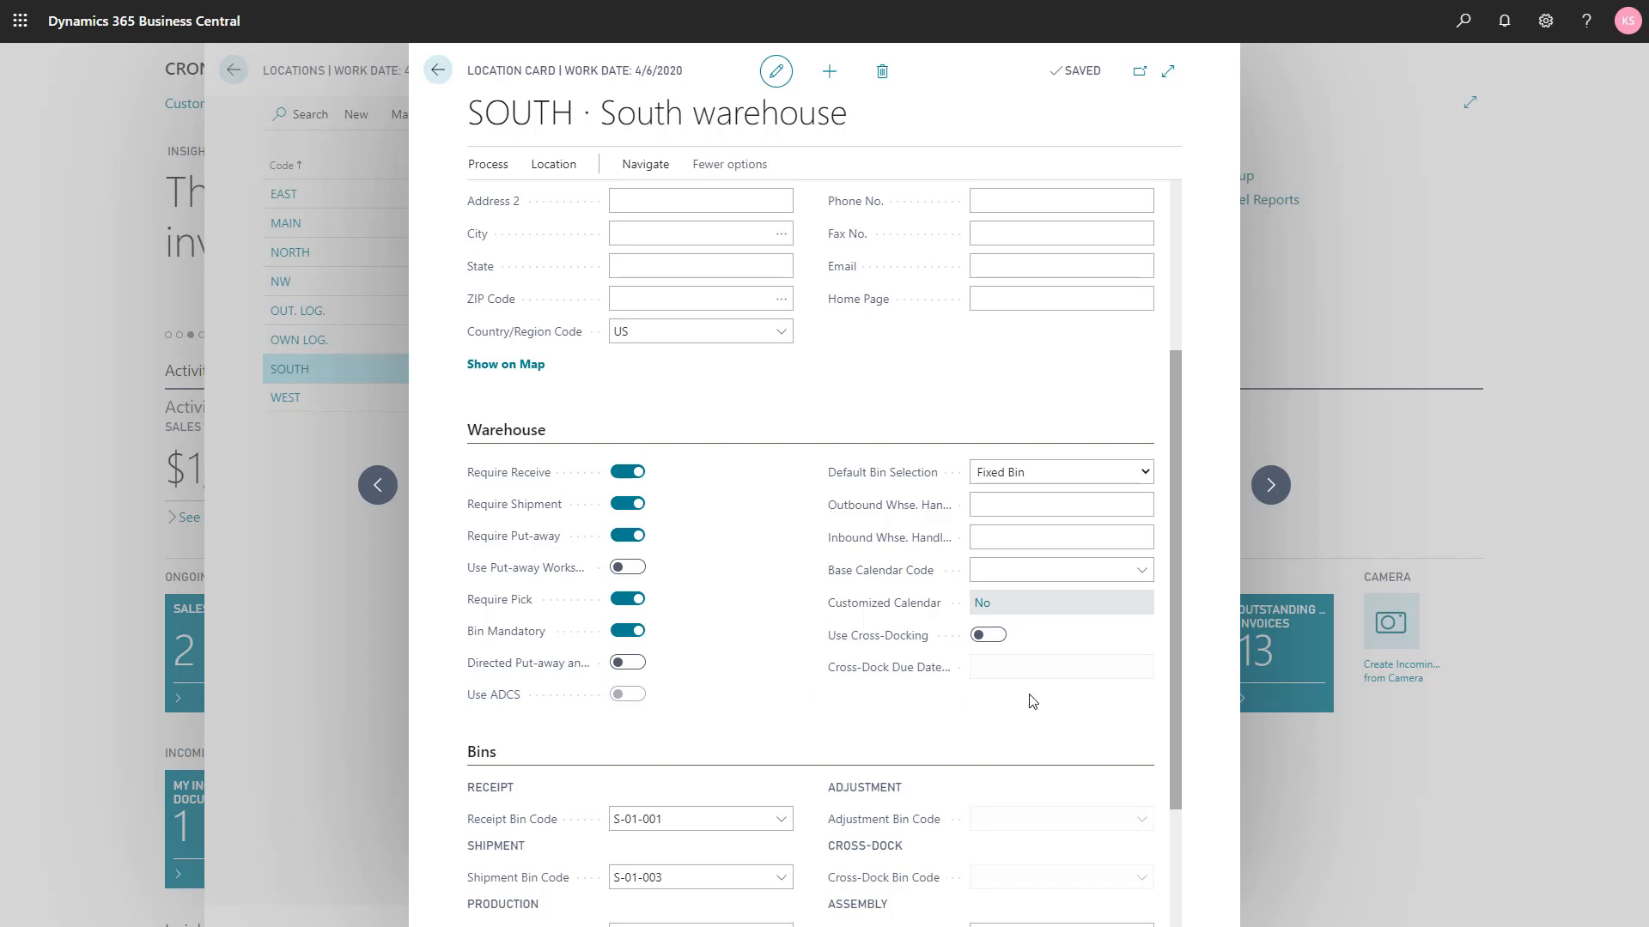
{"action": "left_click_drag", "start_coordinate": [1172, 625], "coordinate": [1169, 772]}
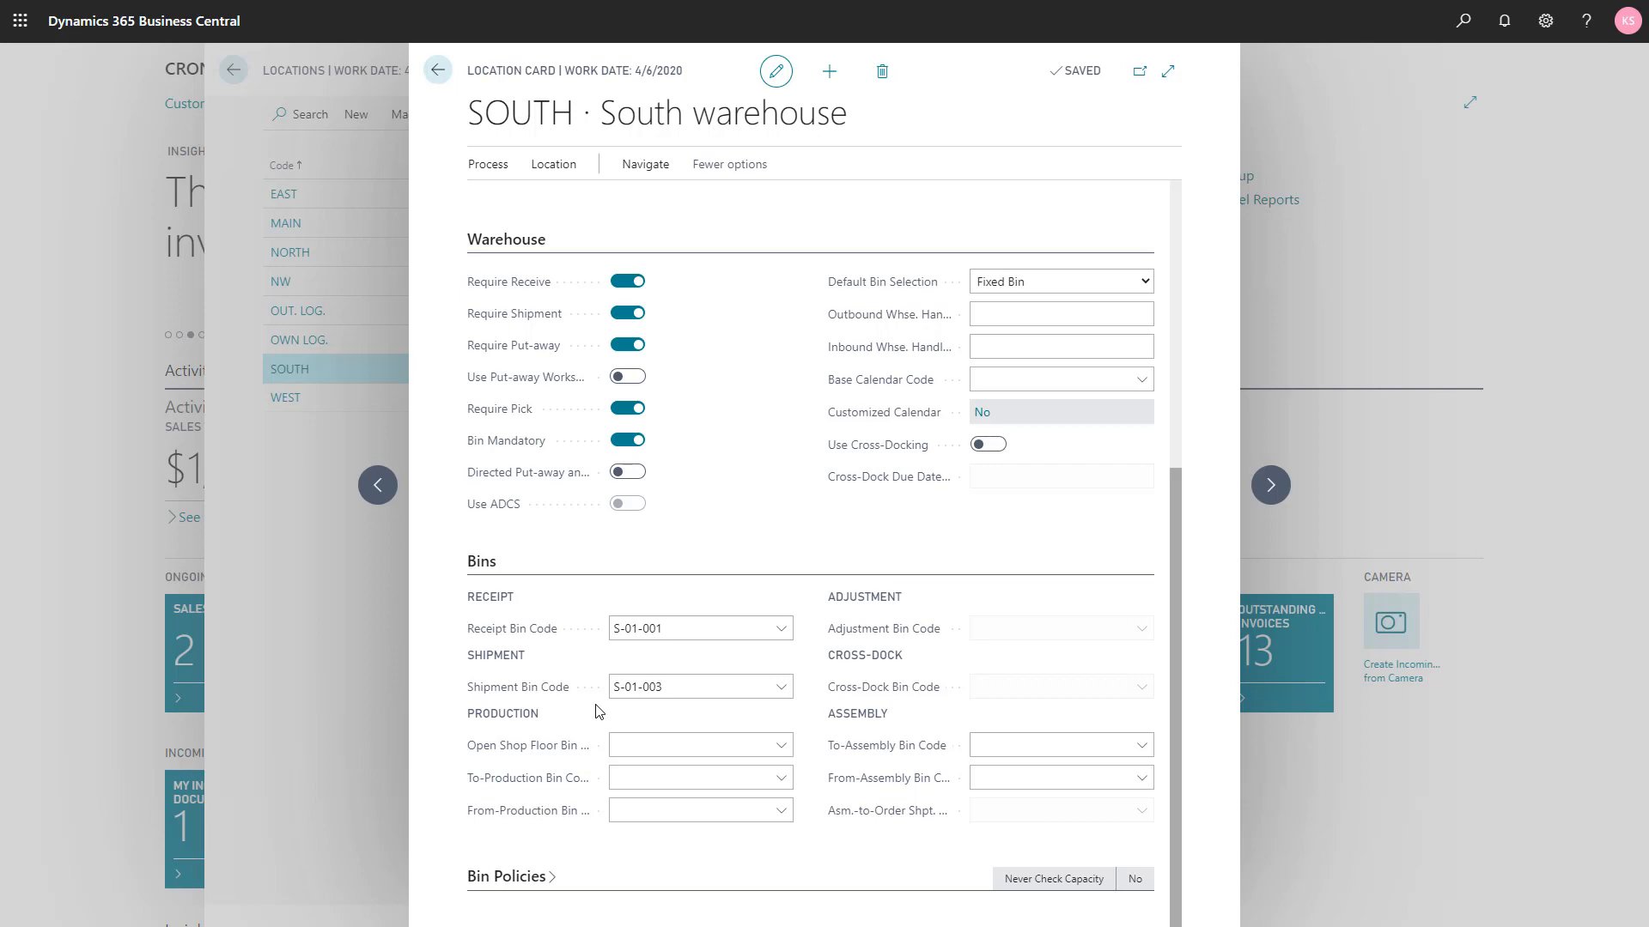
{"action": "key", "text": "Escape"}
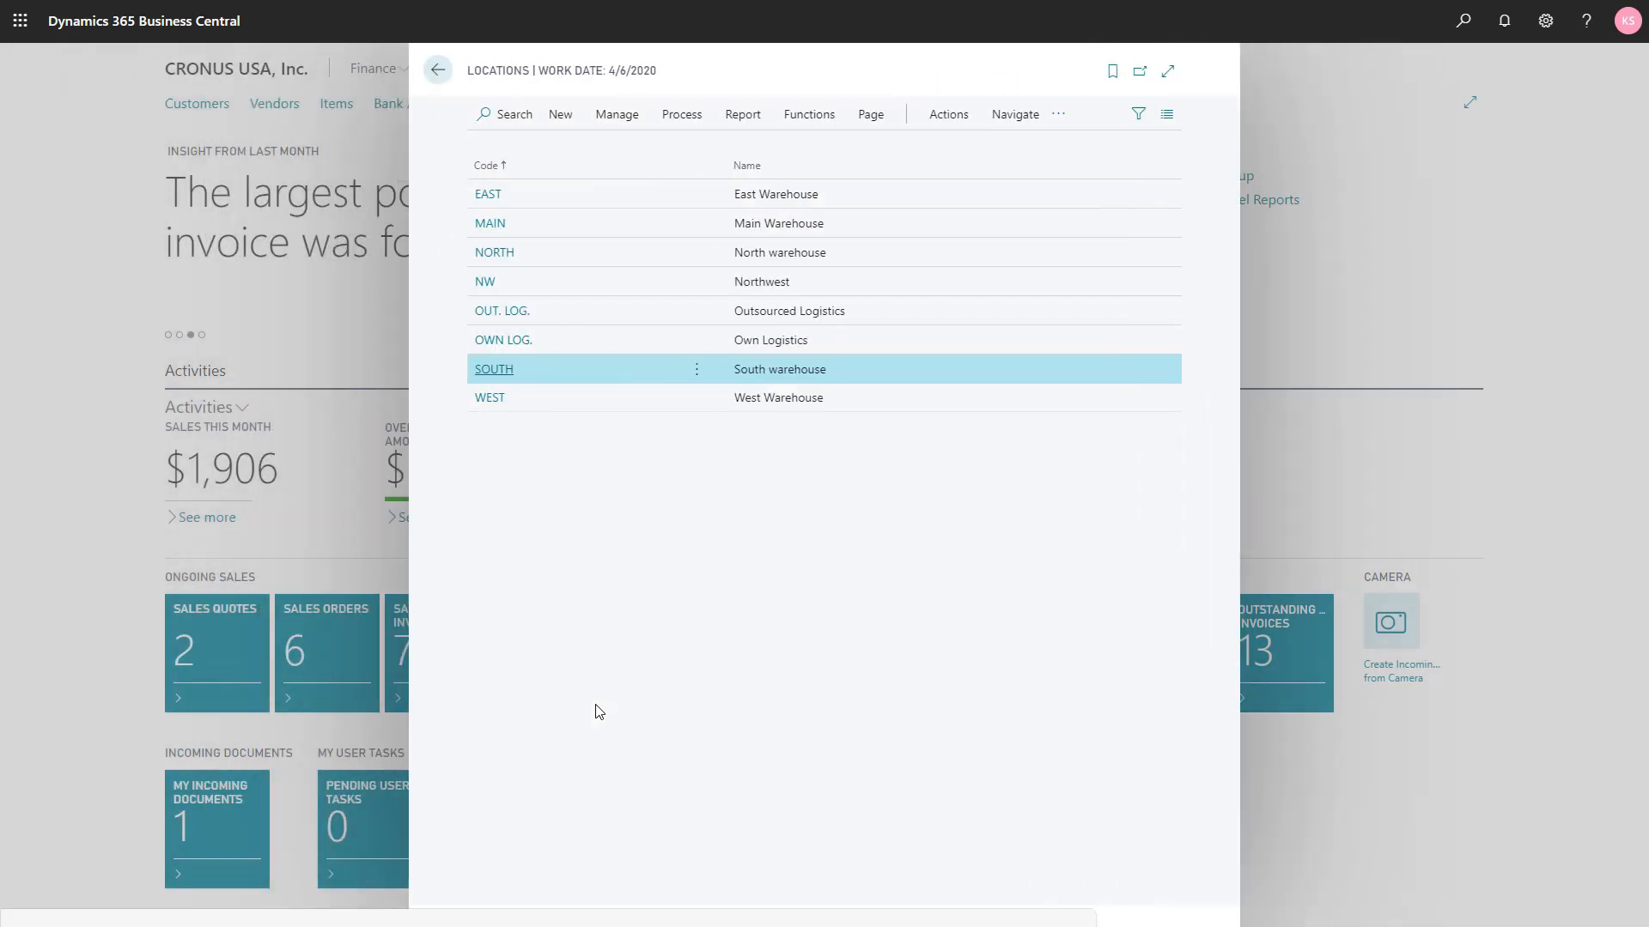
{"action": "key", "text": "Escape"}
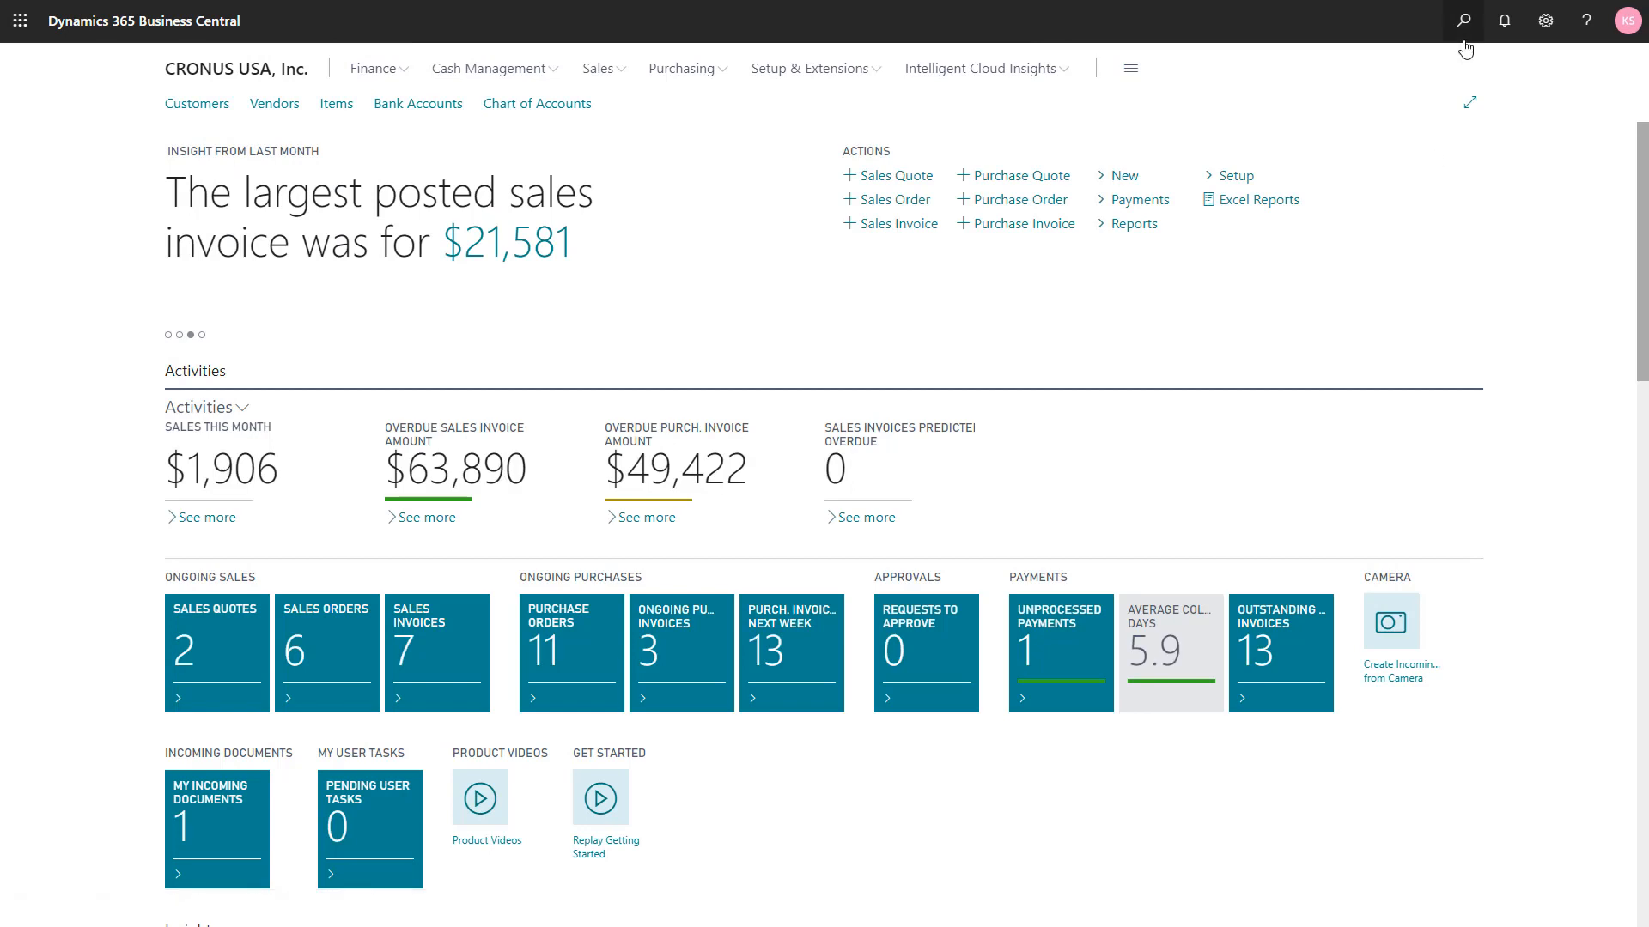
Step: Find the Warehouse Setup page and review its general requirements and document numbering
{"action": "left_click", "coordinate": [1463, 20]}
{"action": "type", "text": "war "}
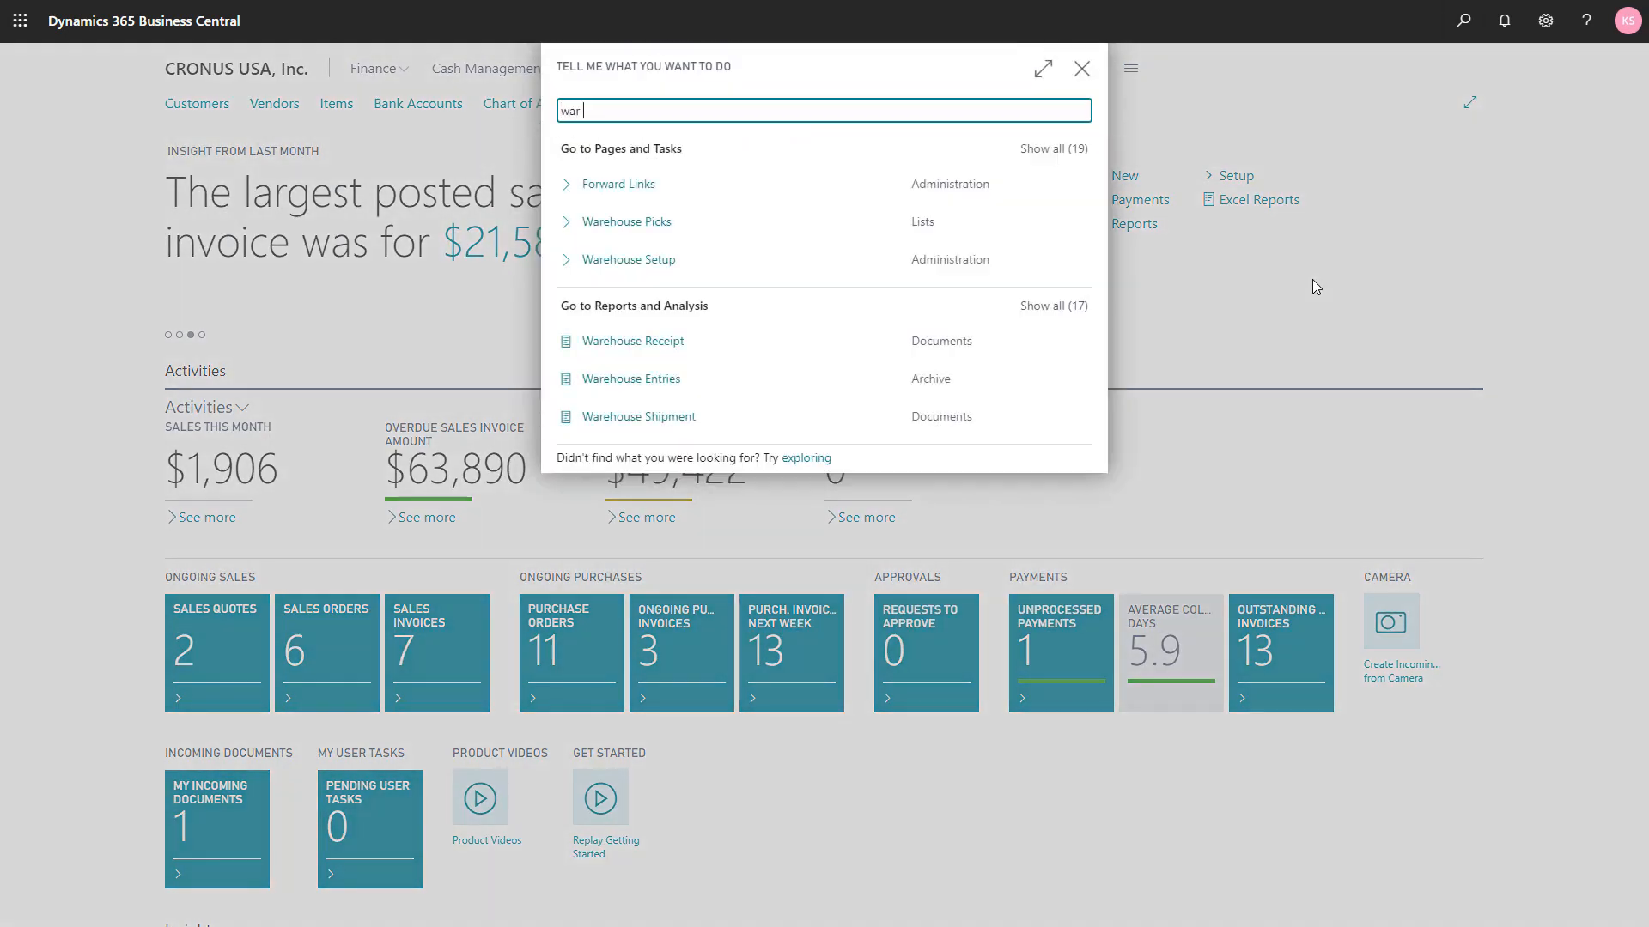
{"action": "type", "text": "set"}
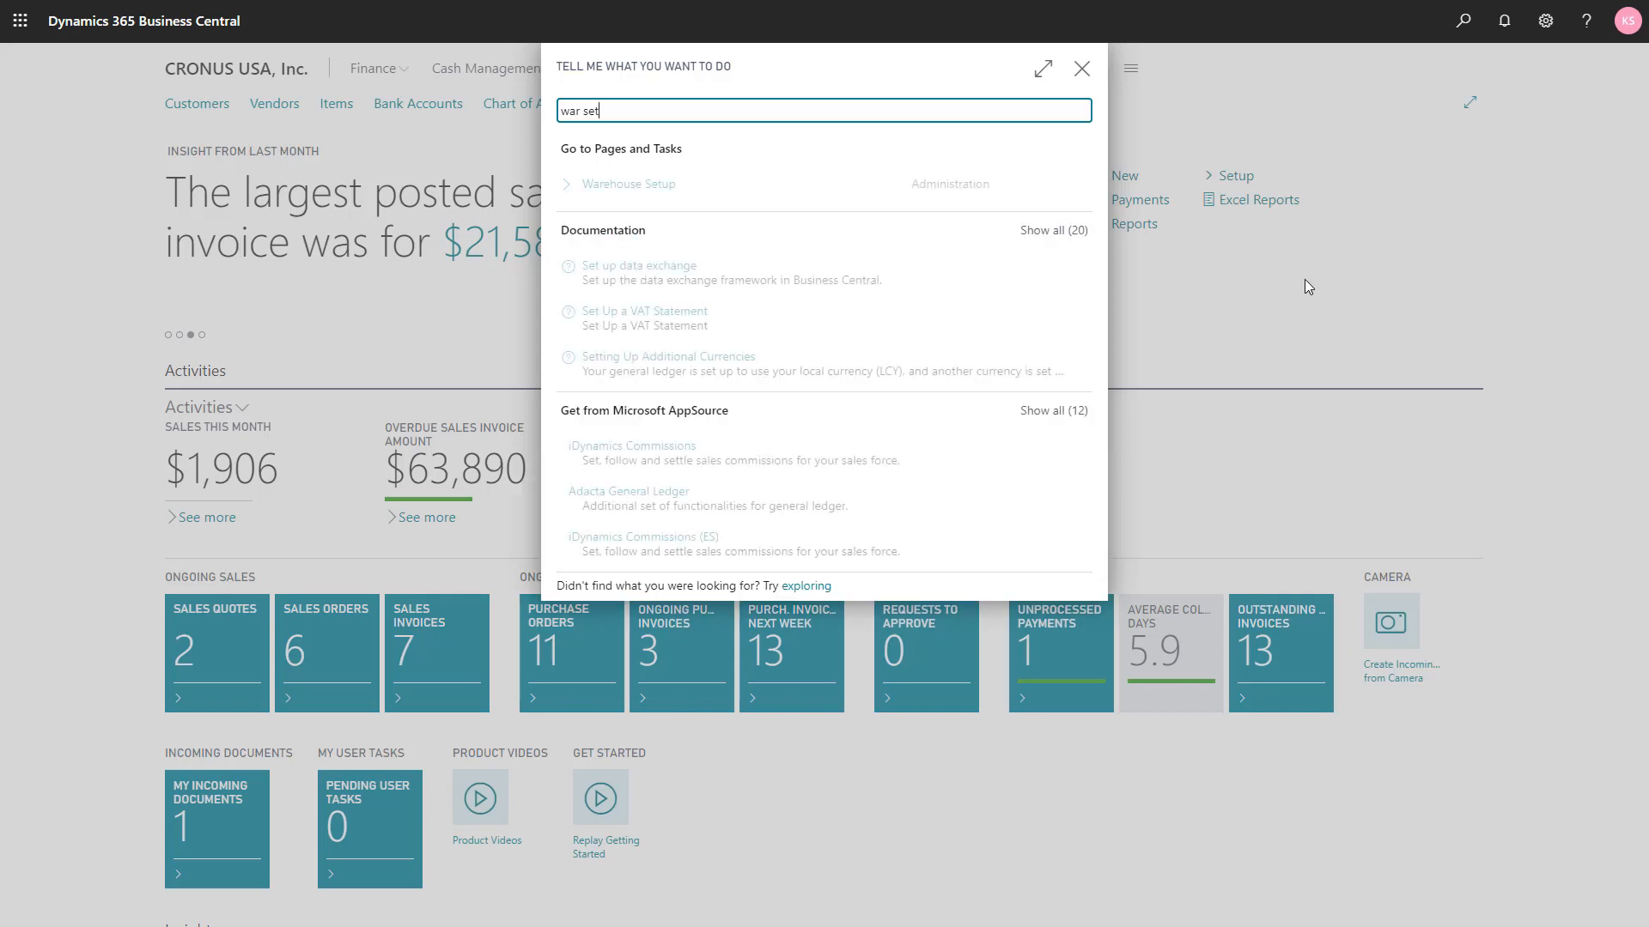
{"action": "left_click", "coordinate": [644, 198]}
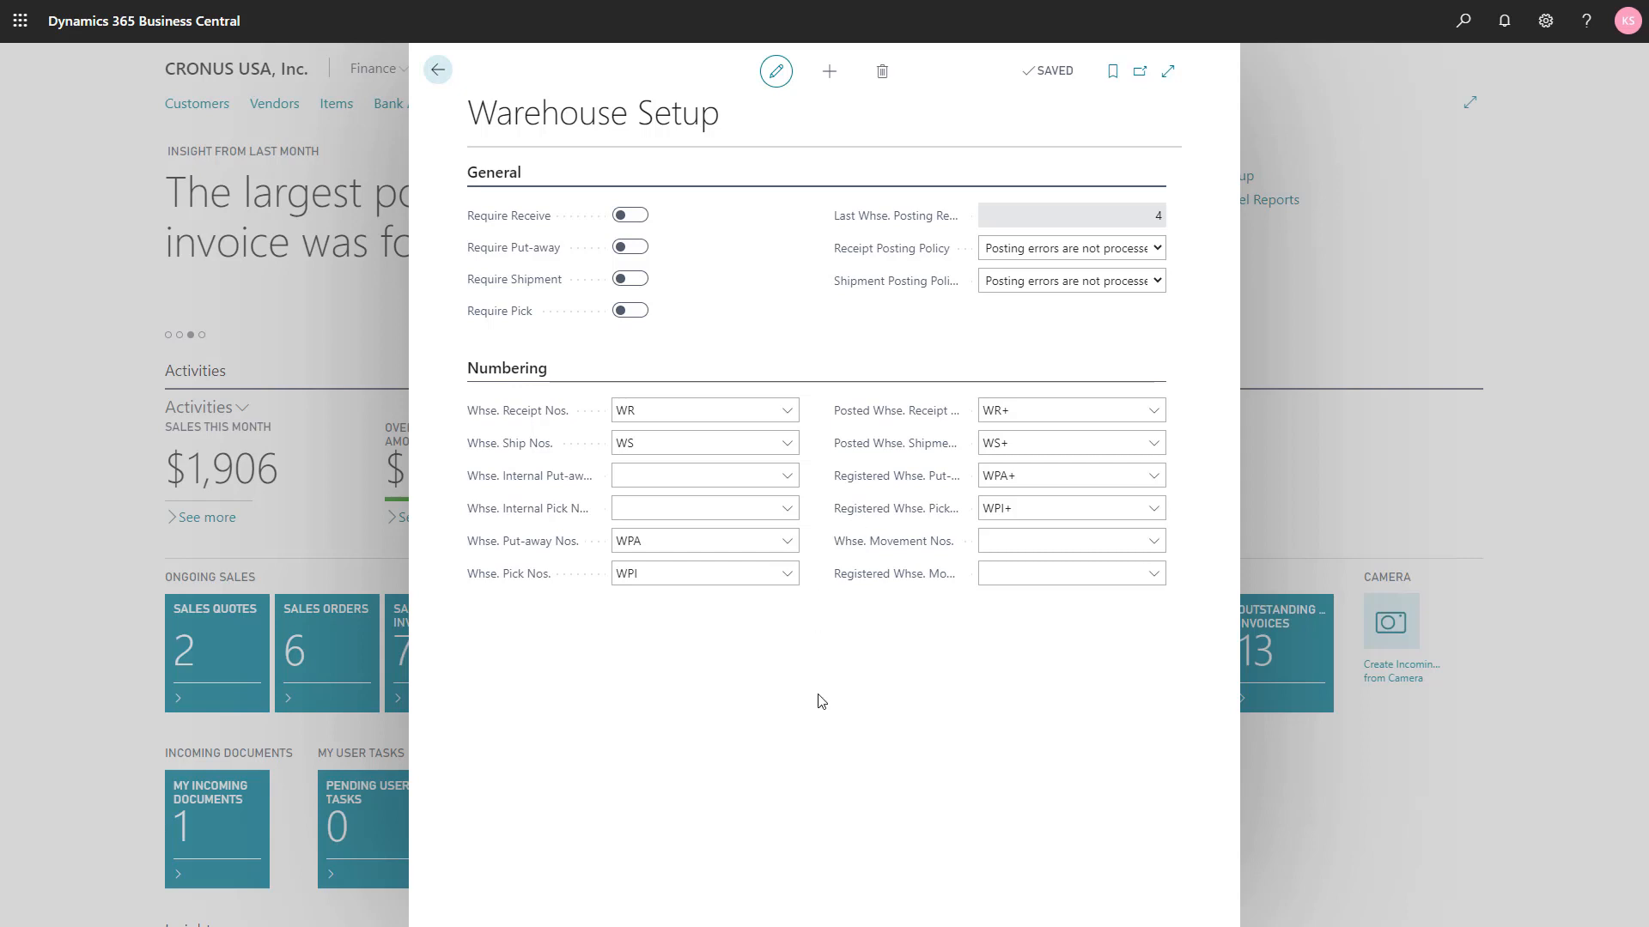
{"action": "key", "text": "Escape"}
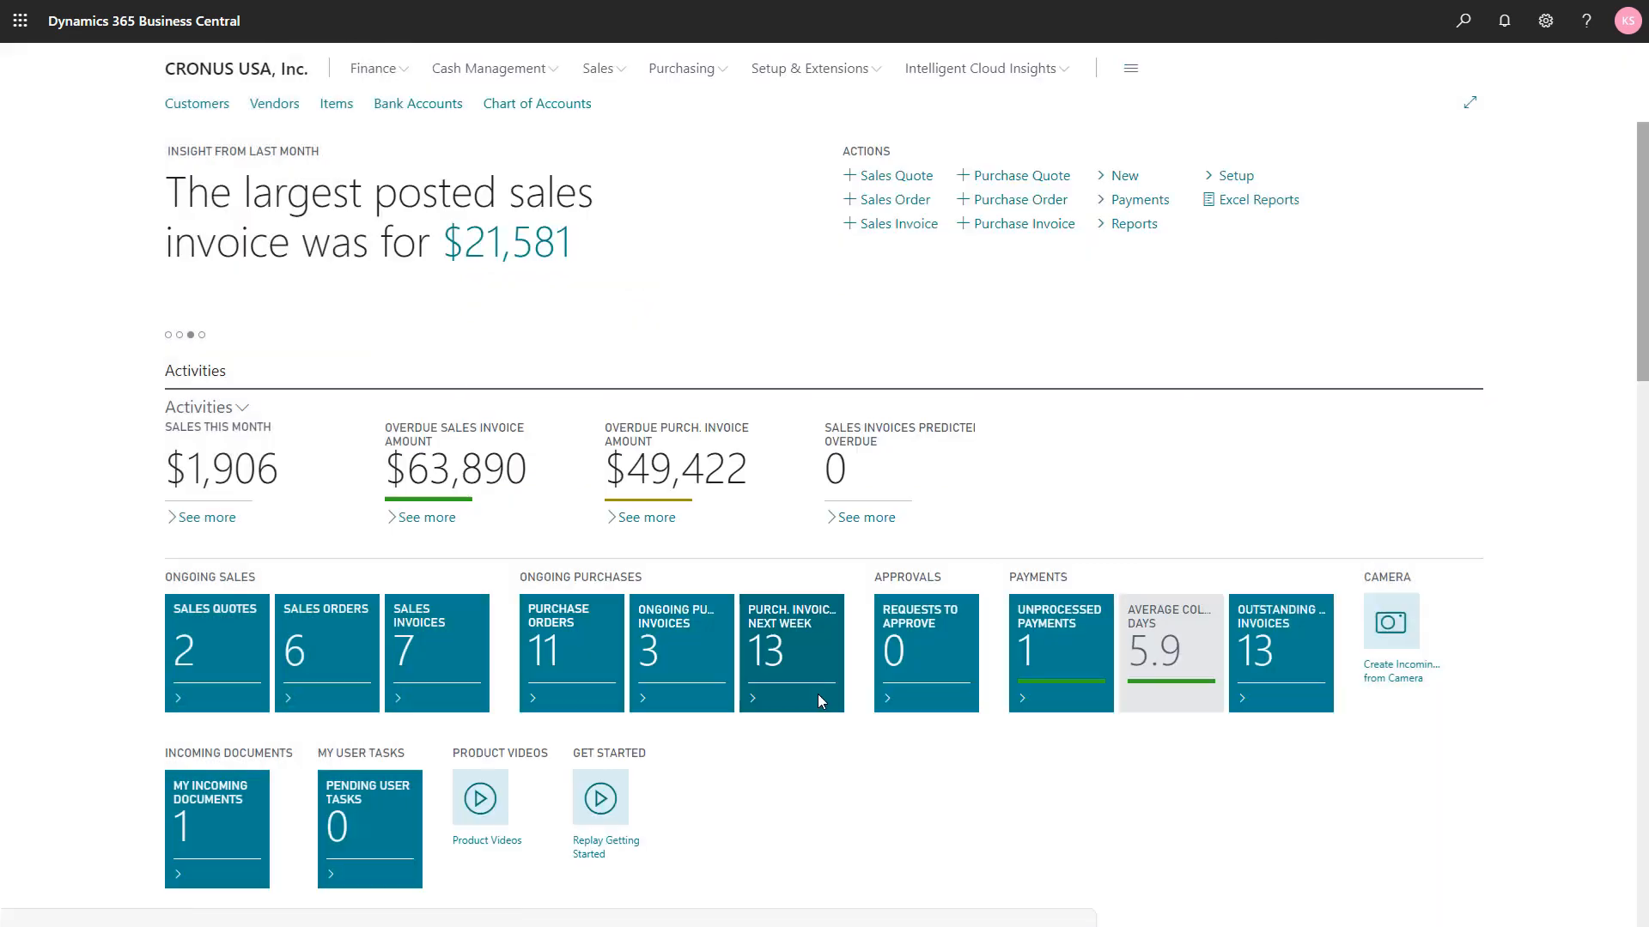
Step: Review the location and shipping agent settings on the customer cards of Adatum Corporation and Trey Research
{"action": "left_click", "coordinate": [187, 110]}
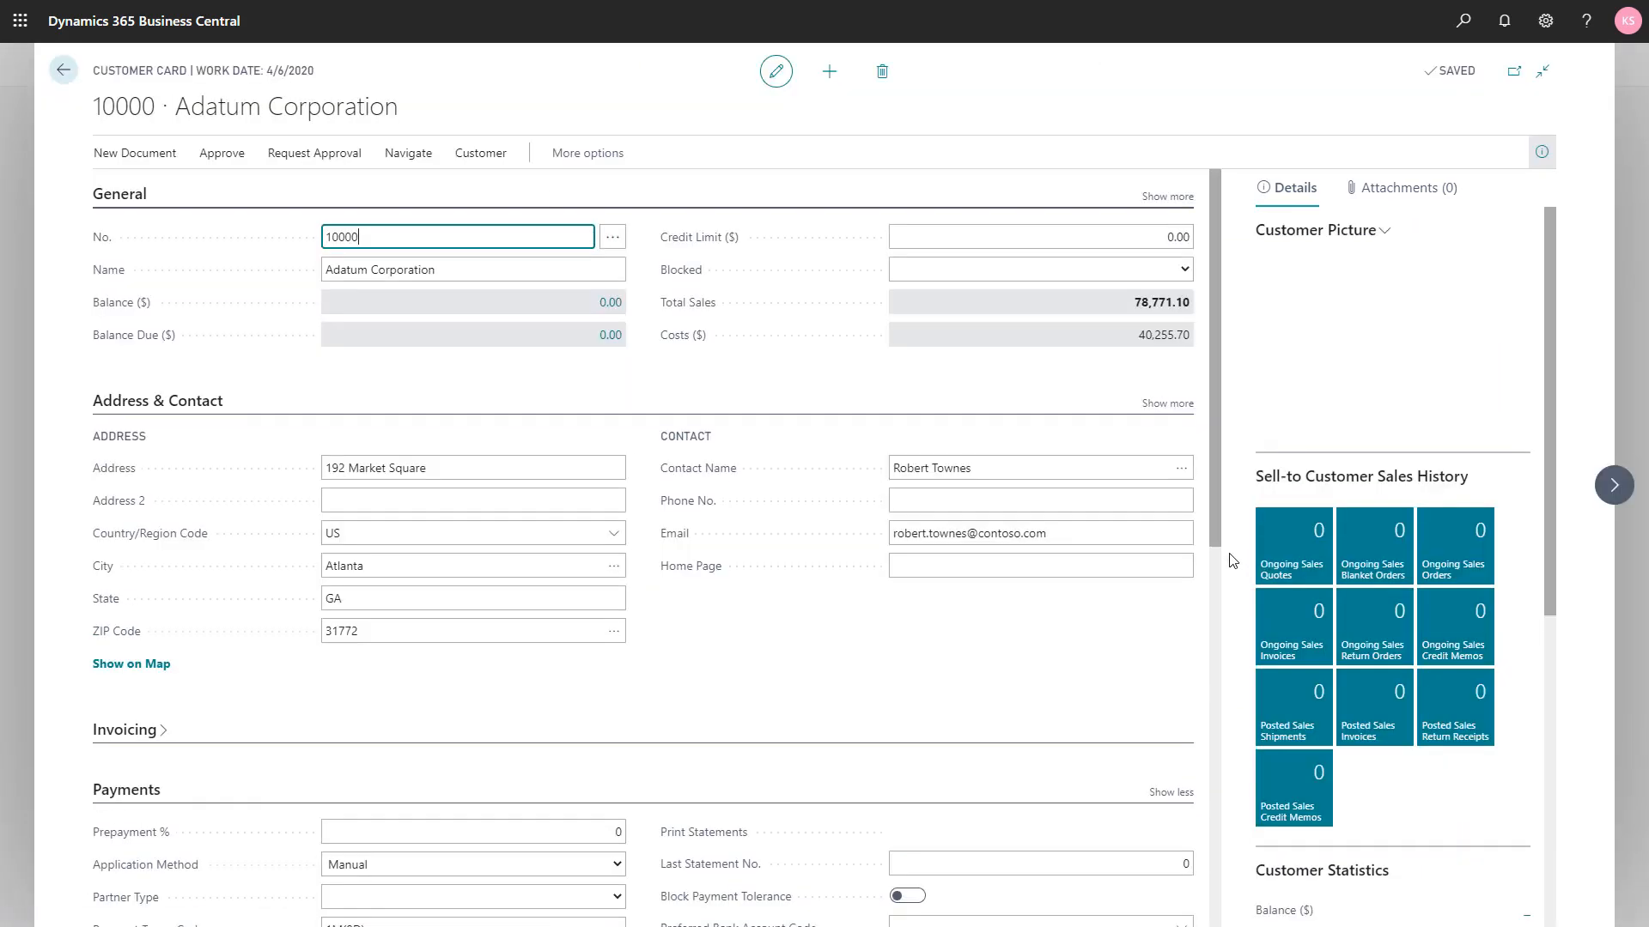
{"action": "left_click_drag", "start_coordinate": [1214, 527], "coordinate": [1223, 832]}
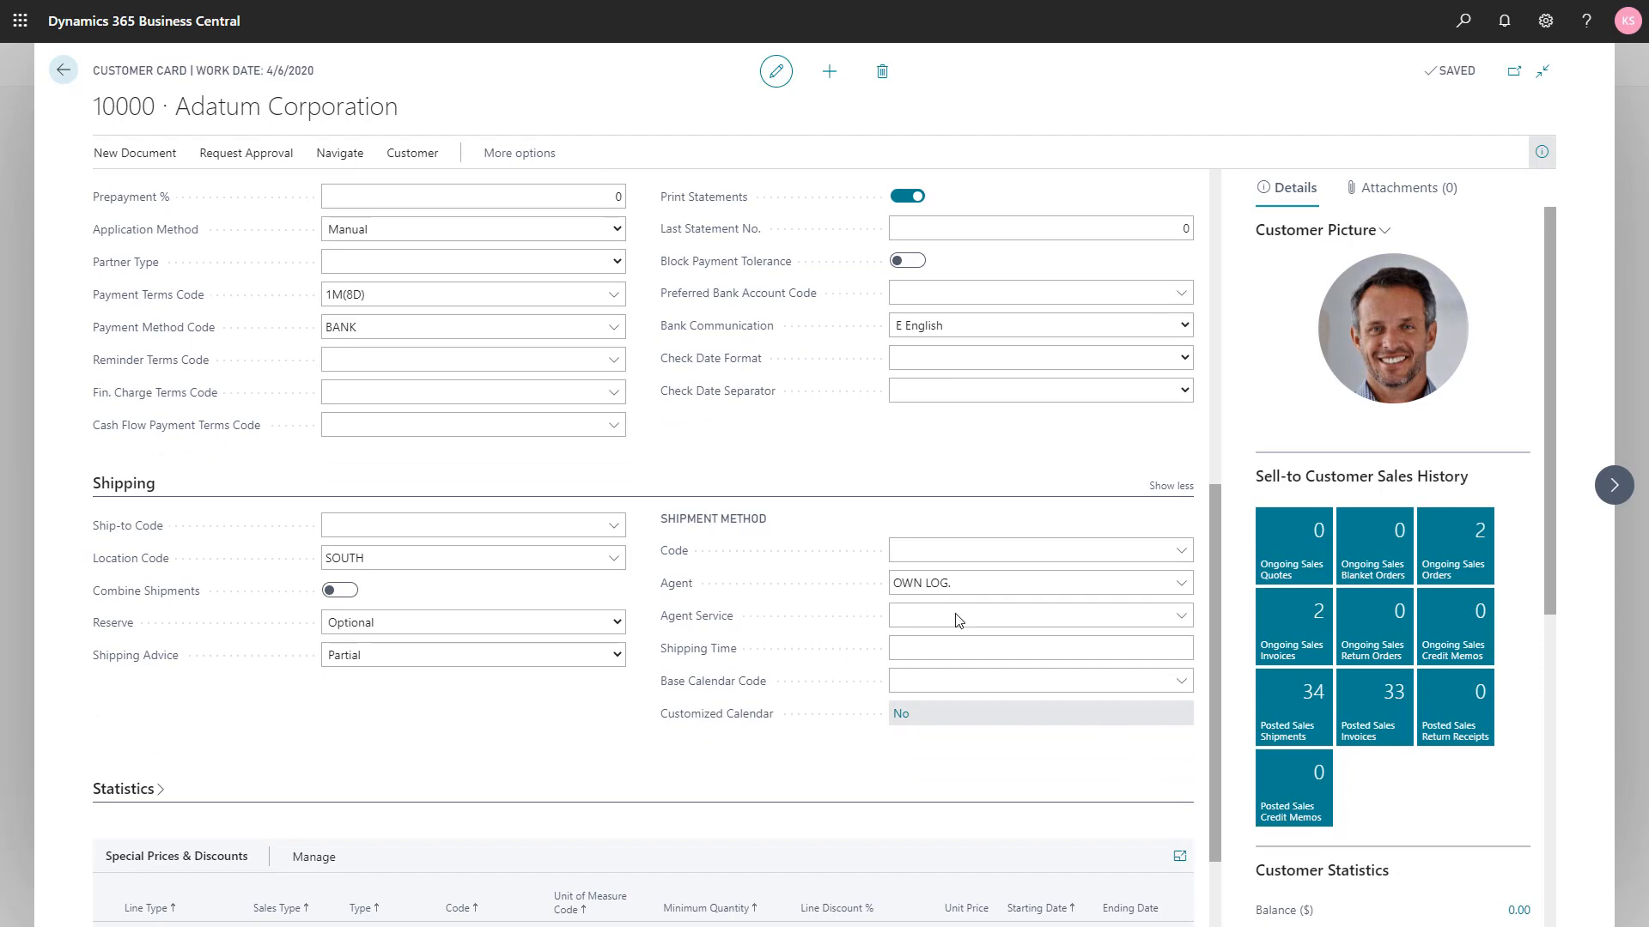
{"action": "left_click", "coordinate": [1612, 494]}
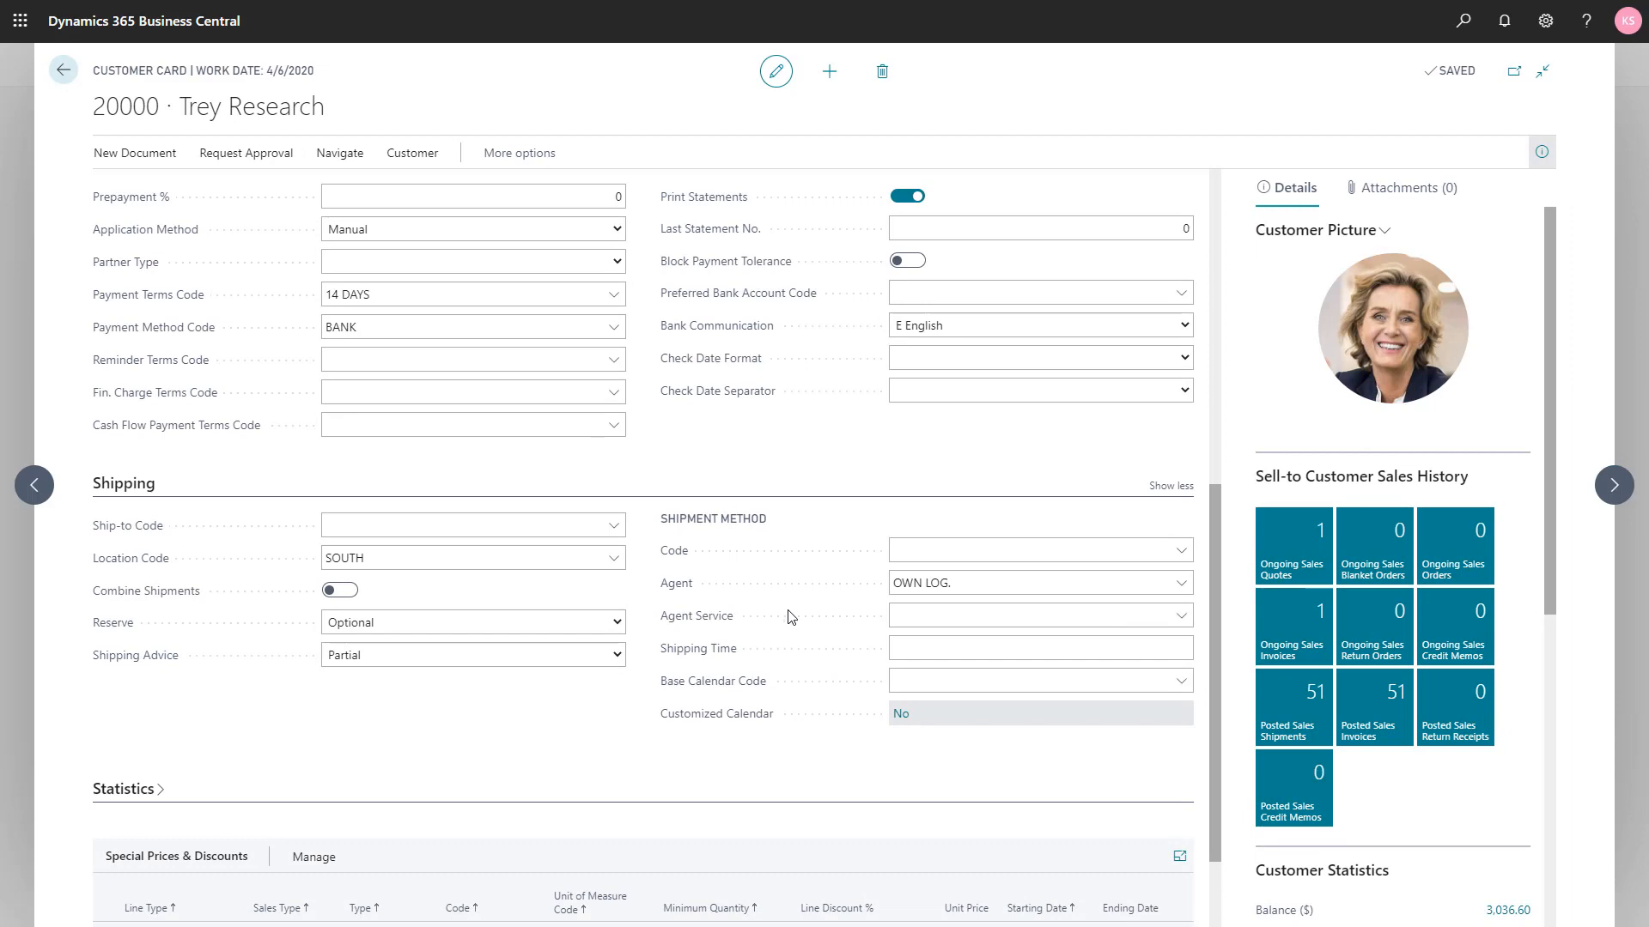
{"action": "key", "text": "Escape"}
{"action": "key", "text": "Escape"}
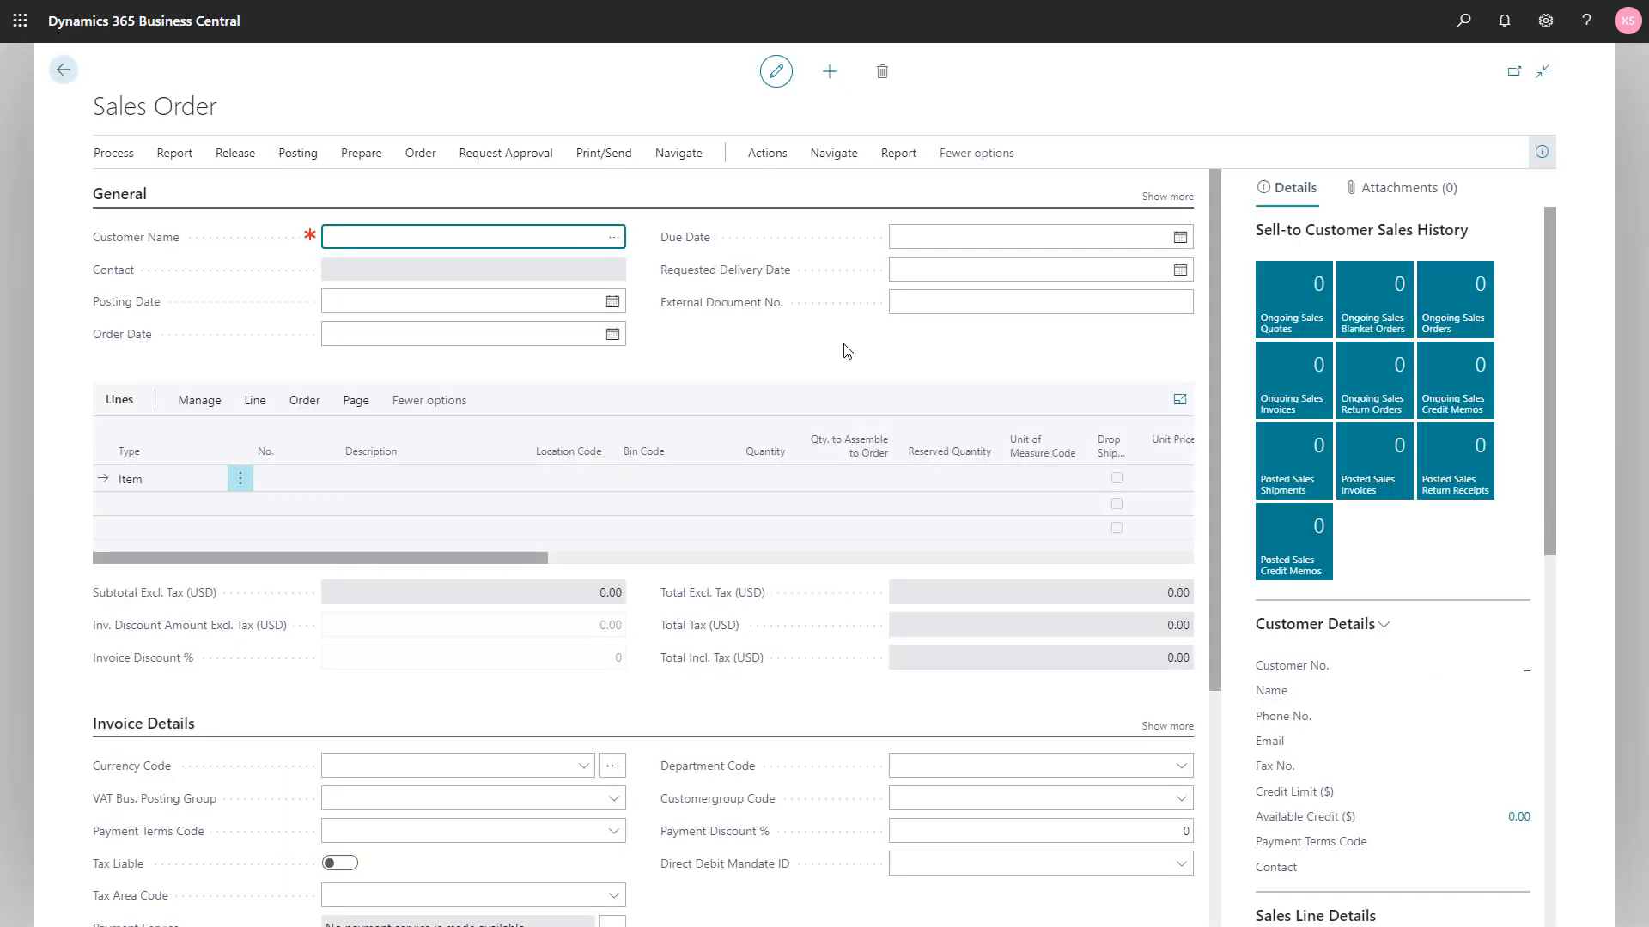
Step: Create a sales order for Adatum Corporation with a line for item 1900-S, quantity 4
{"action": "type", "text": "10000"}
{"action": "key", "text": "Tab"}
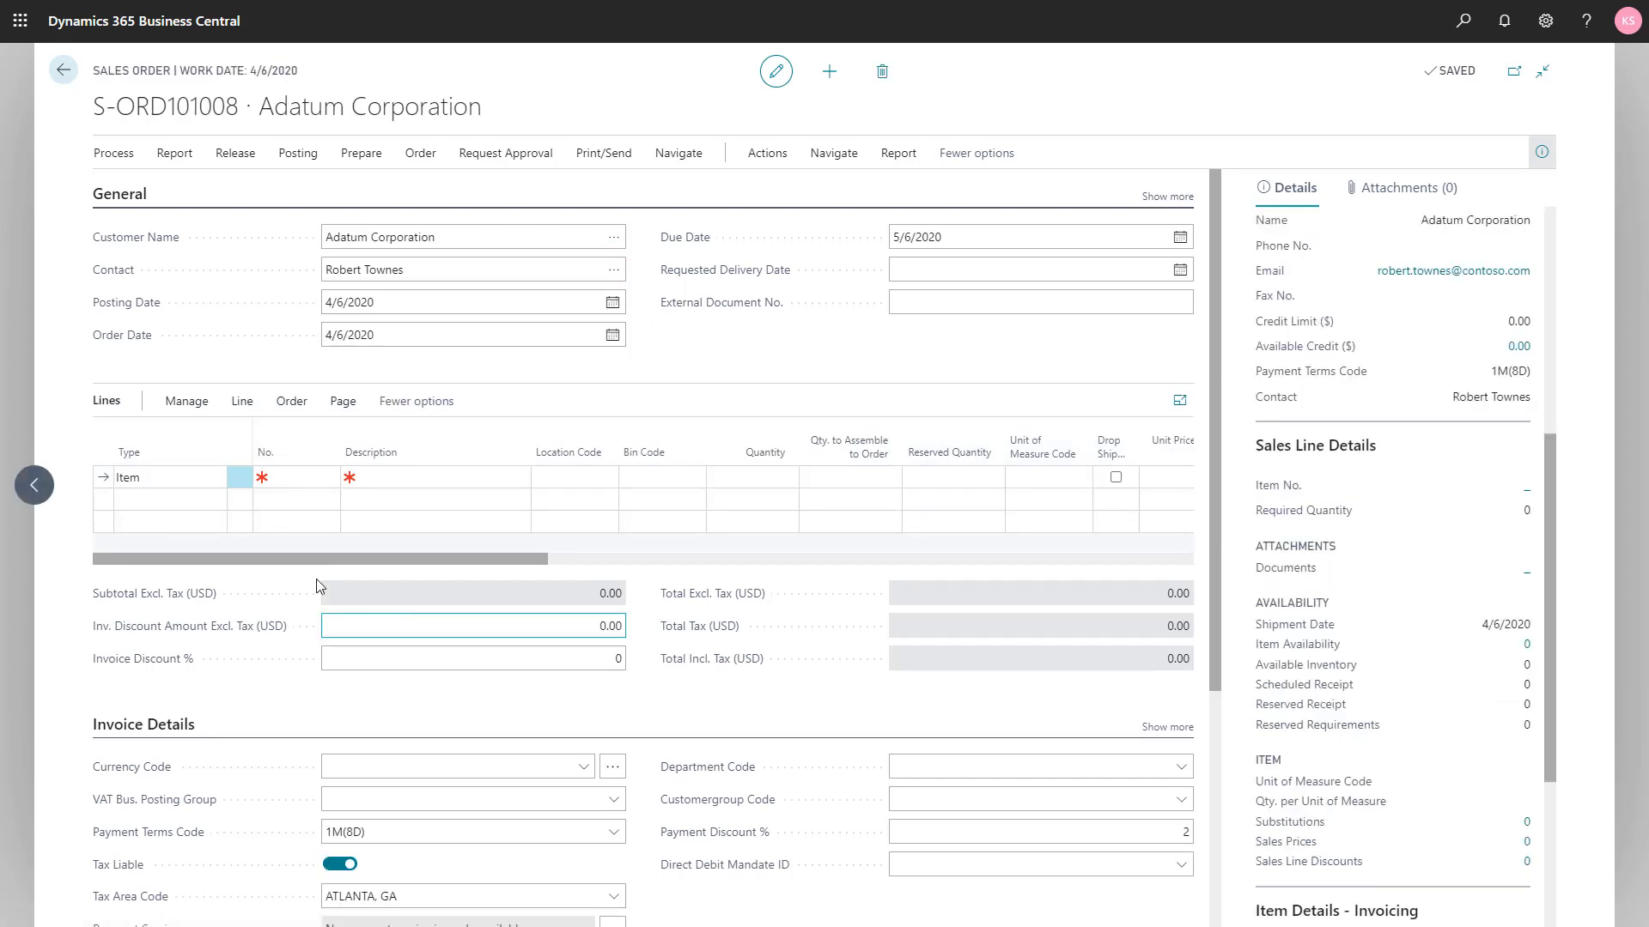
{"action": "left_click", "coordinate": [293, 478]}
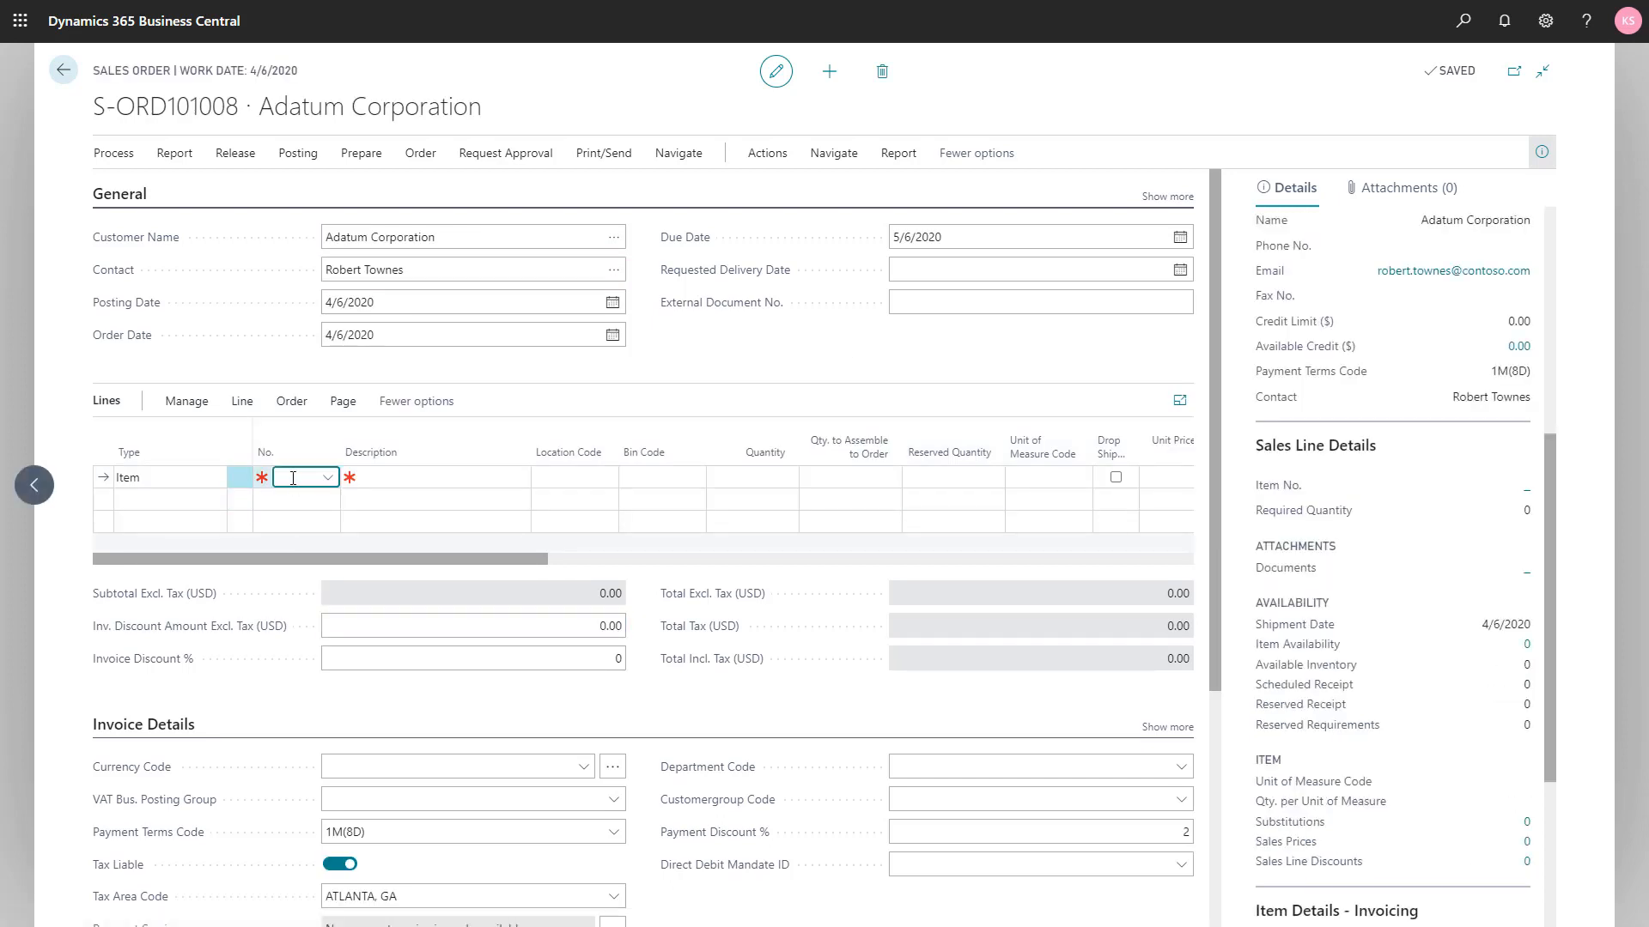
{"action": "type", "text": "1900-s"}
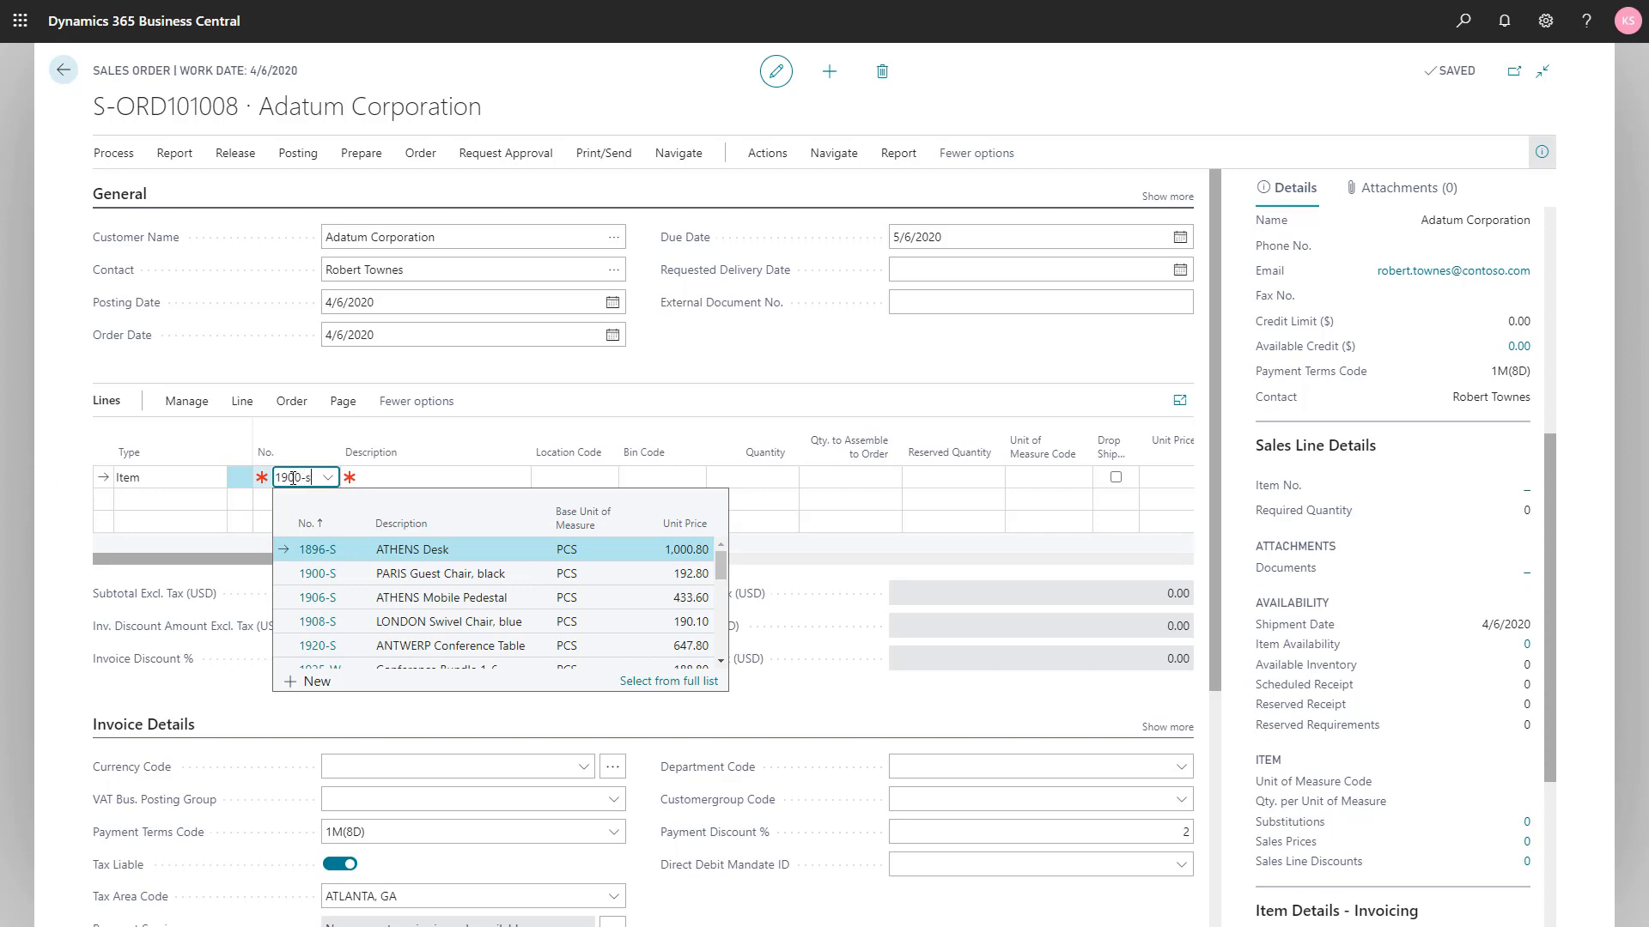
{"action": "key", "text": "Tab"}
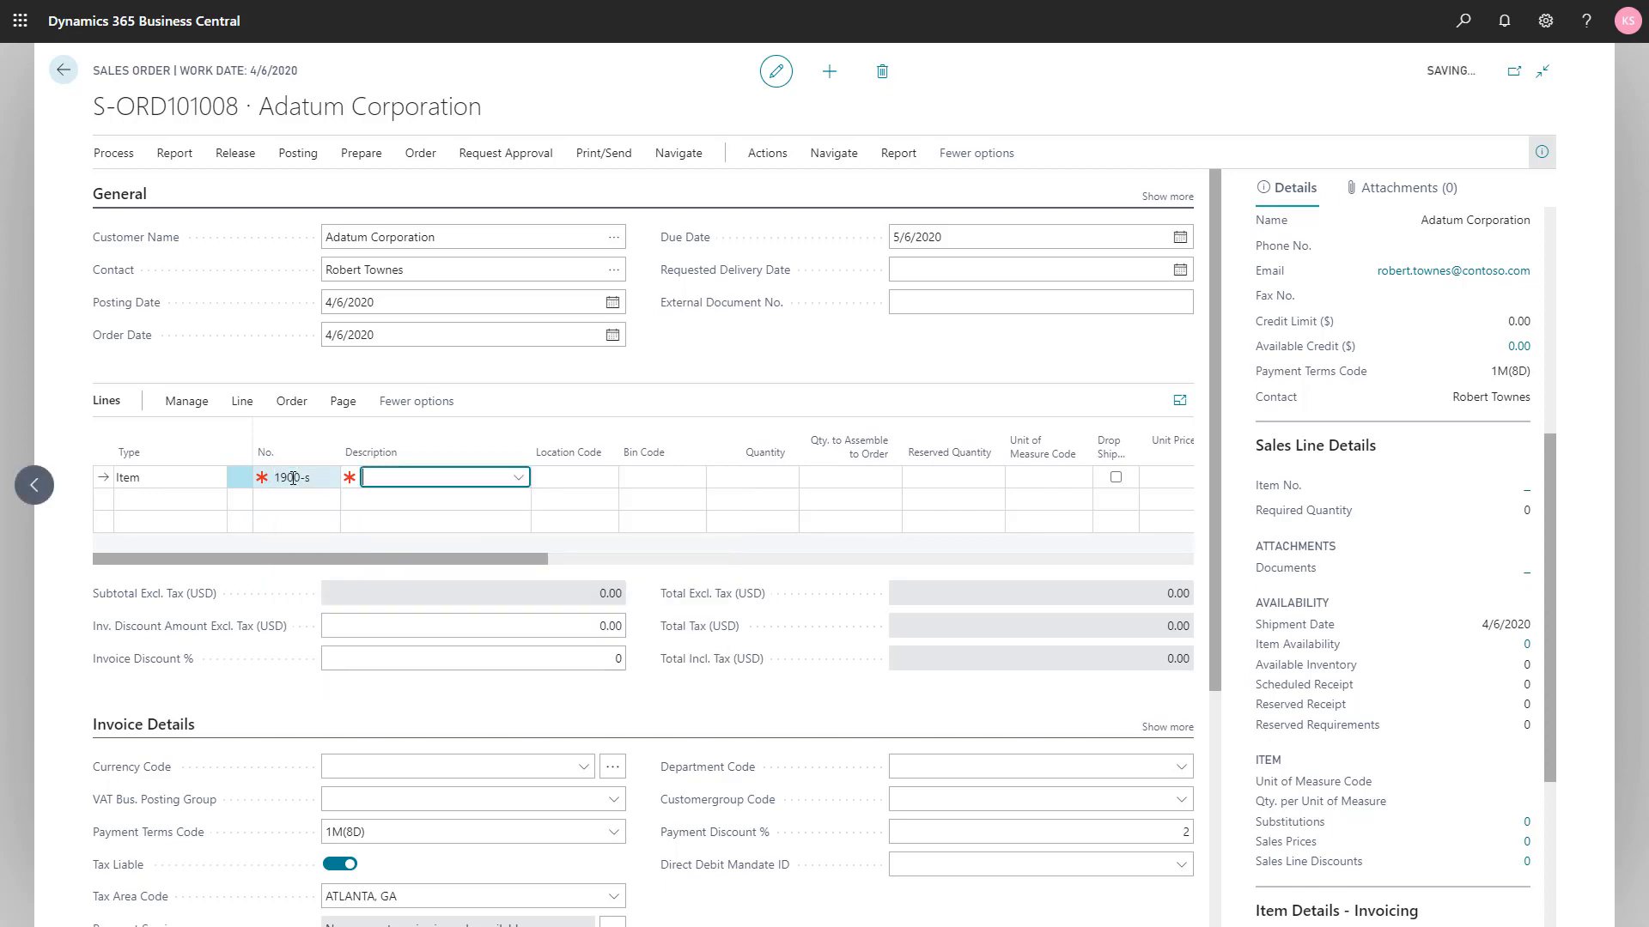
{"action": "key", "text": "Tab"}
{"action": "key", "text": "Tab"}
{"action": "key", "text": "Tab"}
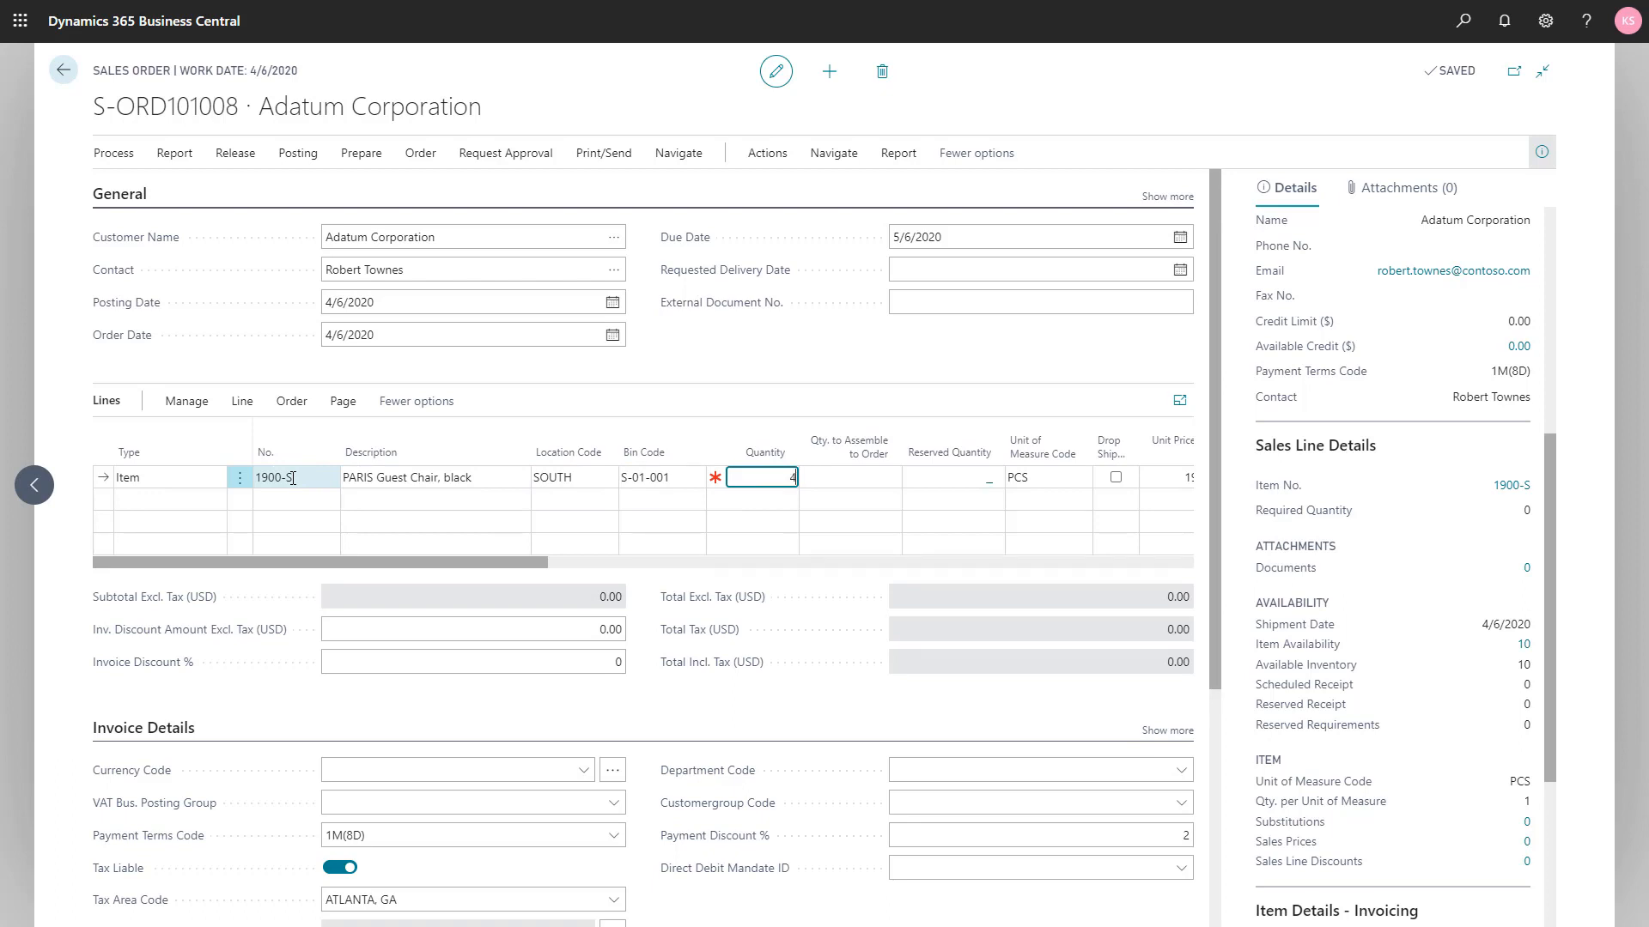
{"action": "type", "text": "4"}
{"action": "key", "text": "Tab"}
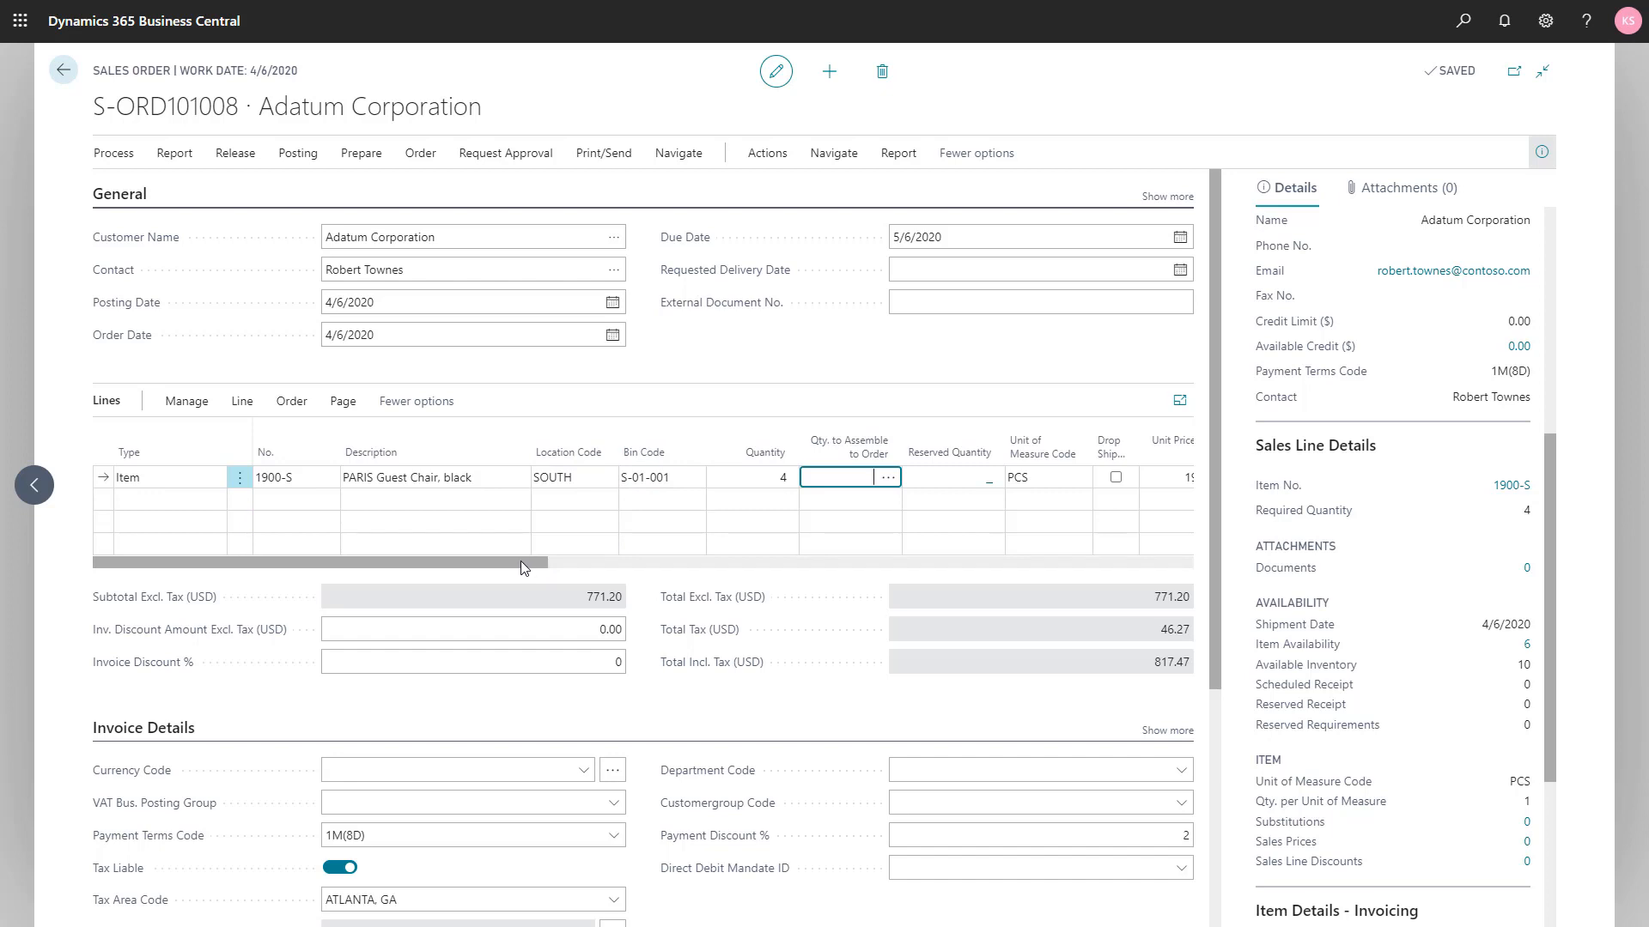
Step: Add a second line for item 1960-S with quantity 2 to the Adatum Corporation sales order and release the order
{"action": "left_click_drag", "start_coordinate": [520, 560], "coordinate": [906, 573]}
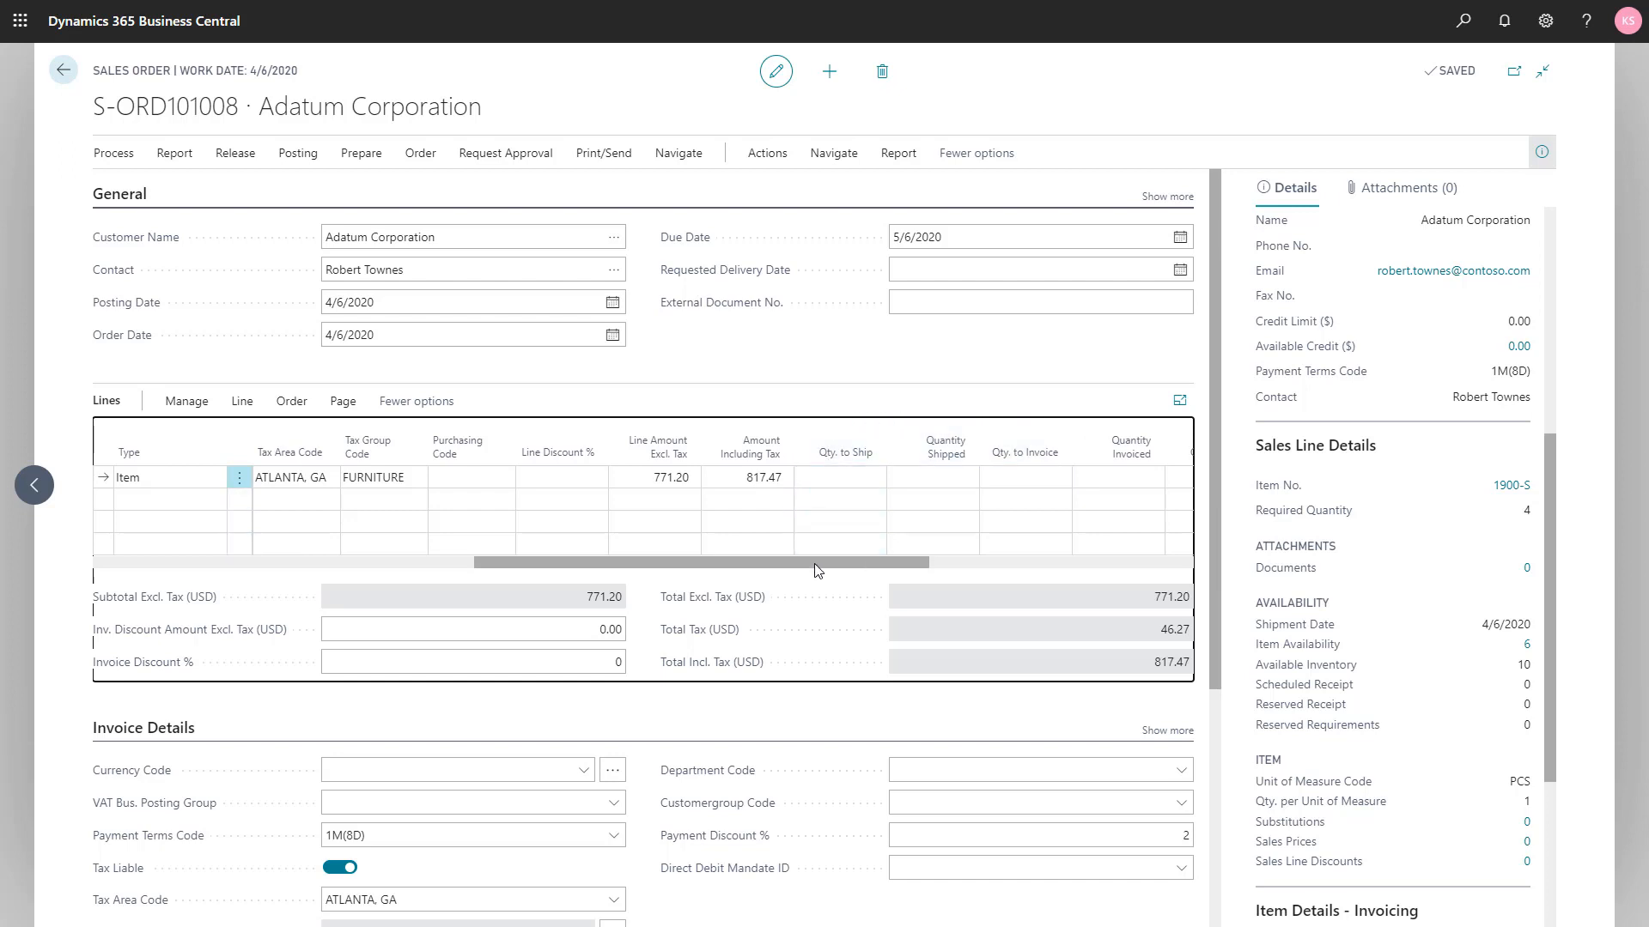
{"action": "left_click_drag", "start_coordinate": [815, 562], "coordinate": [309, 579]}
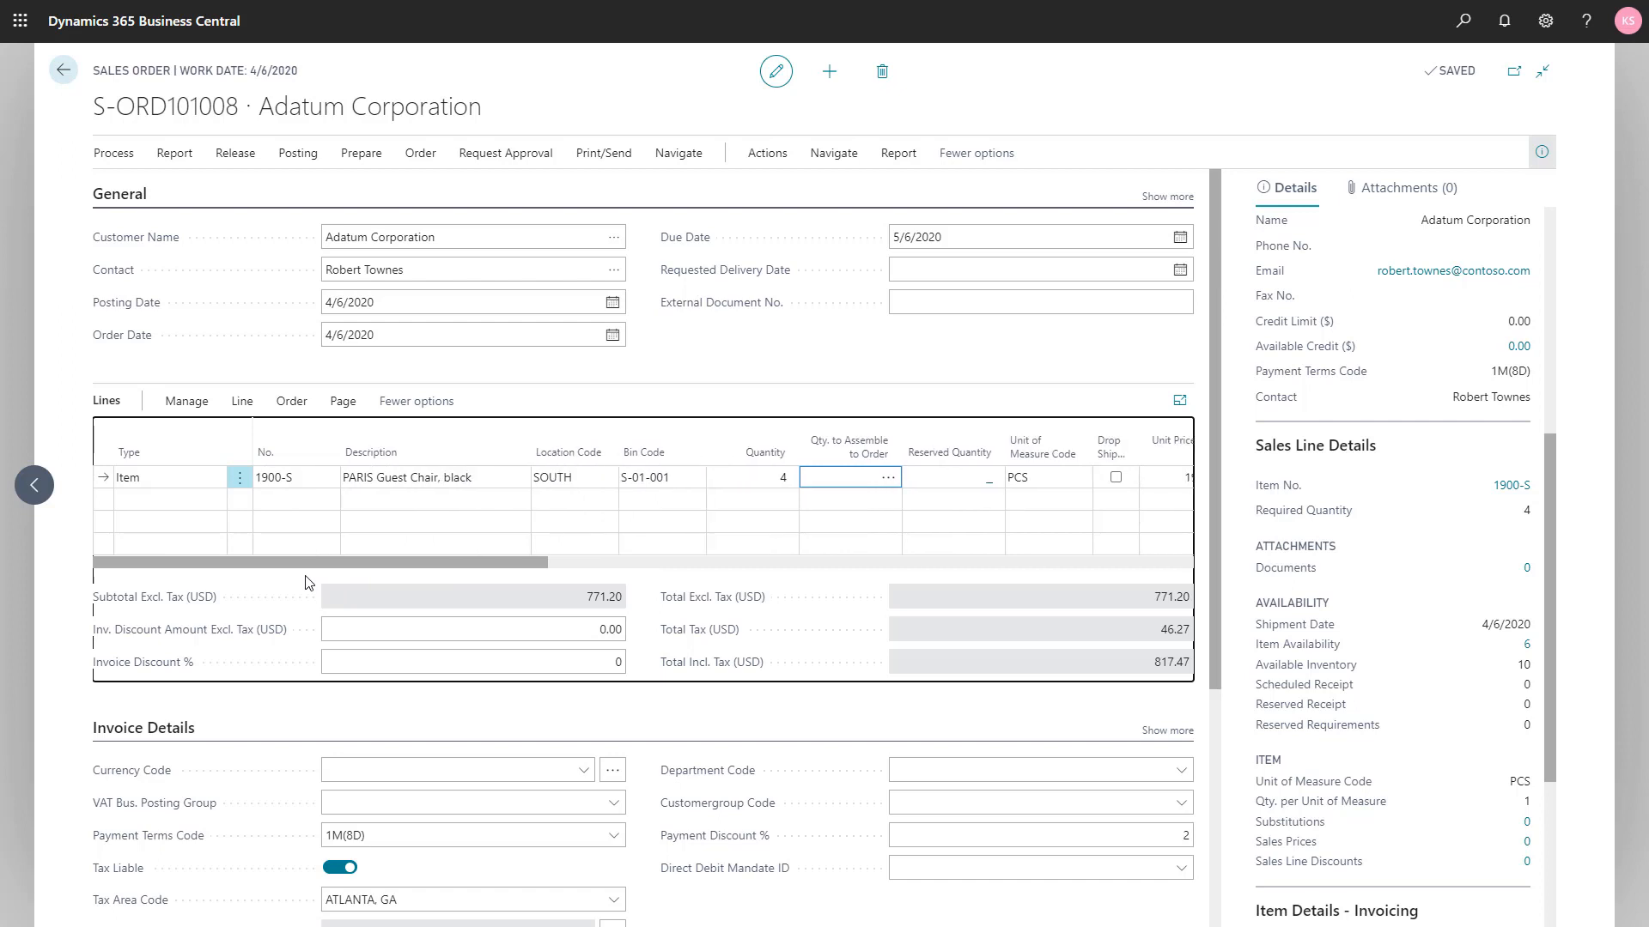
{"action": "left_click", "coordinate": [283, 497]}
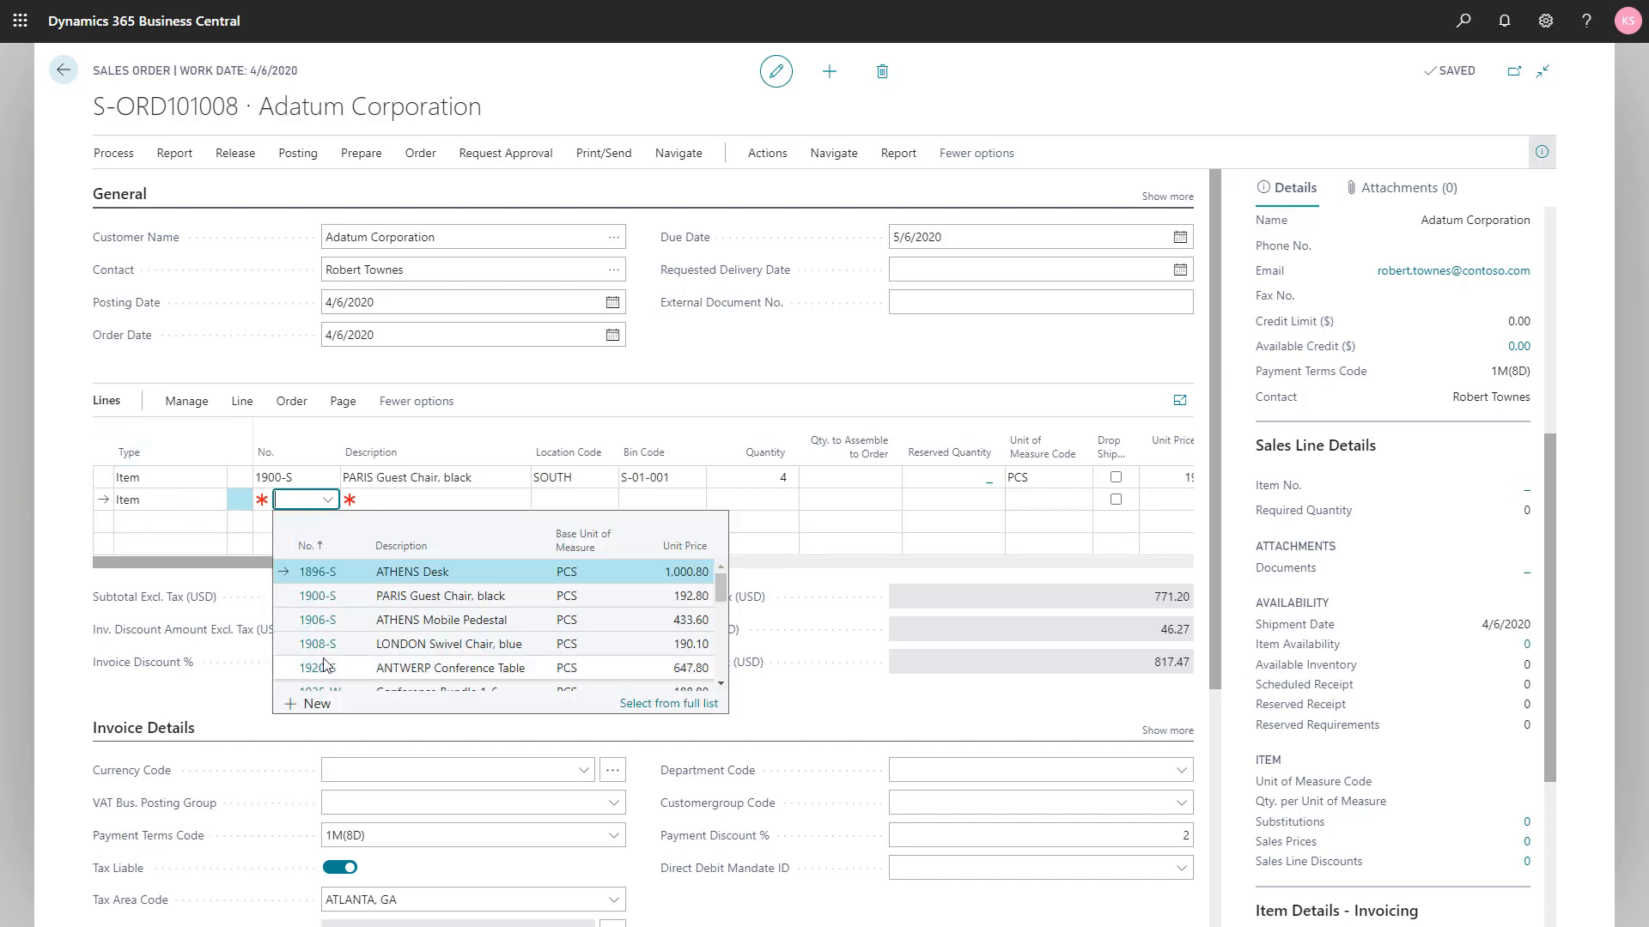
{"action": "type", "text": "1960"}
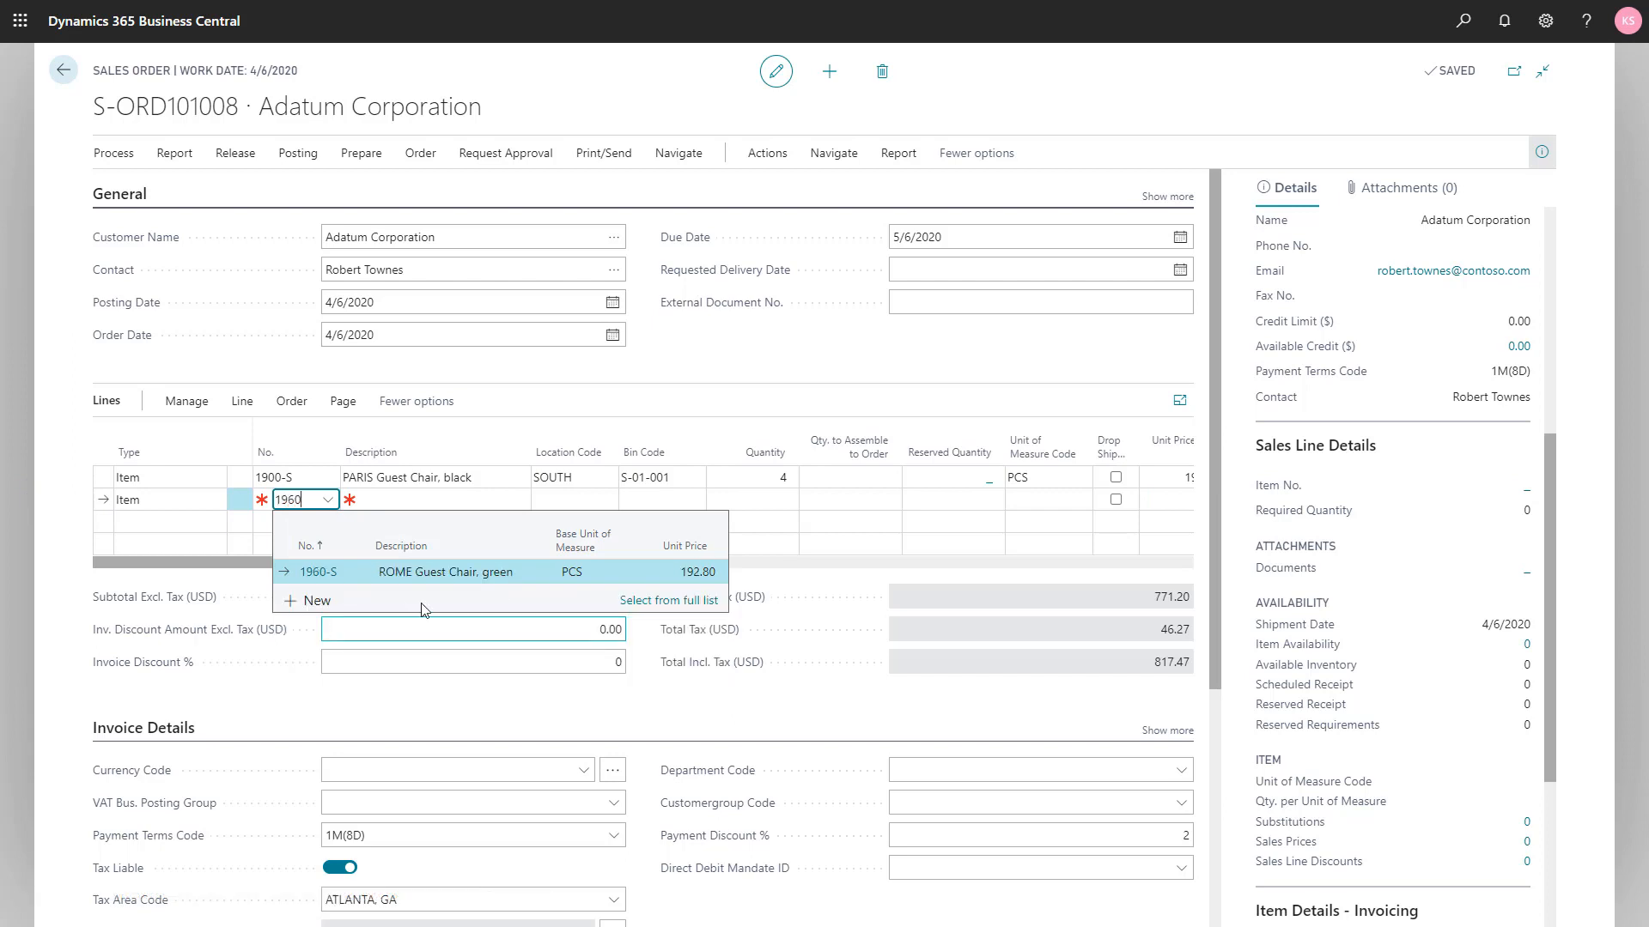
{"action": "left_click", "coordinate": [493, 576]}
{"action": "key", "text": "Tab"}
{"action": "key", "text": "Tab"}
{"action": "key", "text": "Tab"}
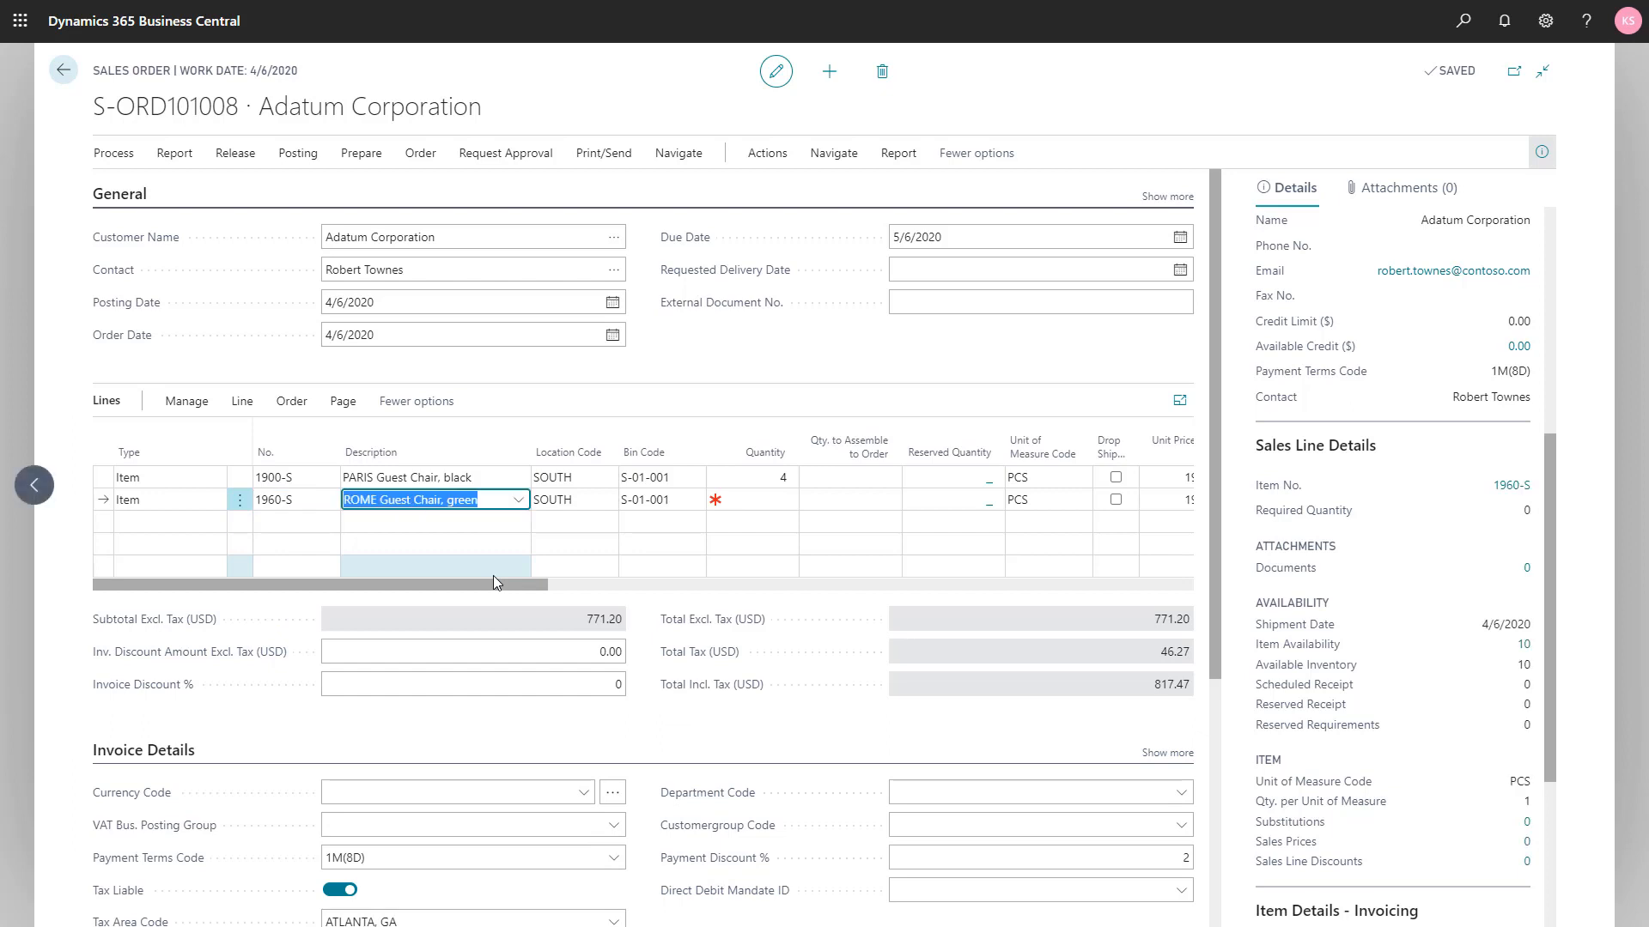
{"action": "key", "text": "Tab"}
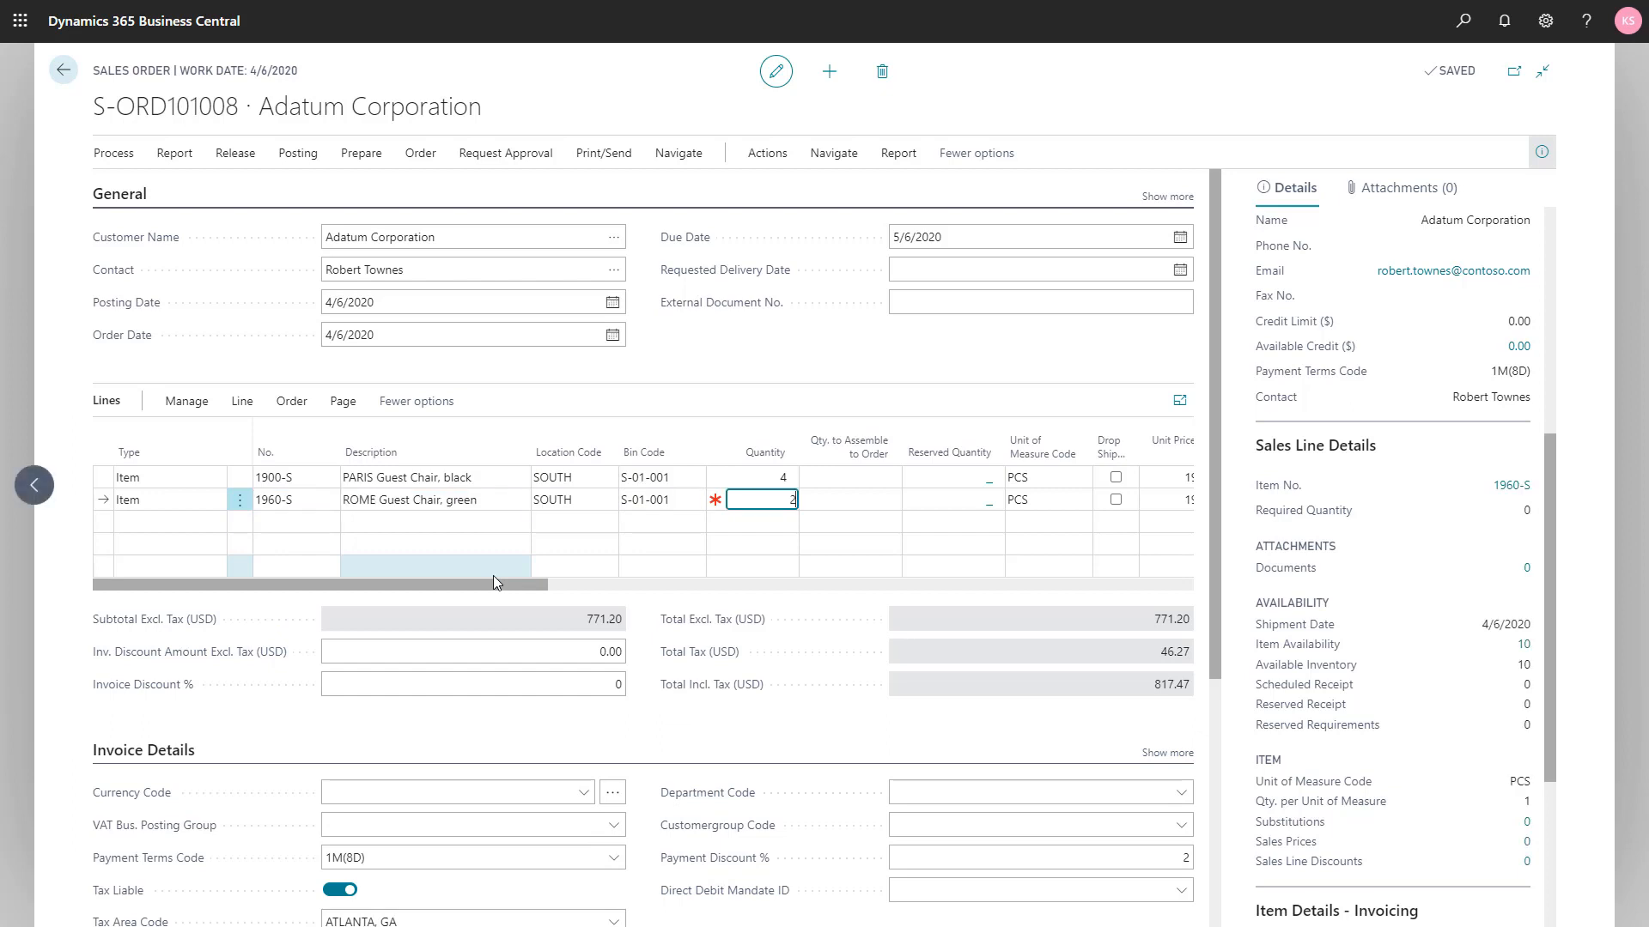
{"action": "type", "text": "2"}
{"action": "key", "text": "Tab"}
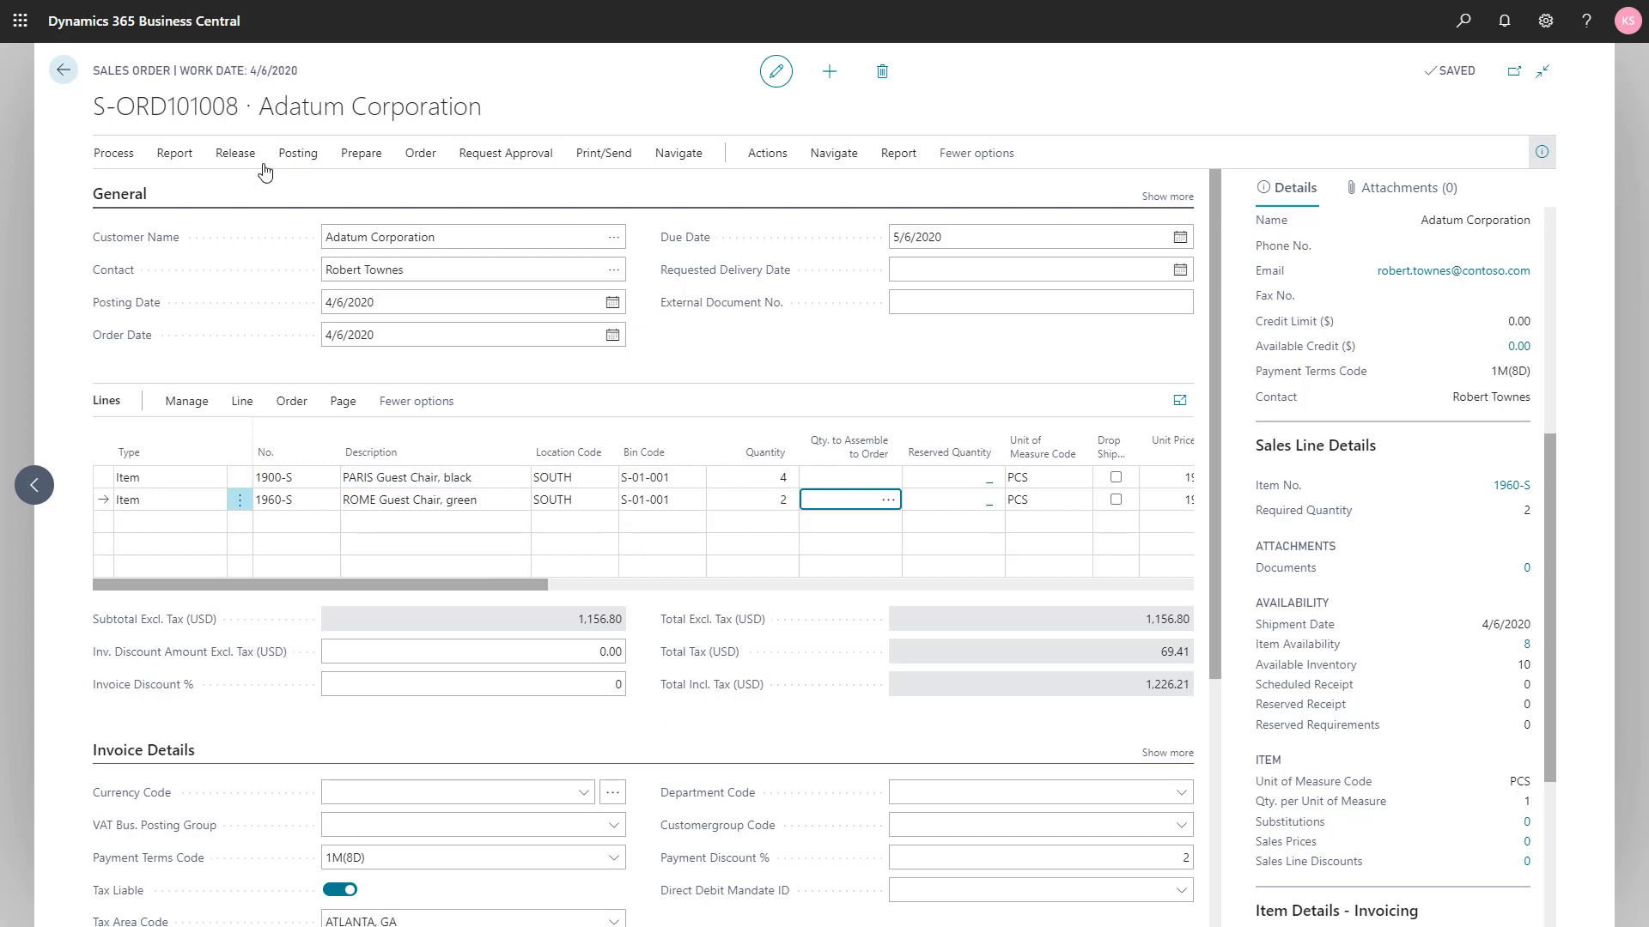
{"action": "left_click", "coordinate": [237, 160]}
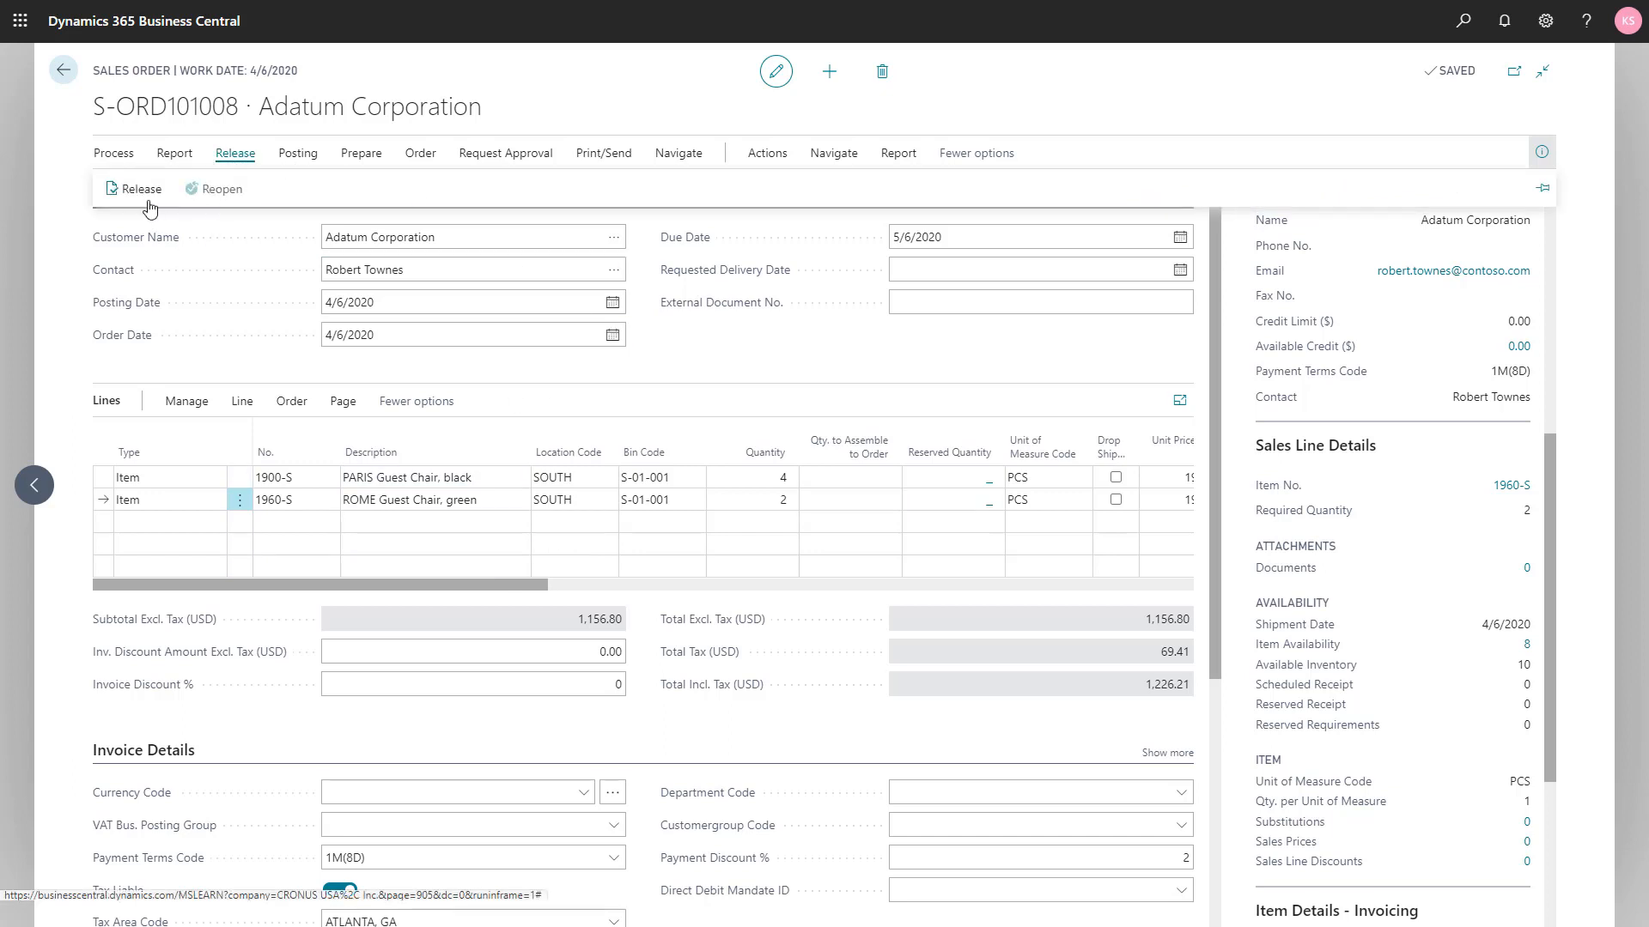
{"action": "left_click", "coordinate": [140, 189]}
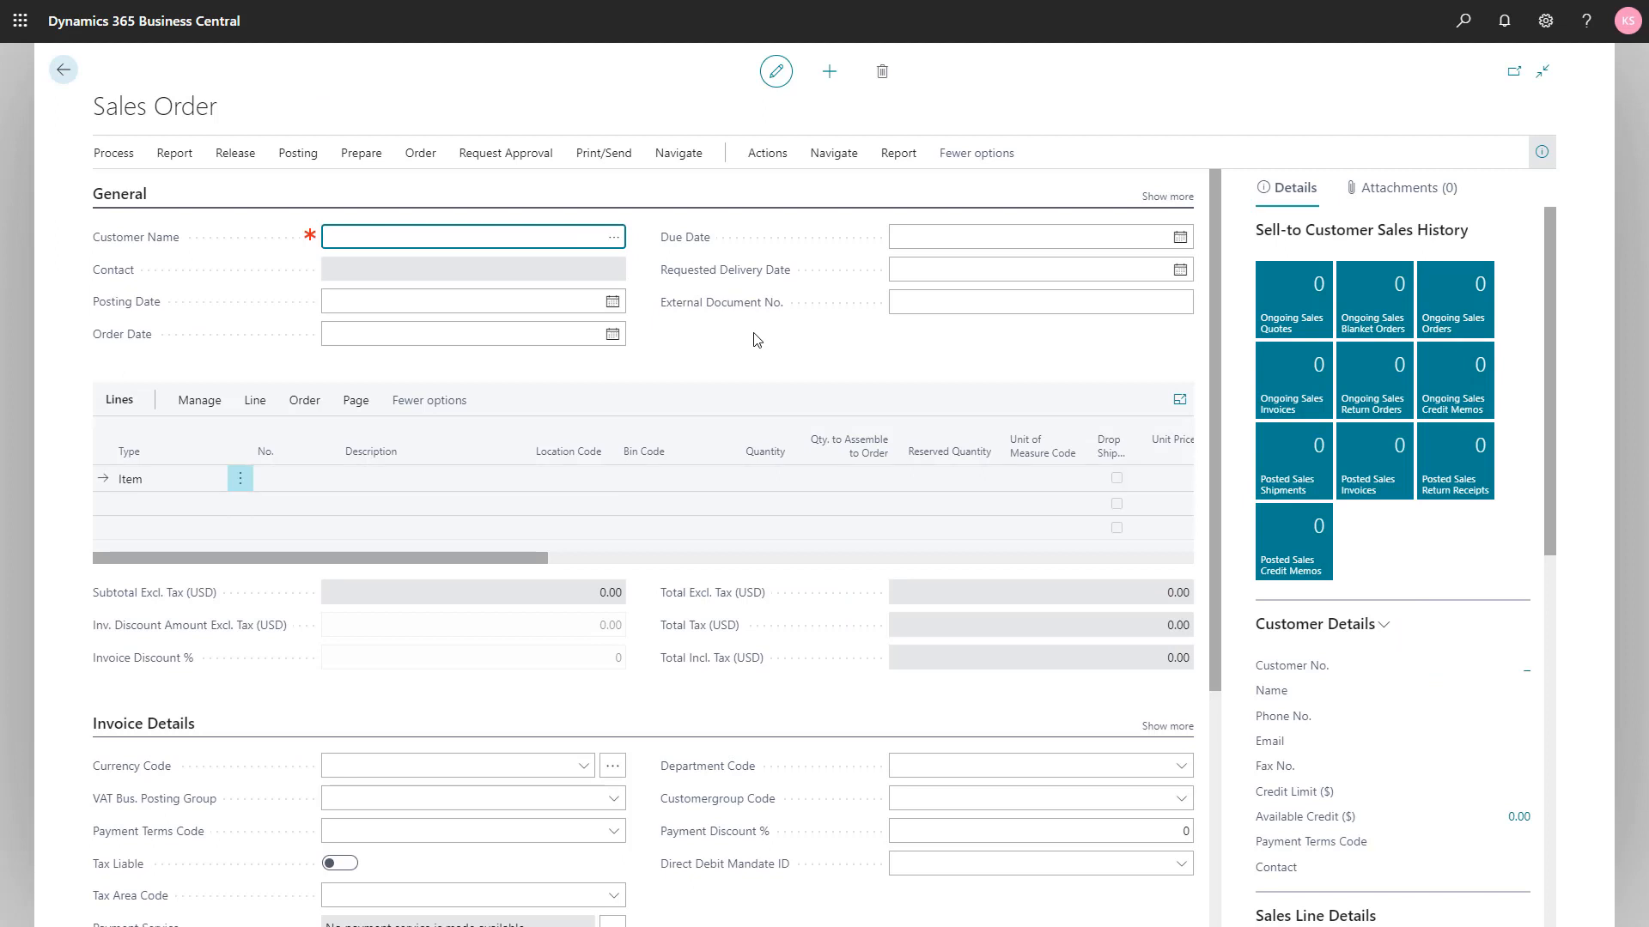
Step: Start a new sales order for the customer Trey Research
{"action": "type", "text": "29"}
{"action": "type", "text": "0000"}
{"action": "key", "text": "Tab"}
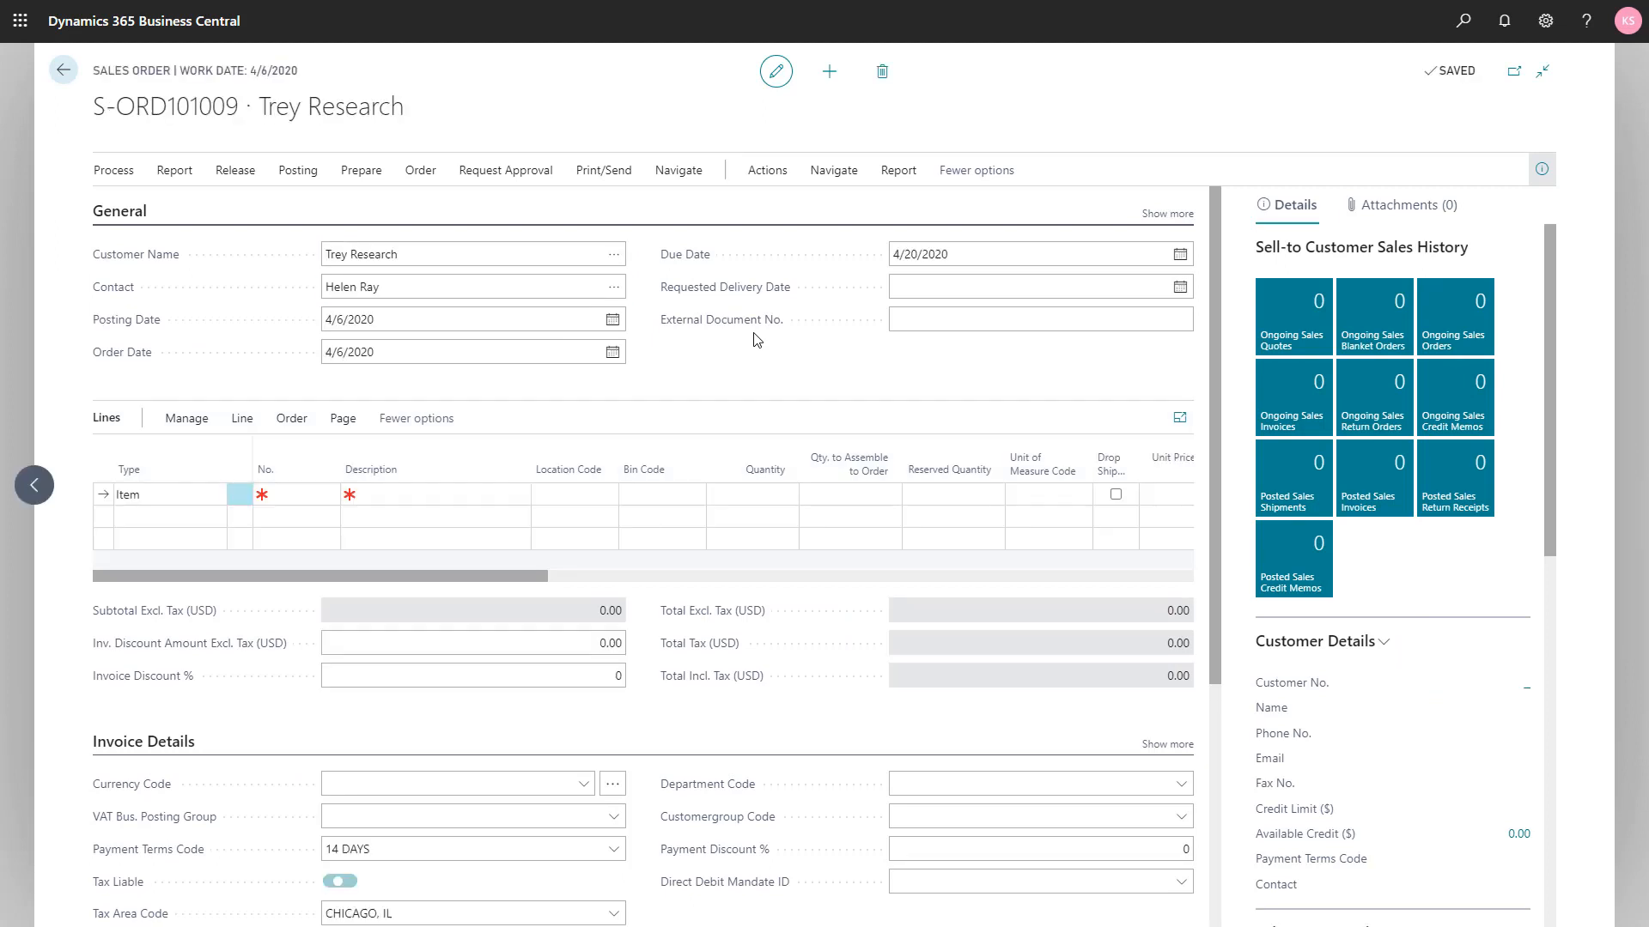
Step: Add a line for item 1900-S with quantity 2 to the Trey Research sales order and release the order
{"action": "left_click", "coordinate": [288, 522]}
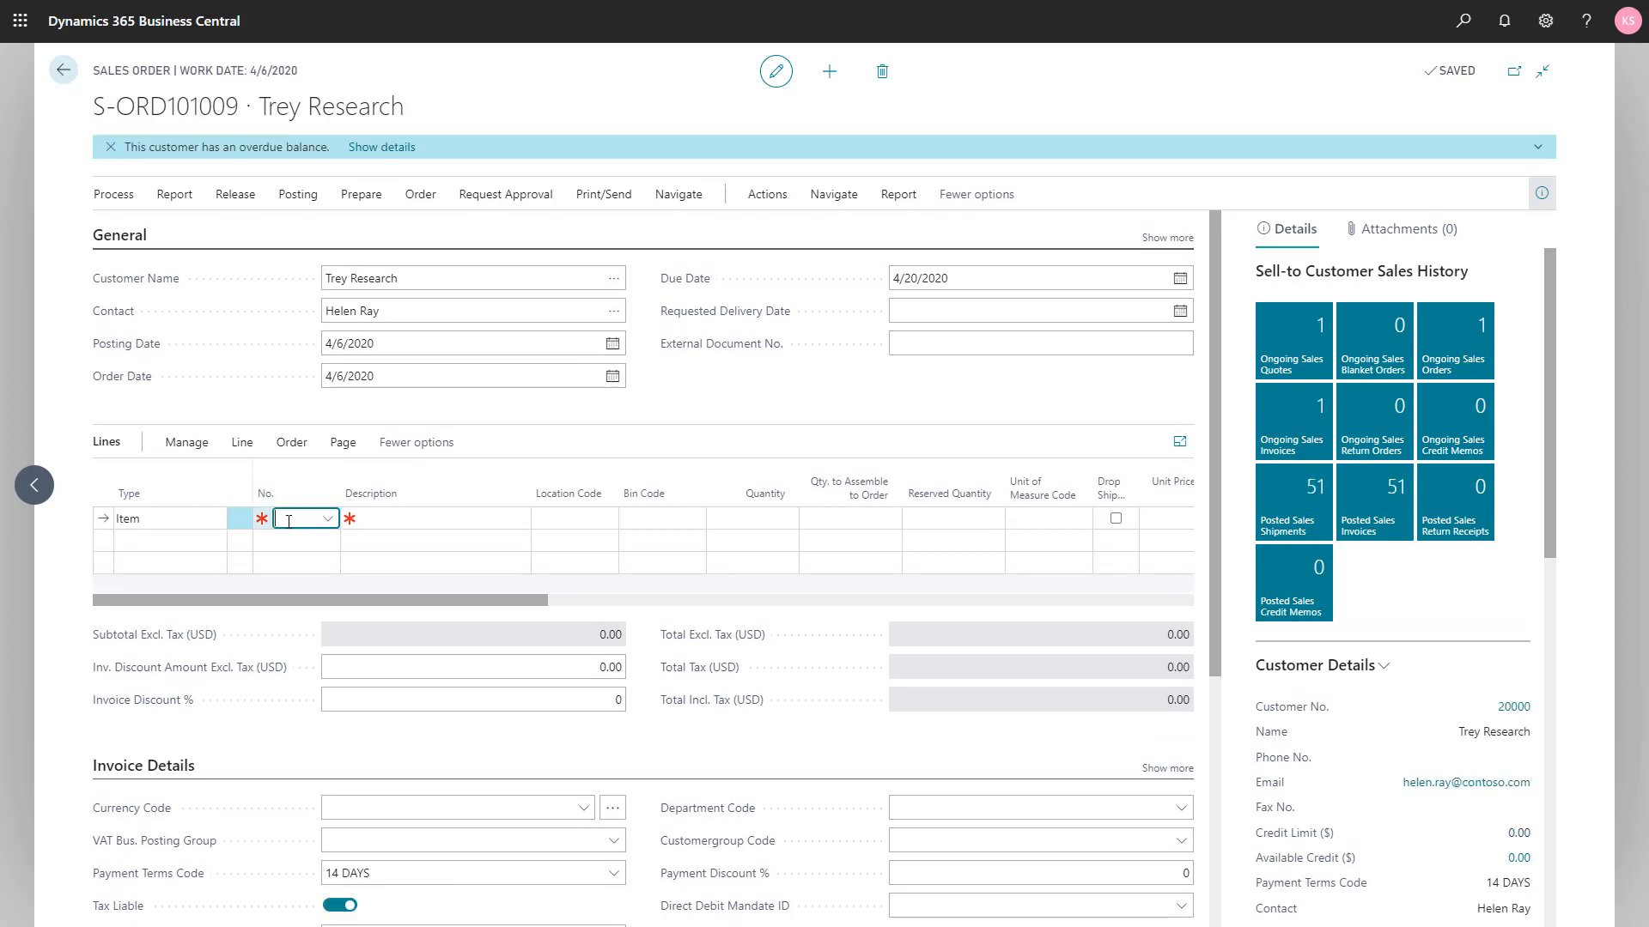
{"action": "type", "text": "1900"}
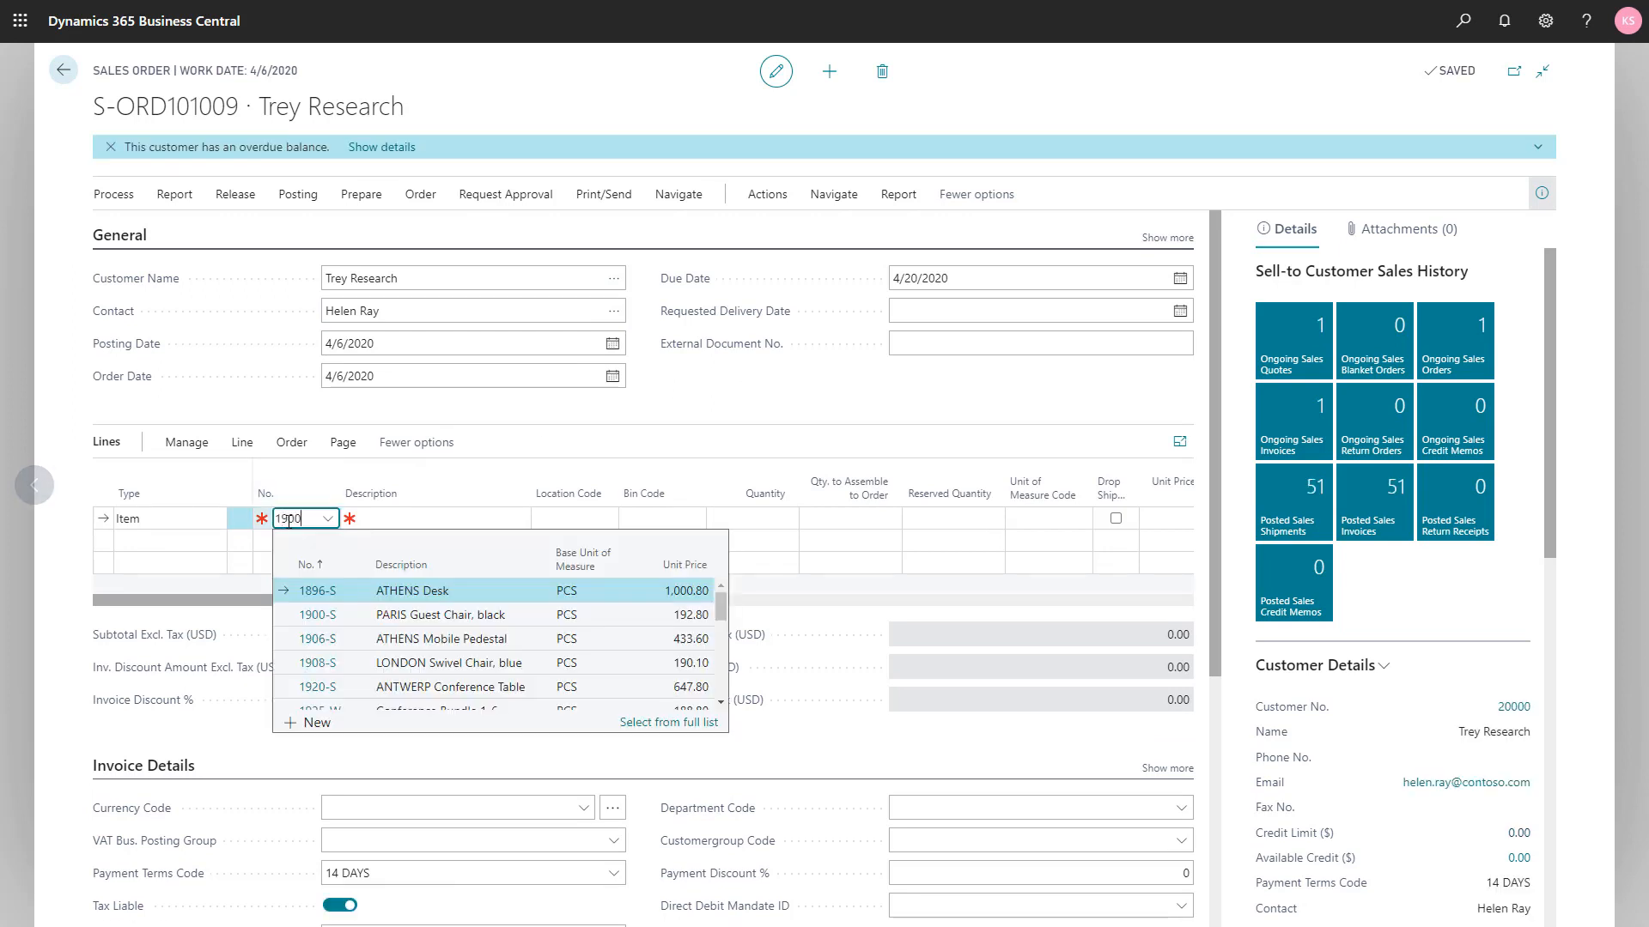
{"action": "left_click", "coordinate": [507, 595]}
{"action": "key", "text": "Tab"}
{"action": "key", "text": "Tab"}
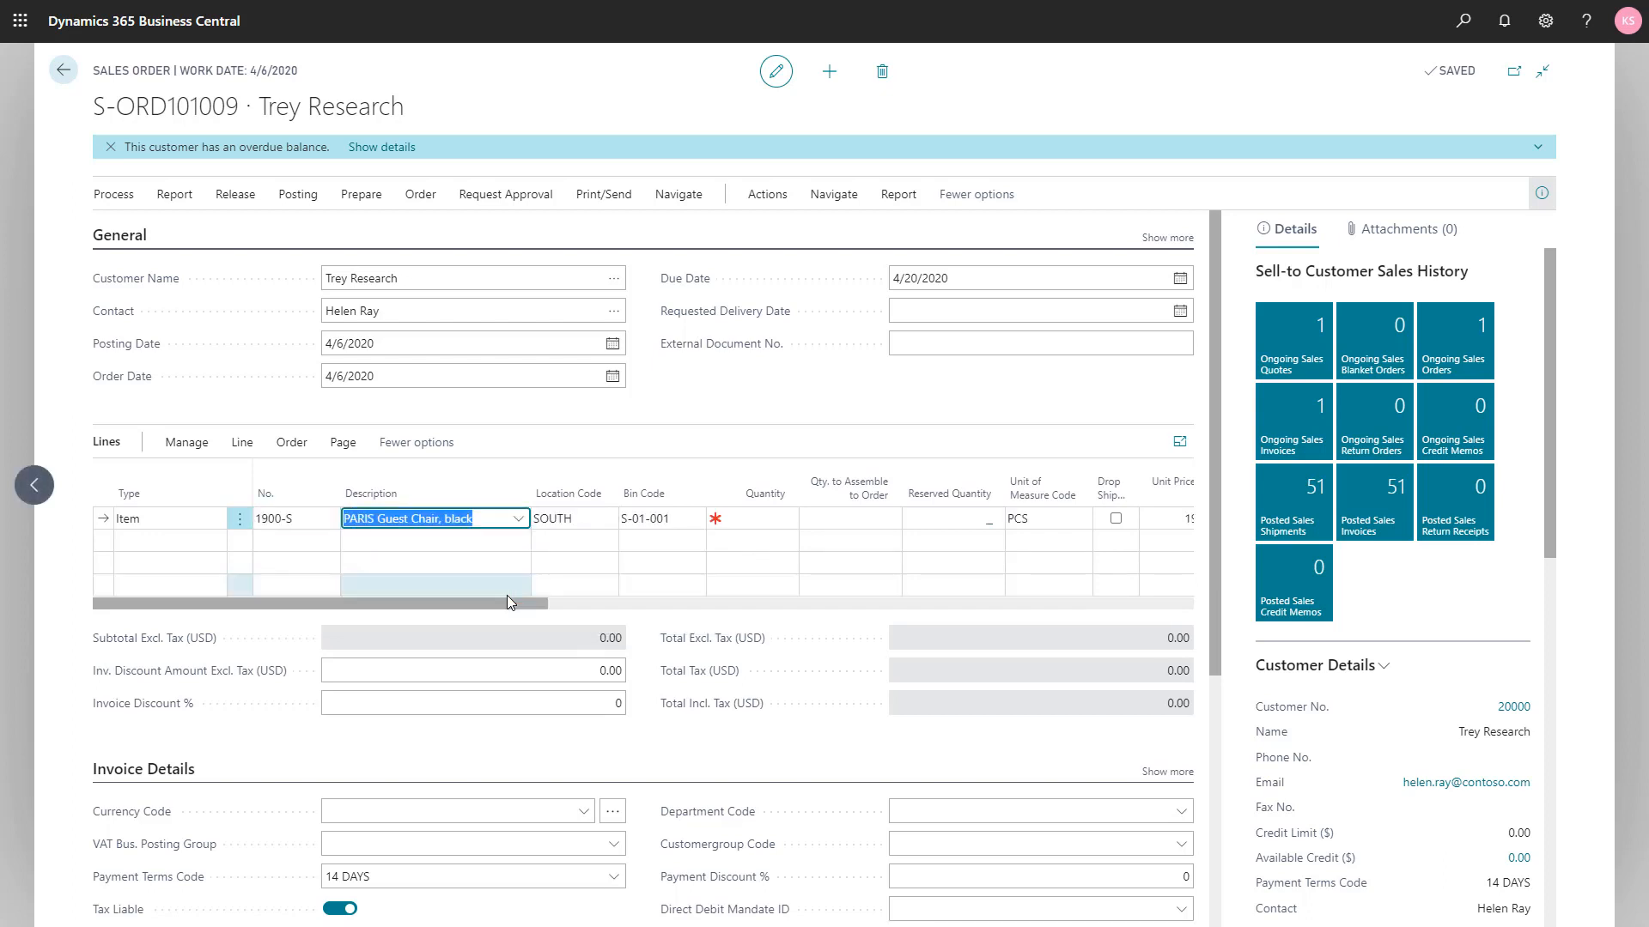
{"action": "key", "text": "Tab"}
{"action": "key", "text": "Tab"}
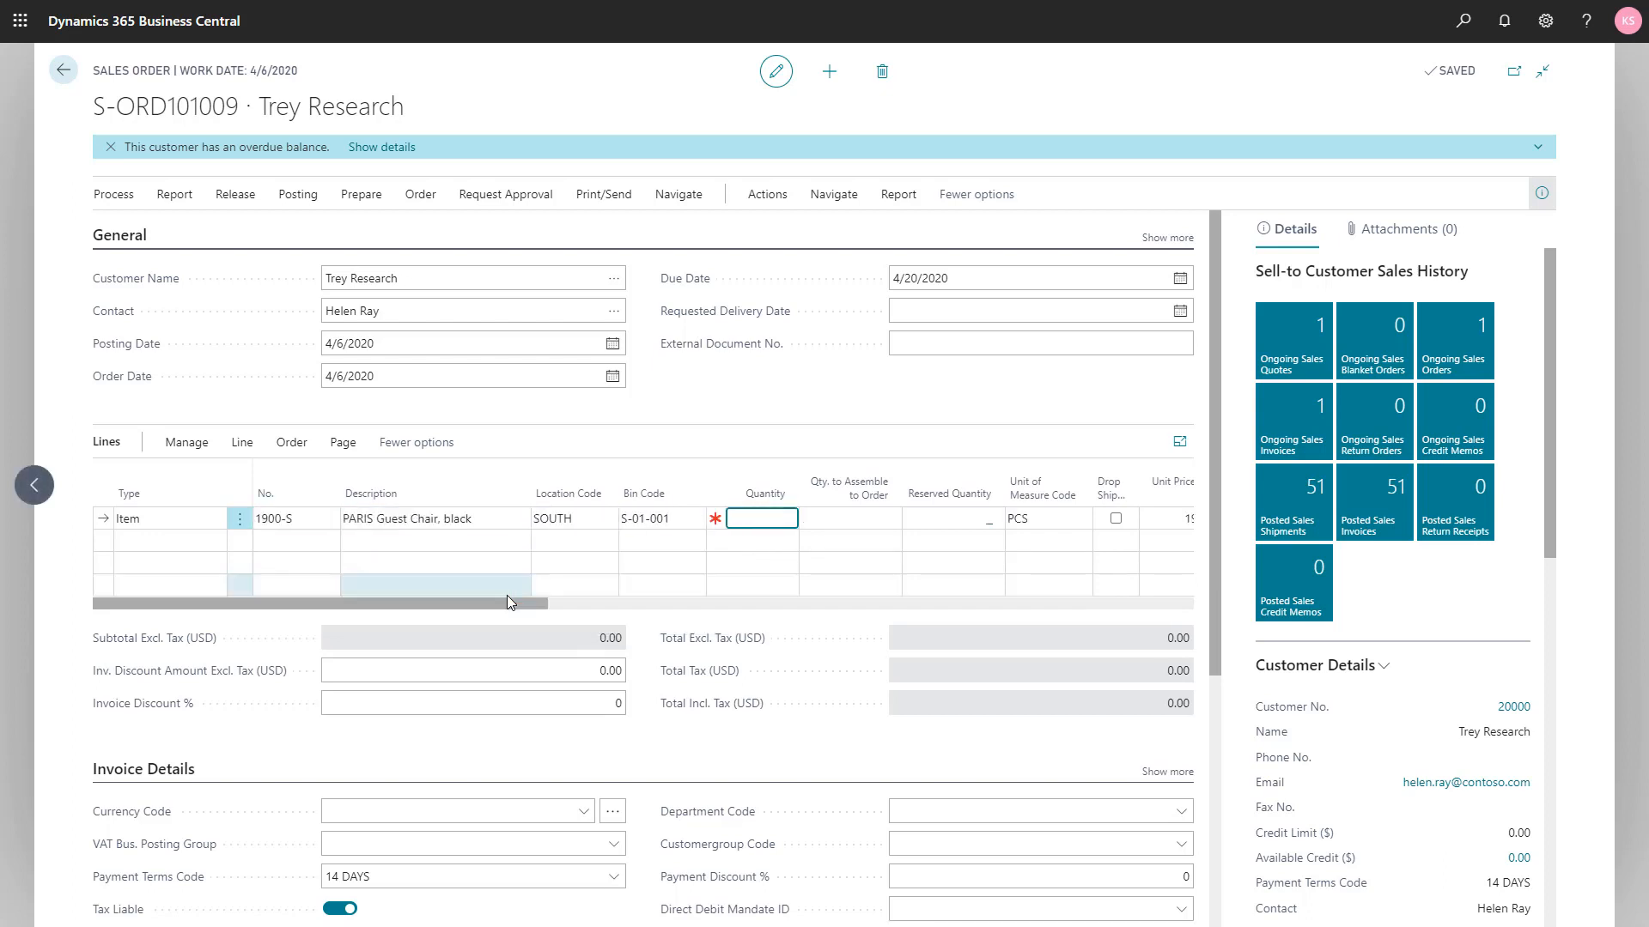
{"action": "type", "text": "2"}
{"action": "key", "text": "Tab"}
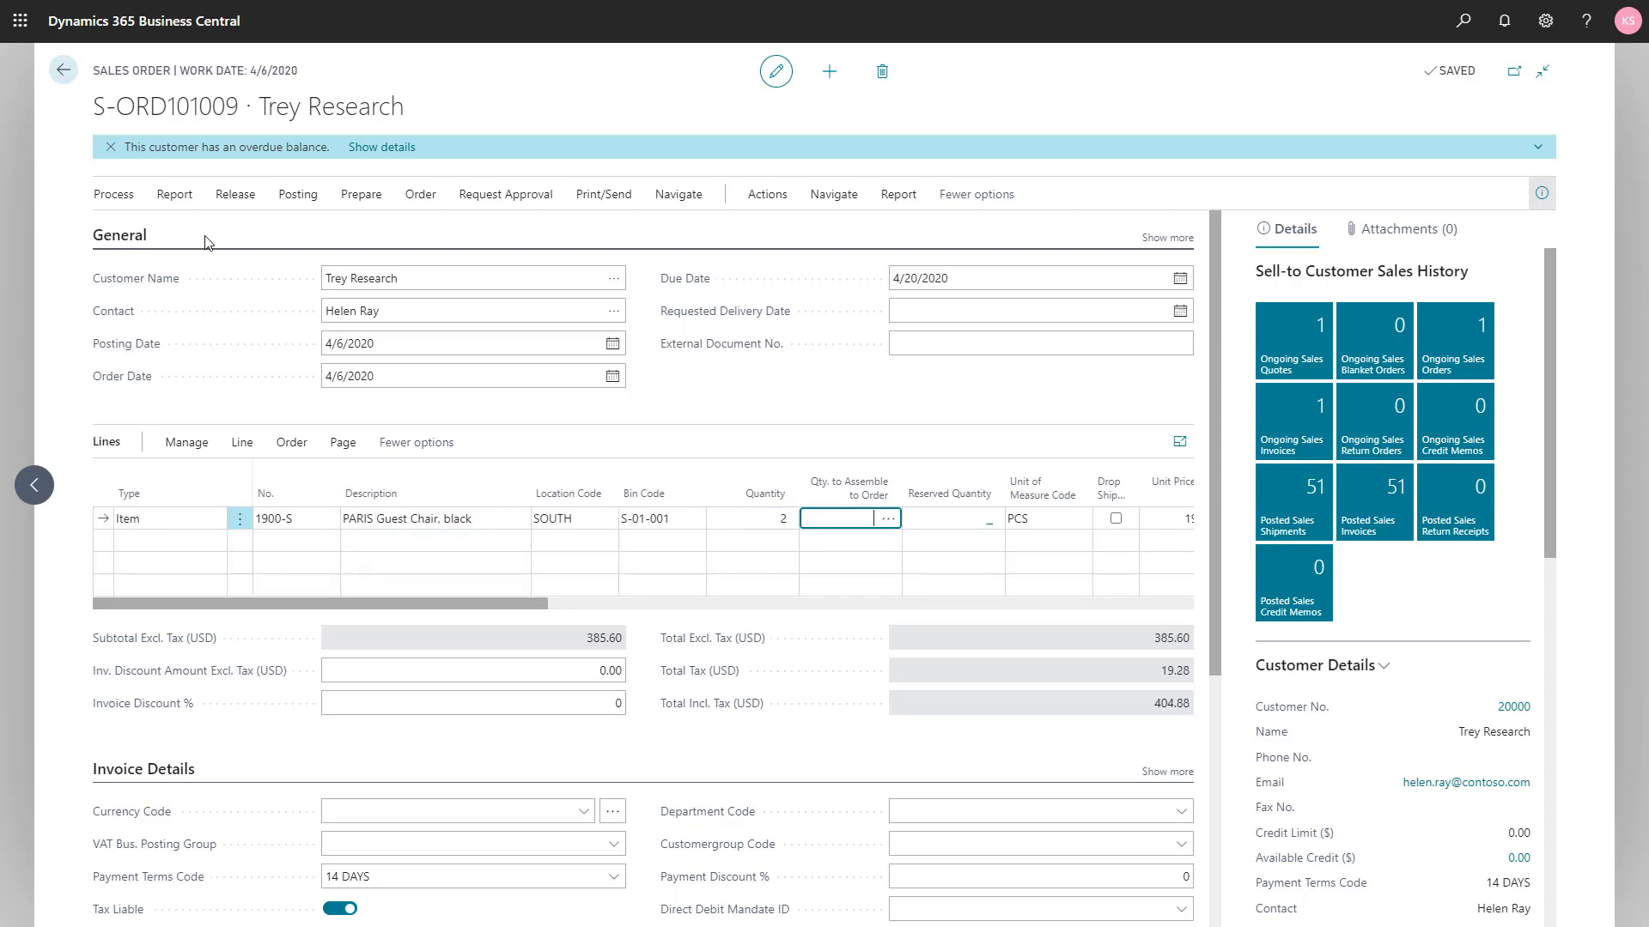
{"action": "left_click", "coordinate": [226, 201]}
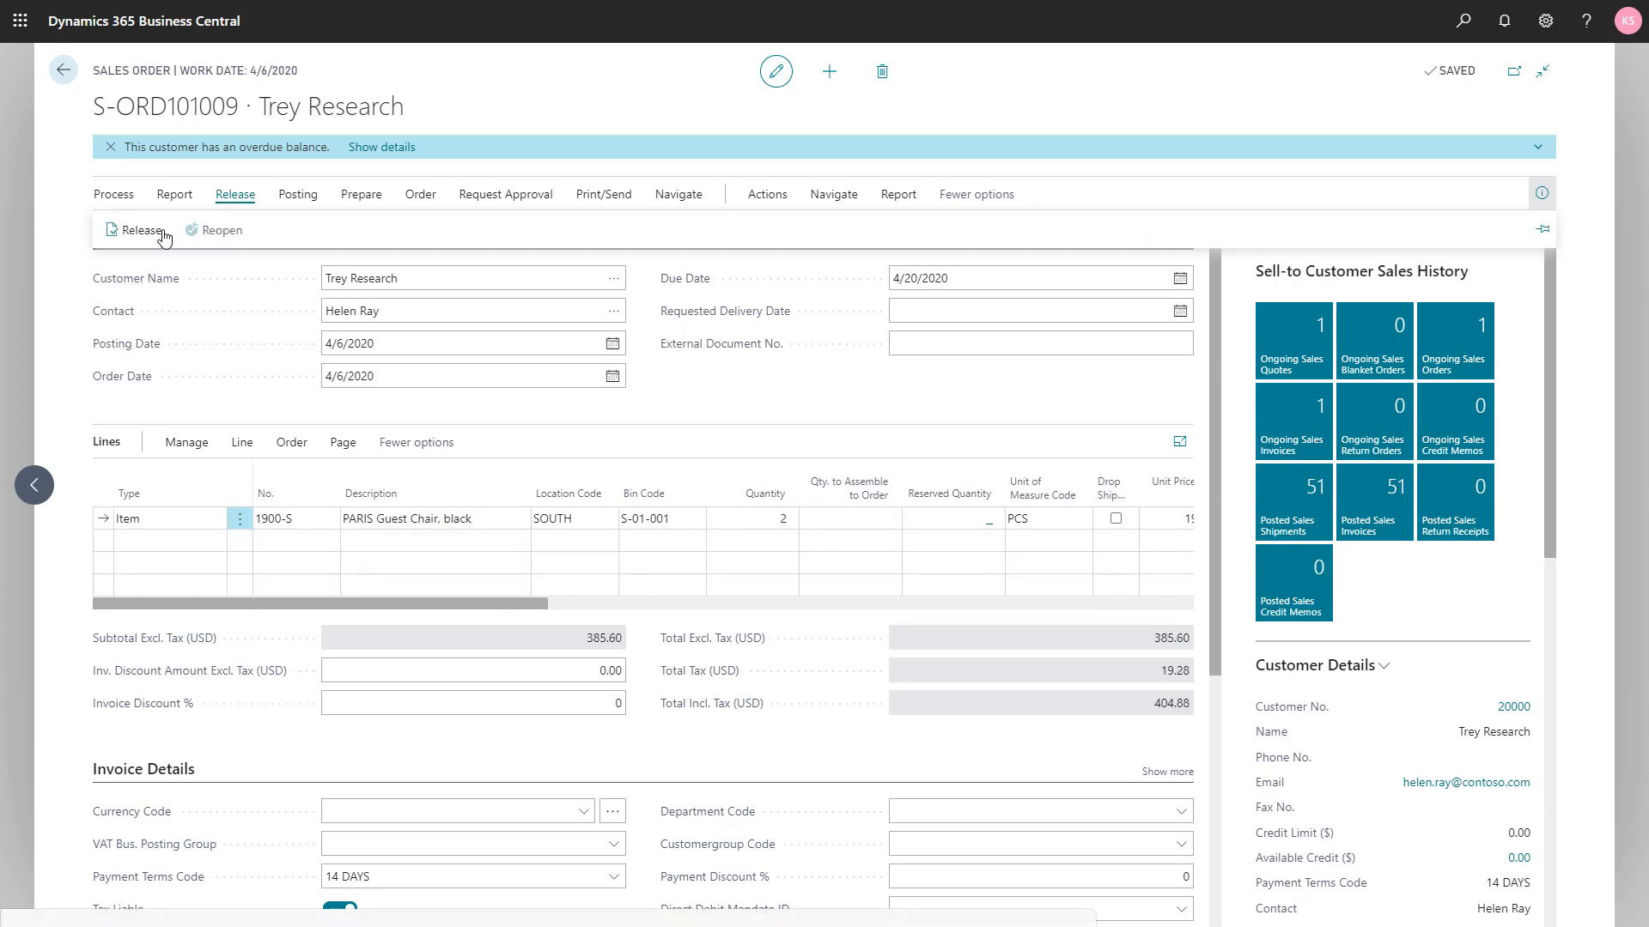
{"action": "left_click", "coordinate": [157, 232]}
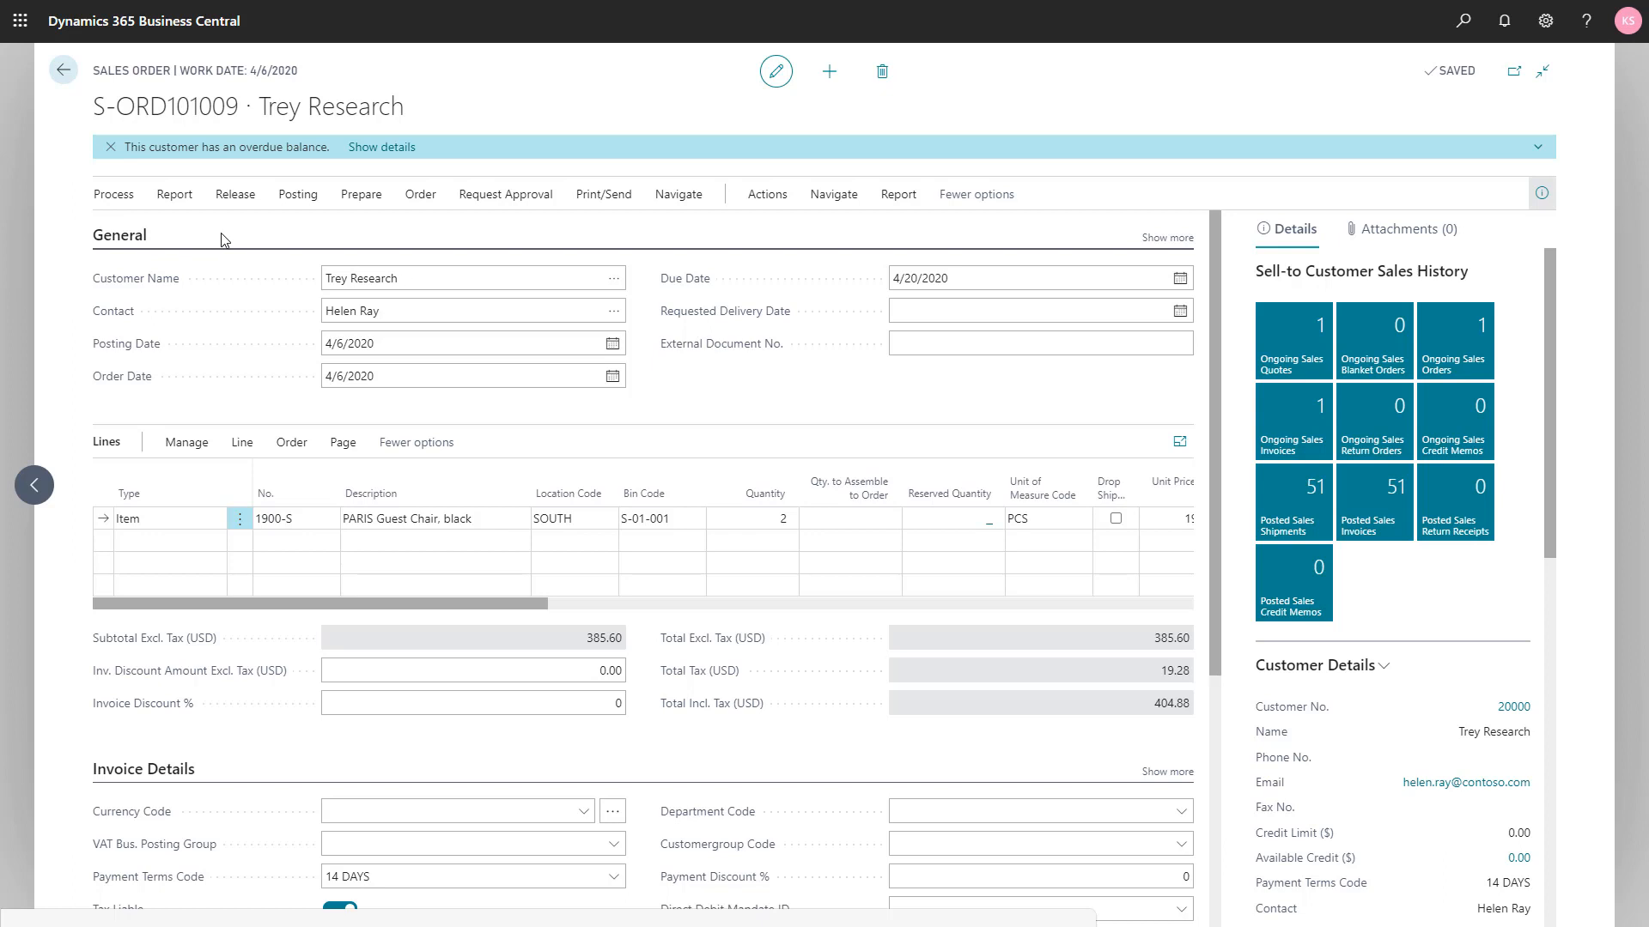
Step: Check which warehouse documents can be created from the Trey Research sales order, and close the order
{"action": "left_click", "coordinate": [767, 196]}
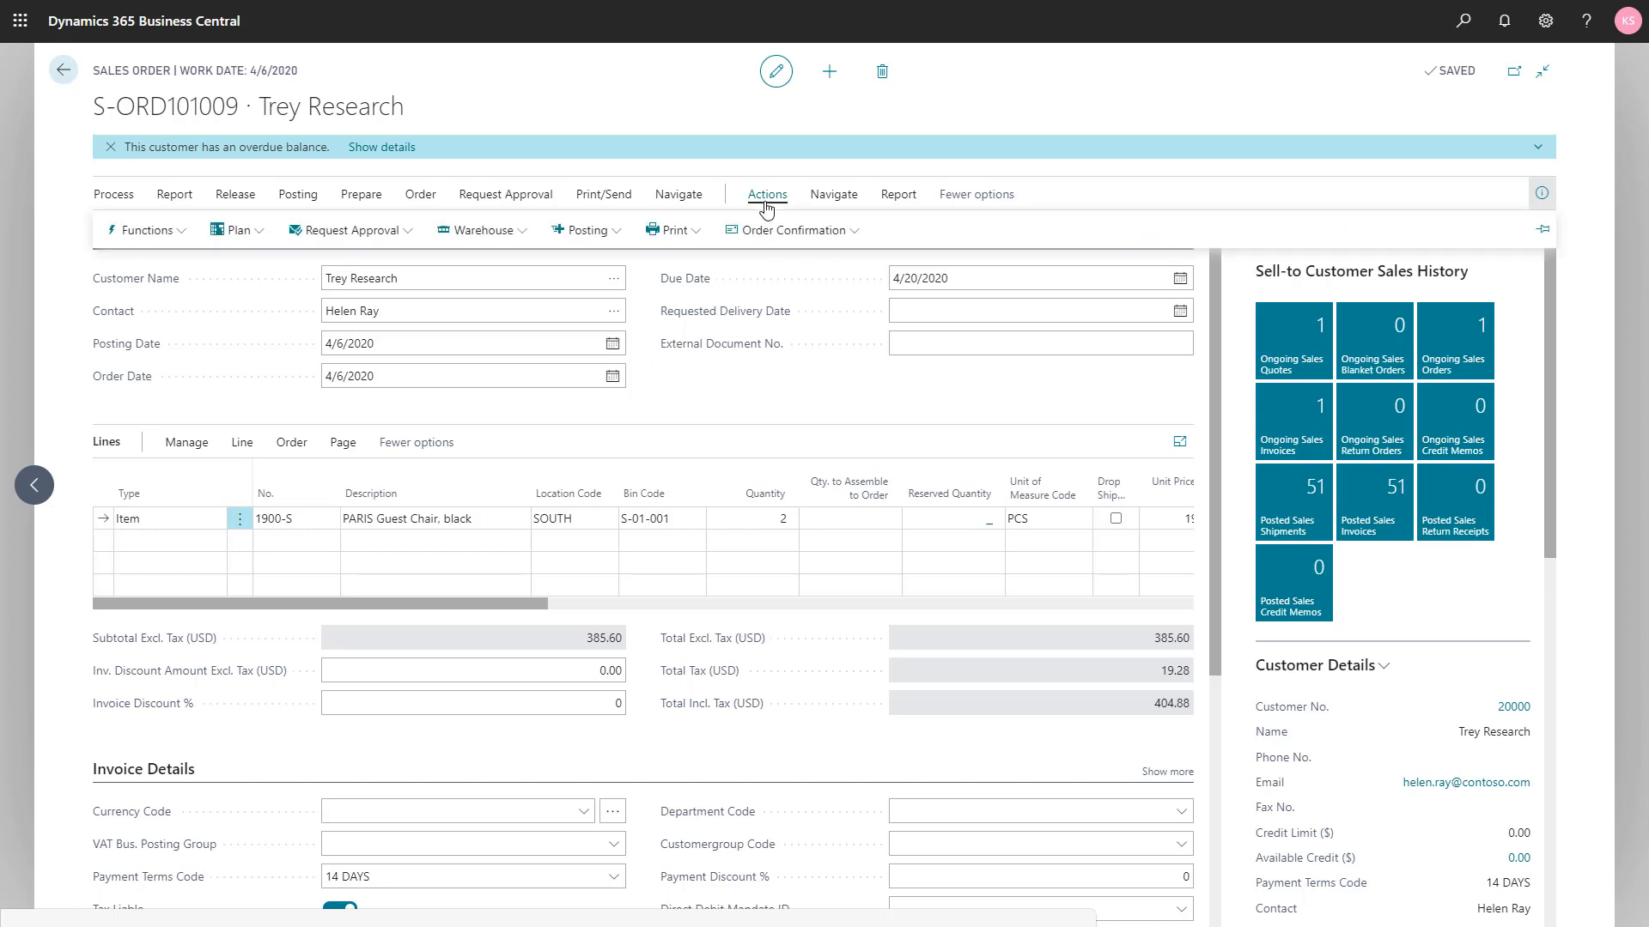
{"action": "left_click", "coordinate": [513, 245]}
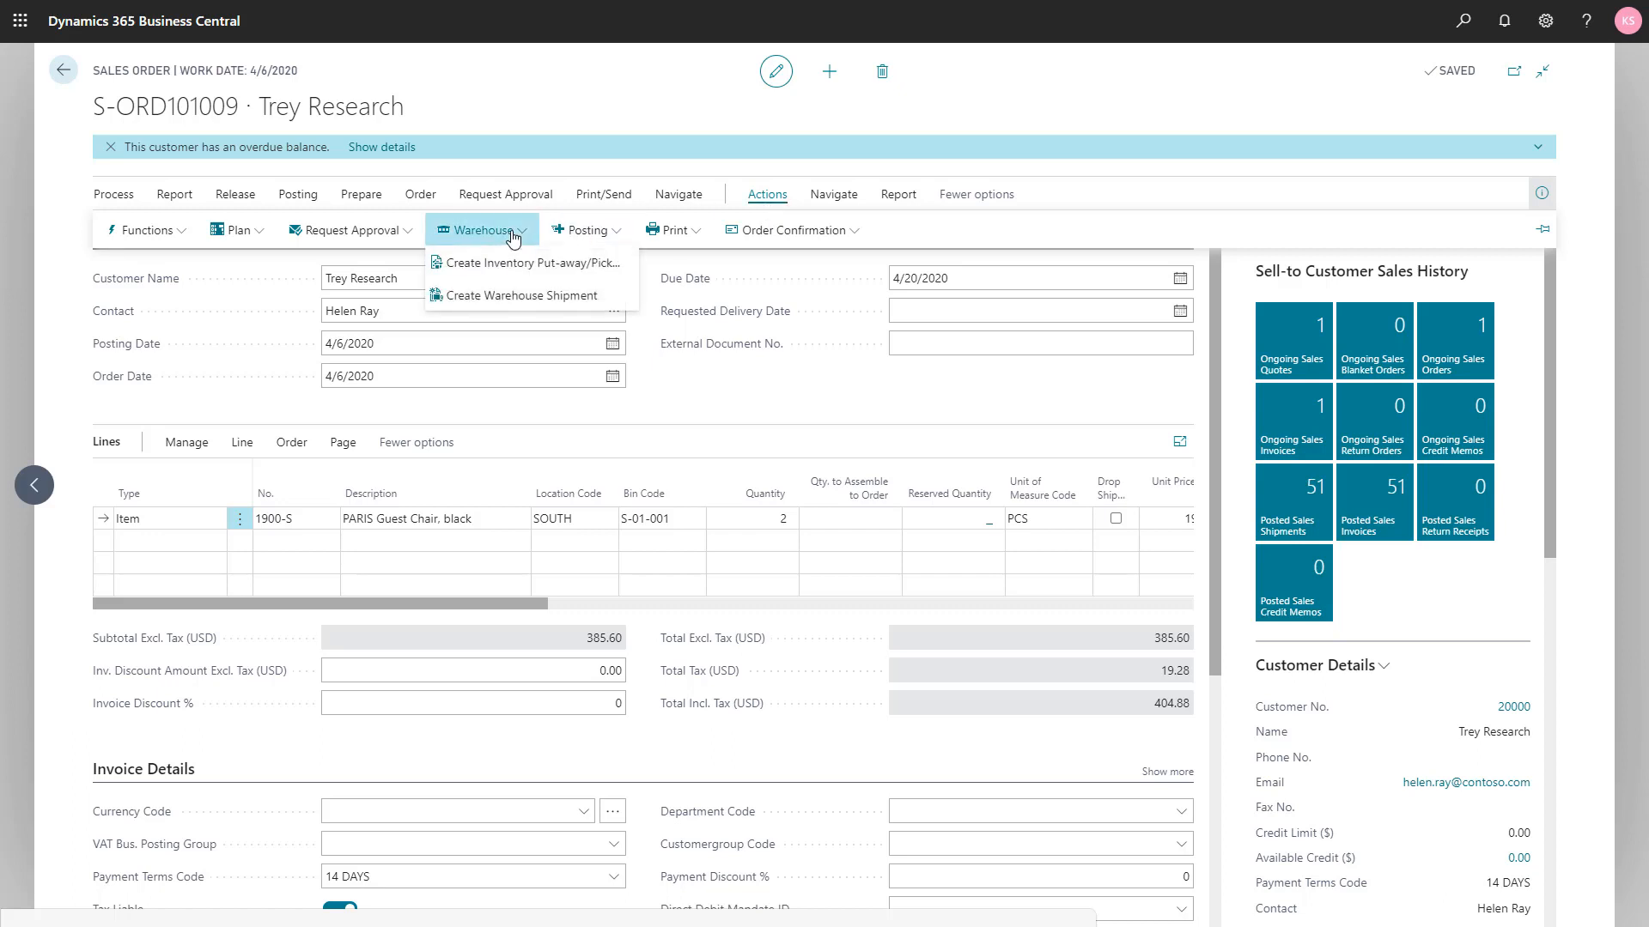
{"action": "left_click", "coordinate": [518, 292]}
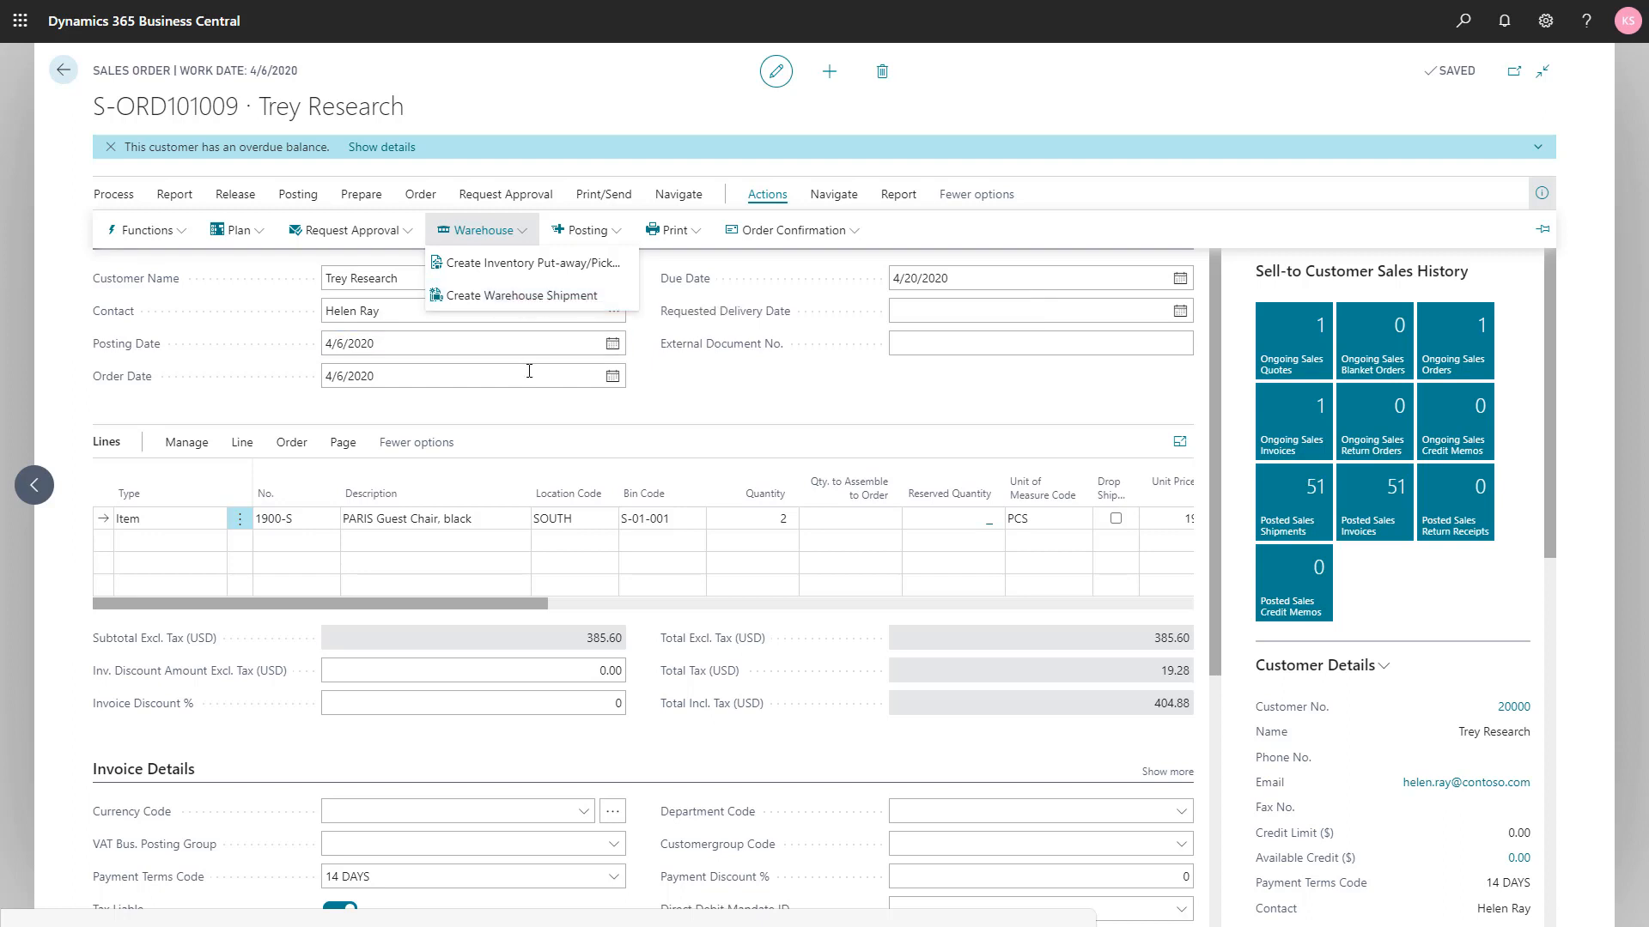
{"action": "left_click", "coordinate": [525, 410]}
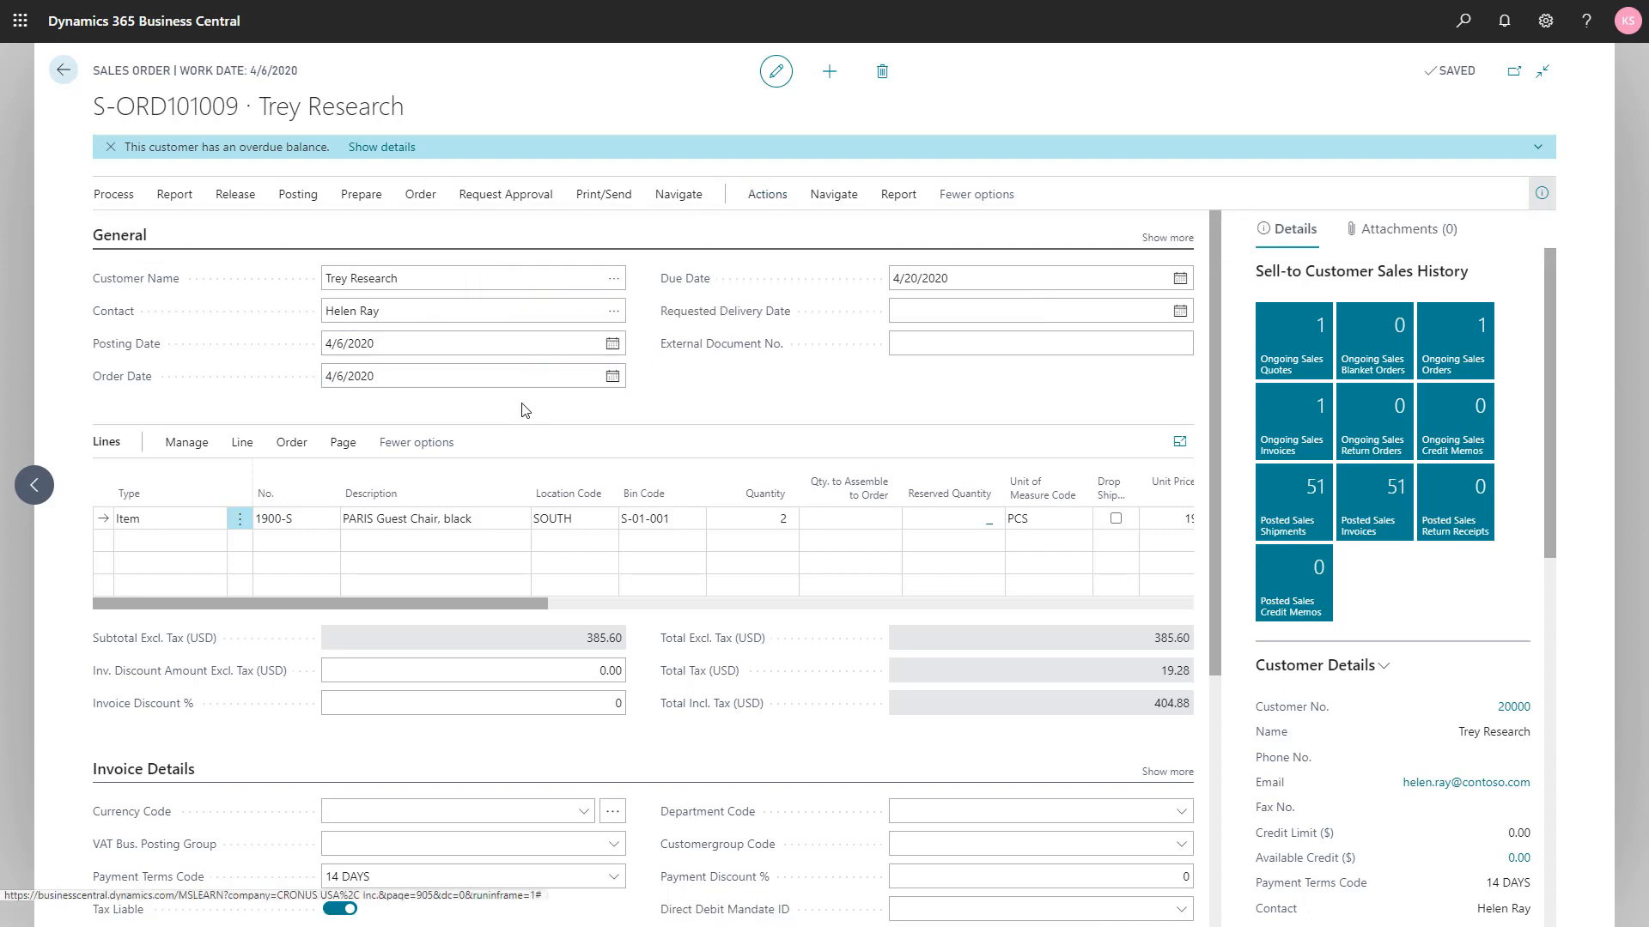
{"action": "key", "text": "Escape"}
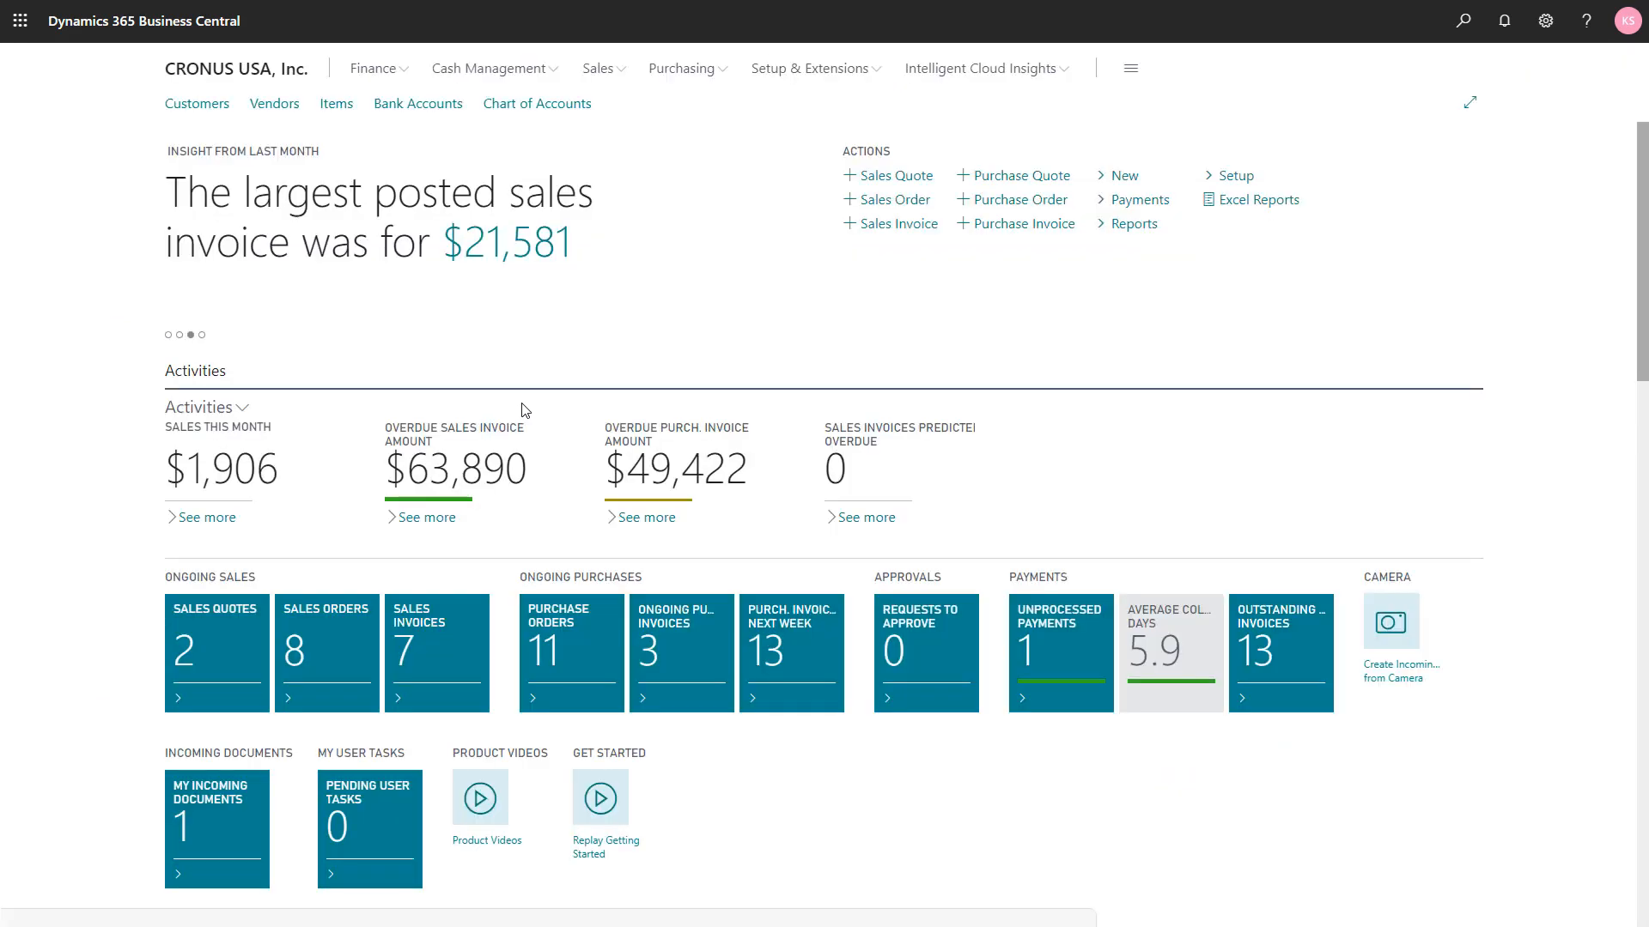
Step: Find the Warehouse Shipments list and start a new warehouse shipment
{"action": "left_click", "coordinate": [1462, 21]}
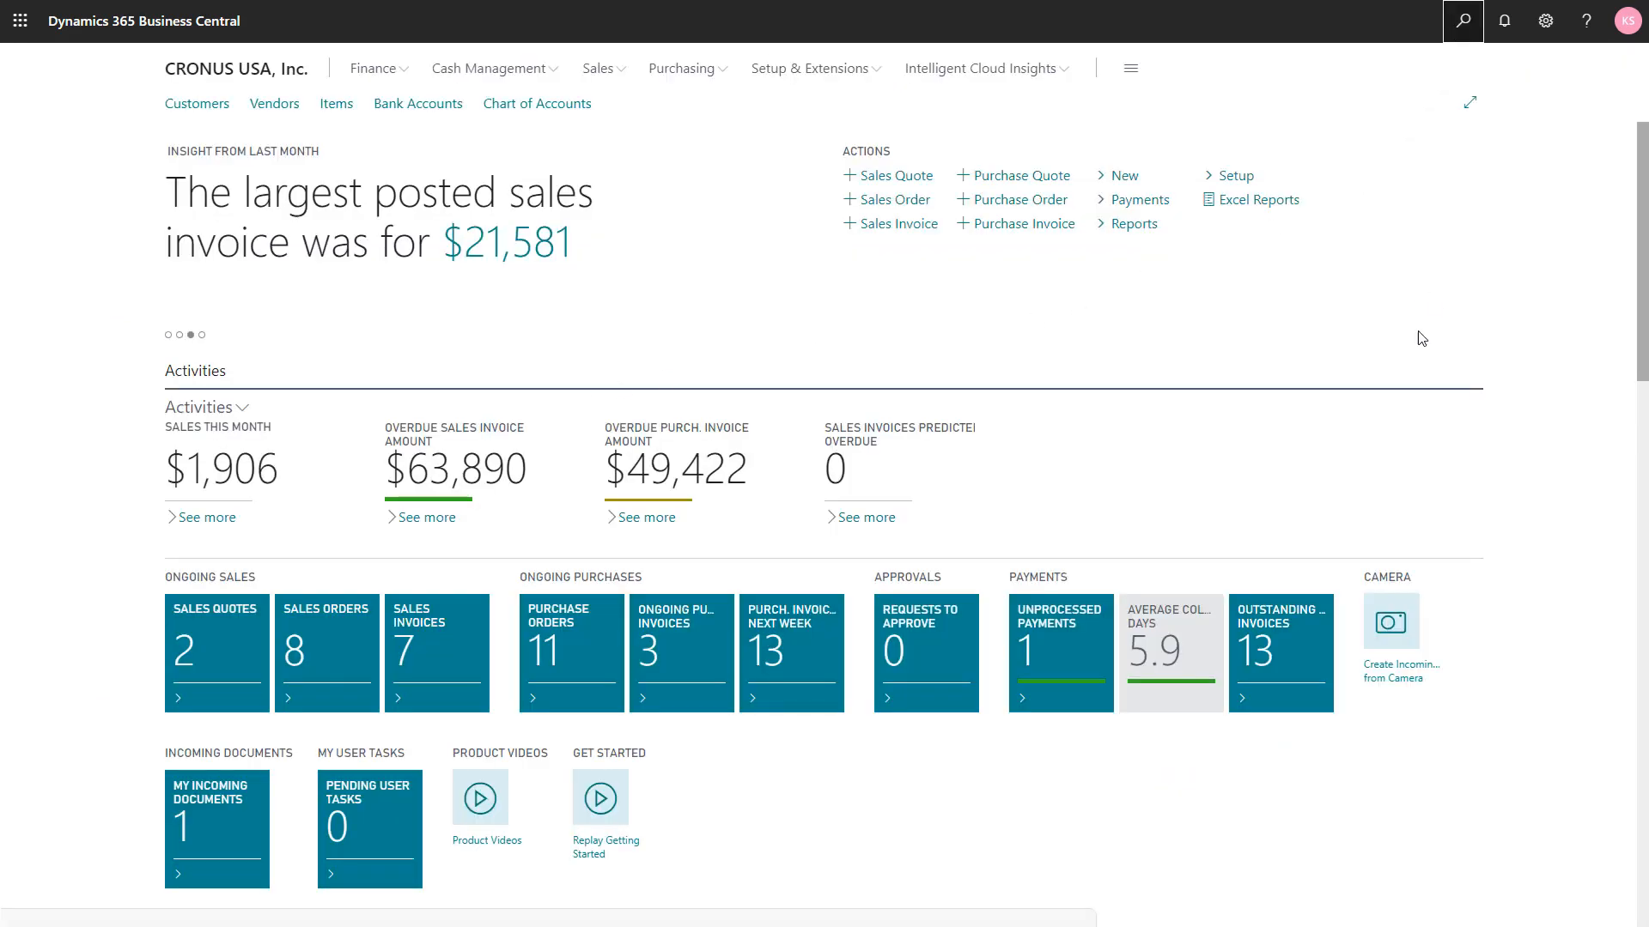
{"action": "type", "text": "ware "}
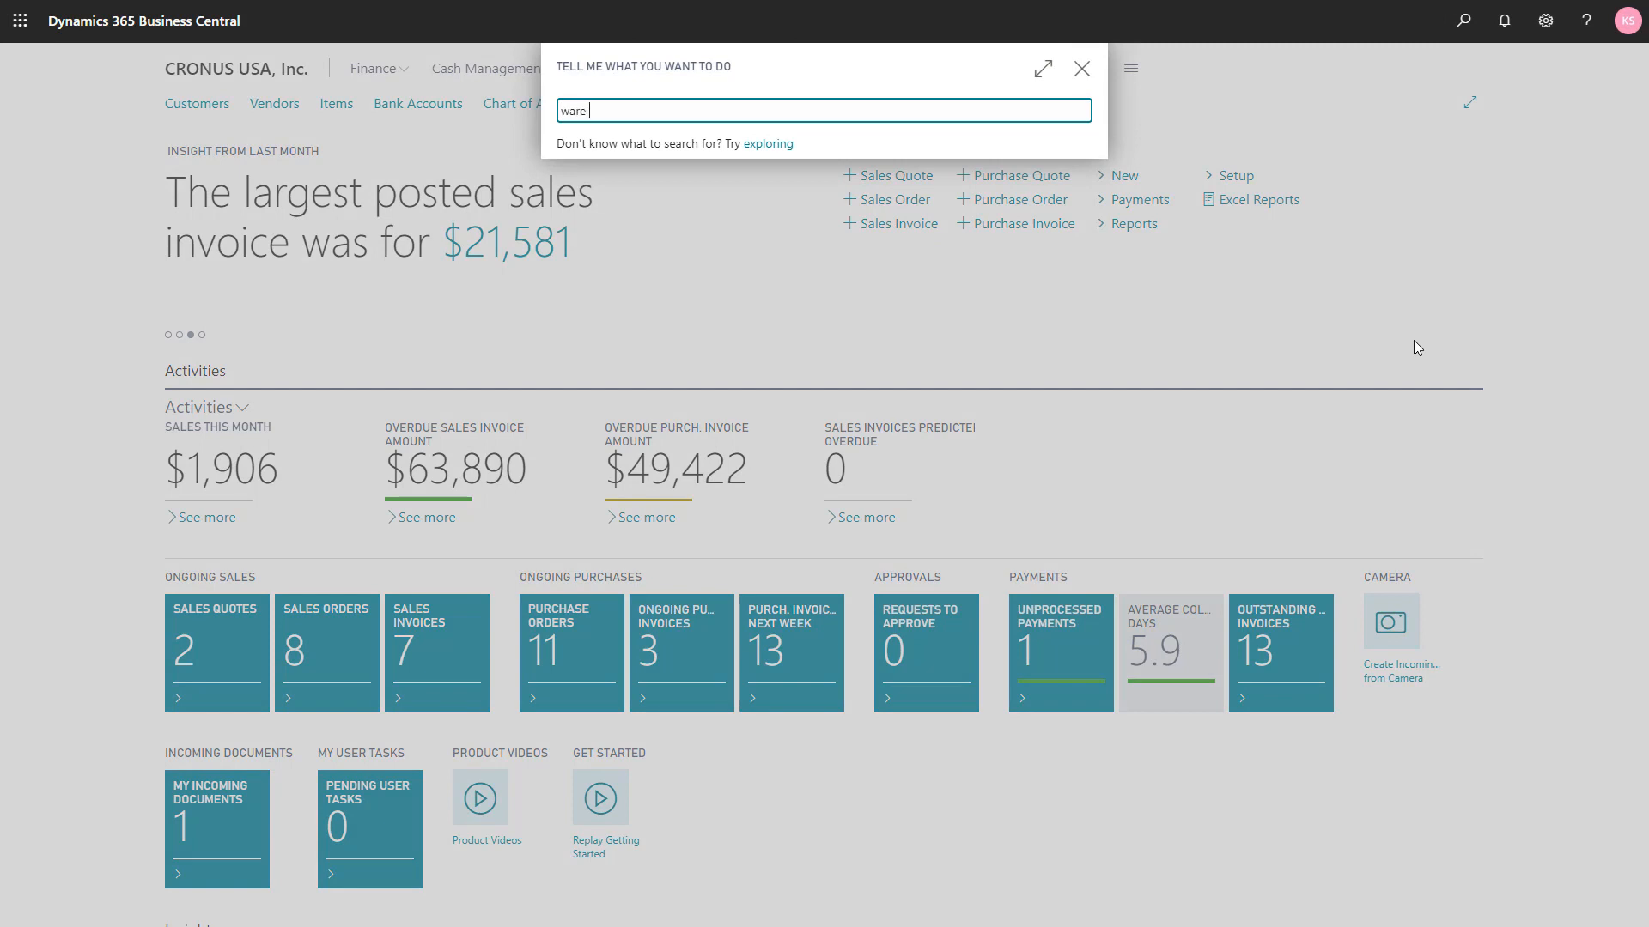
{"action": "type", "text": "shi"}
{"action": "left_click", "coordinate": [640, 184]}
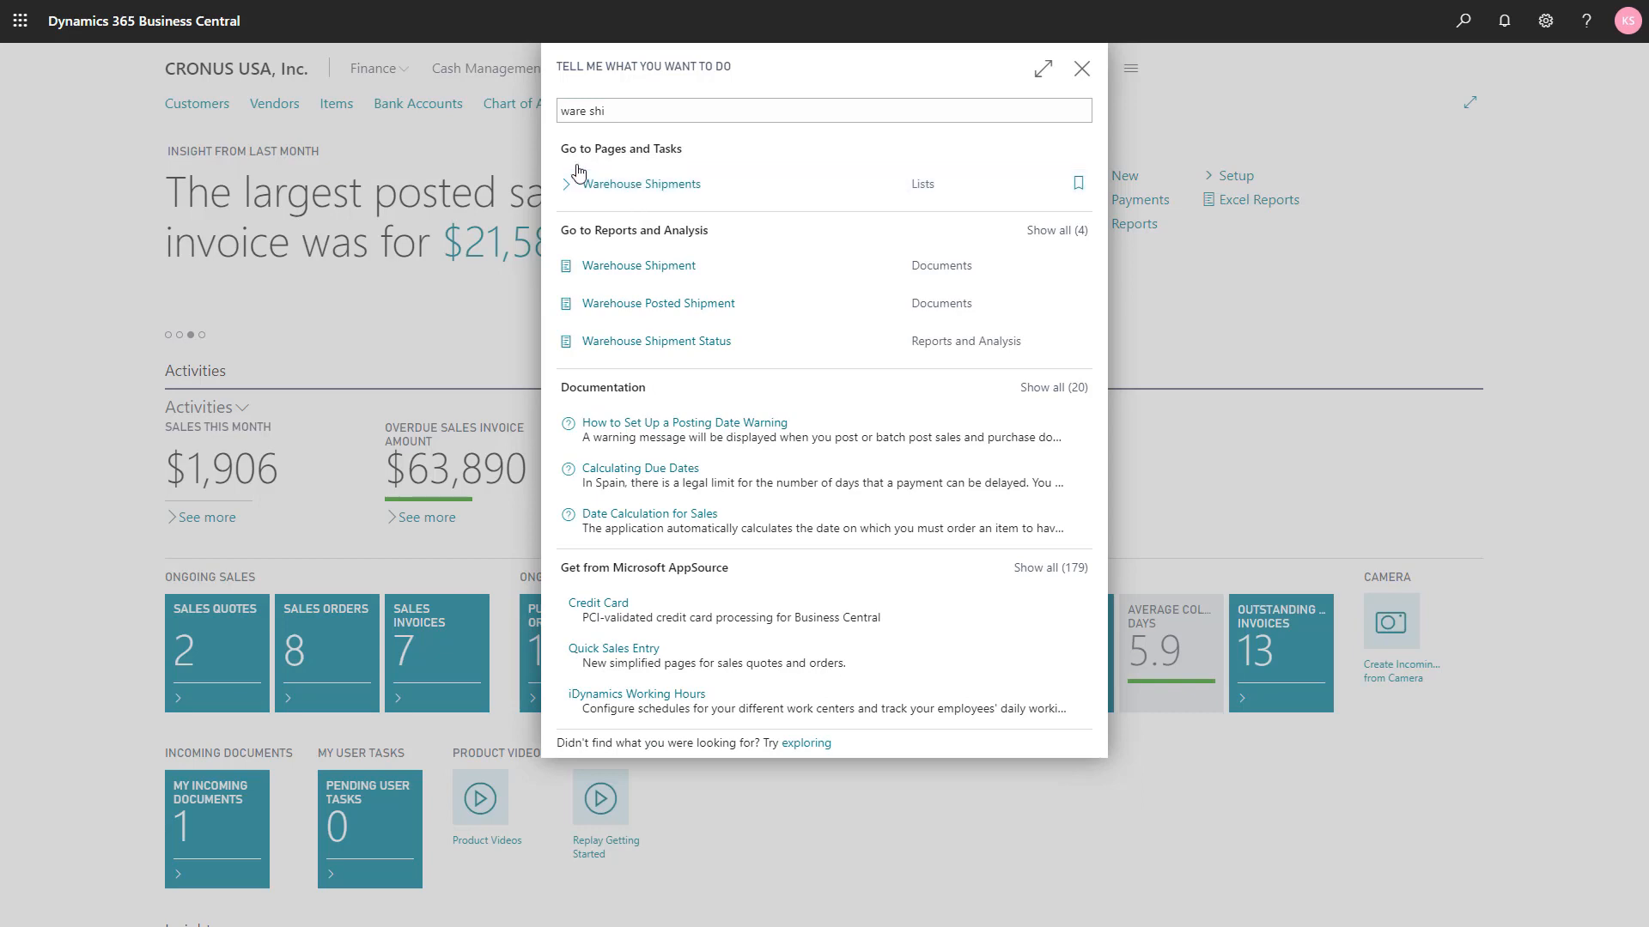
{"action": "left_click", "coordinate": [641, 185]}
{"action": "left_click", "coordinate": [205, 127]}
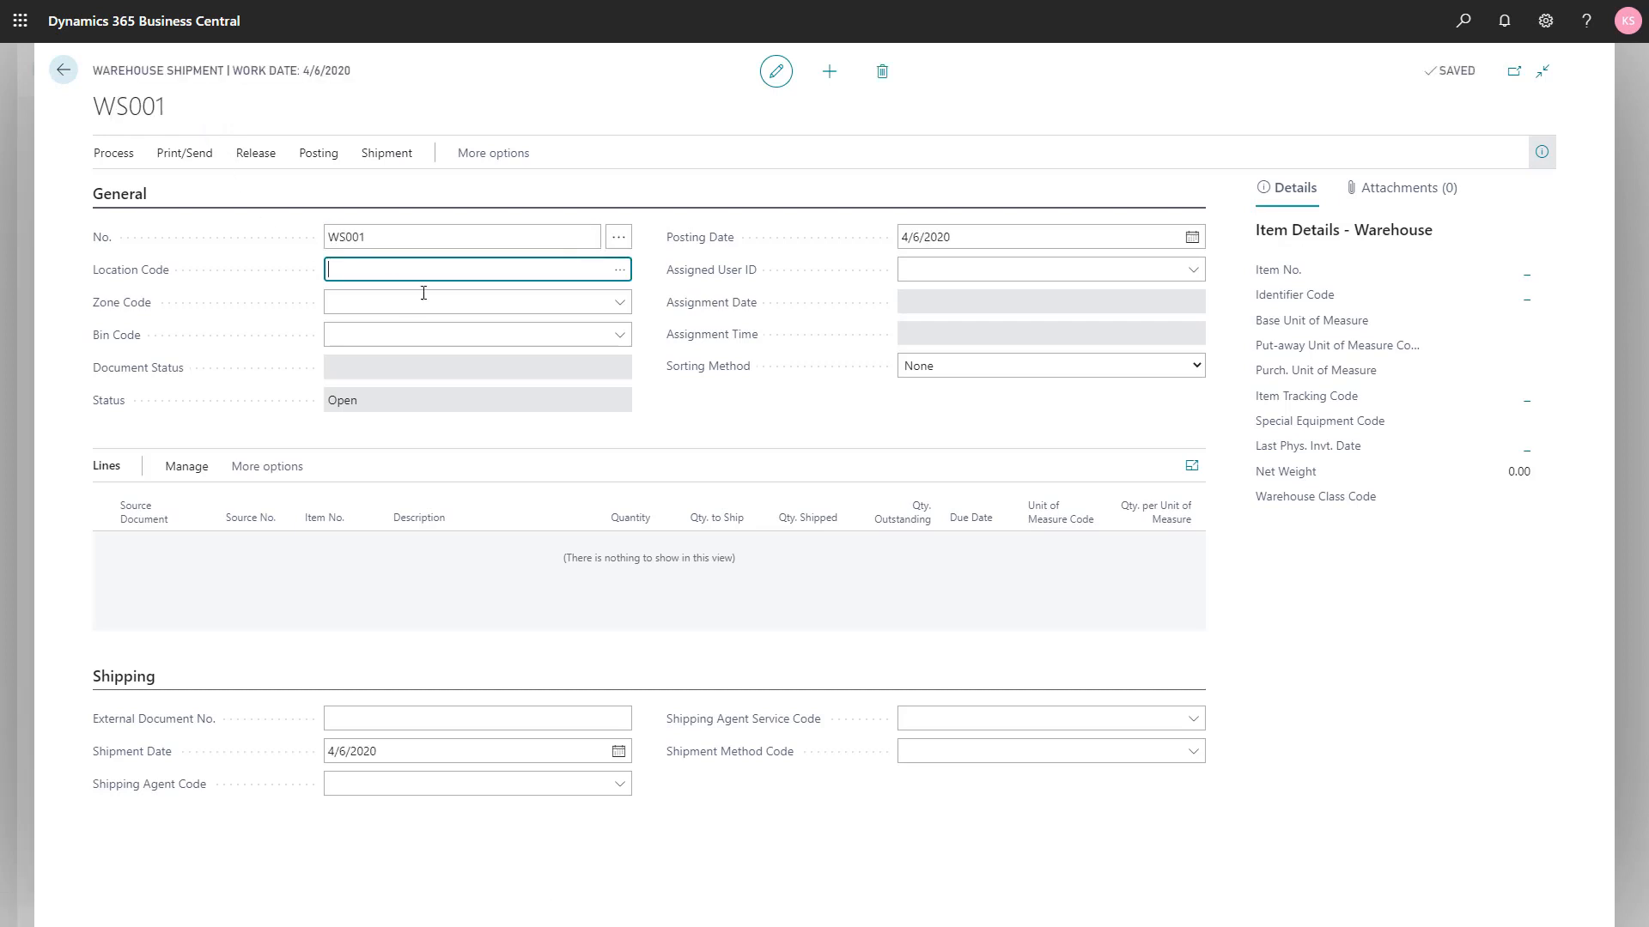
Step: Set the location code of the new warehouse shipment to SOUTH
{"action": "left_click", "coordinate": [618, 276]}
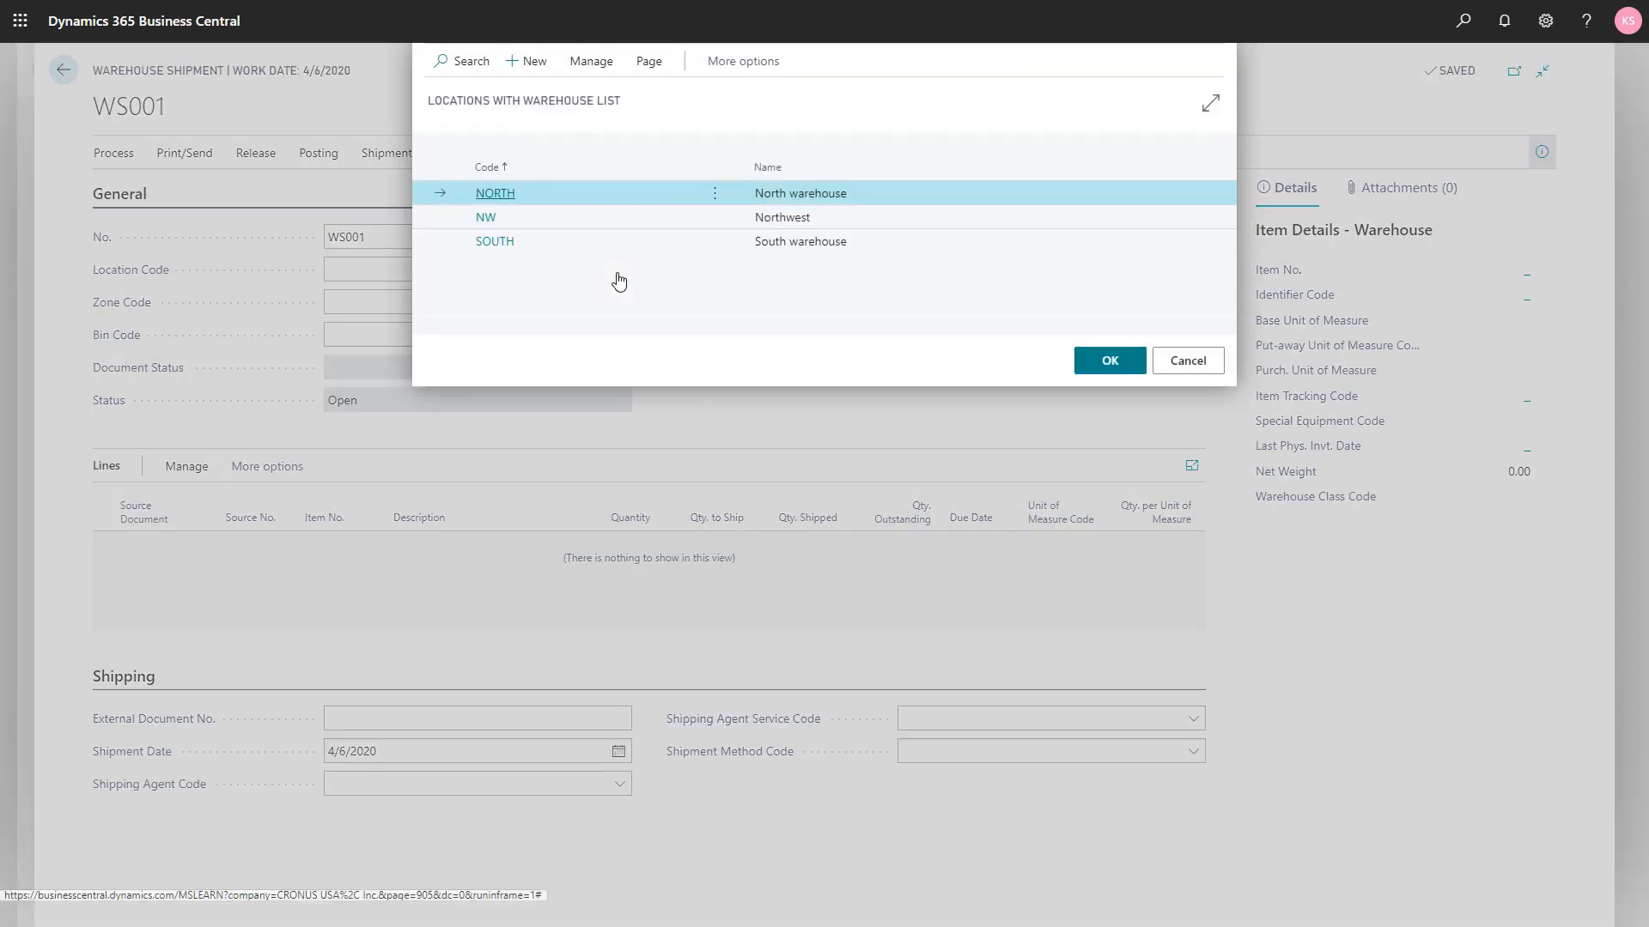
{"action": "left_click", "coordinate": [594, 247]}
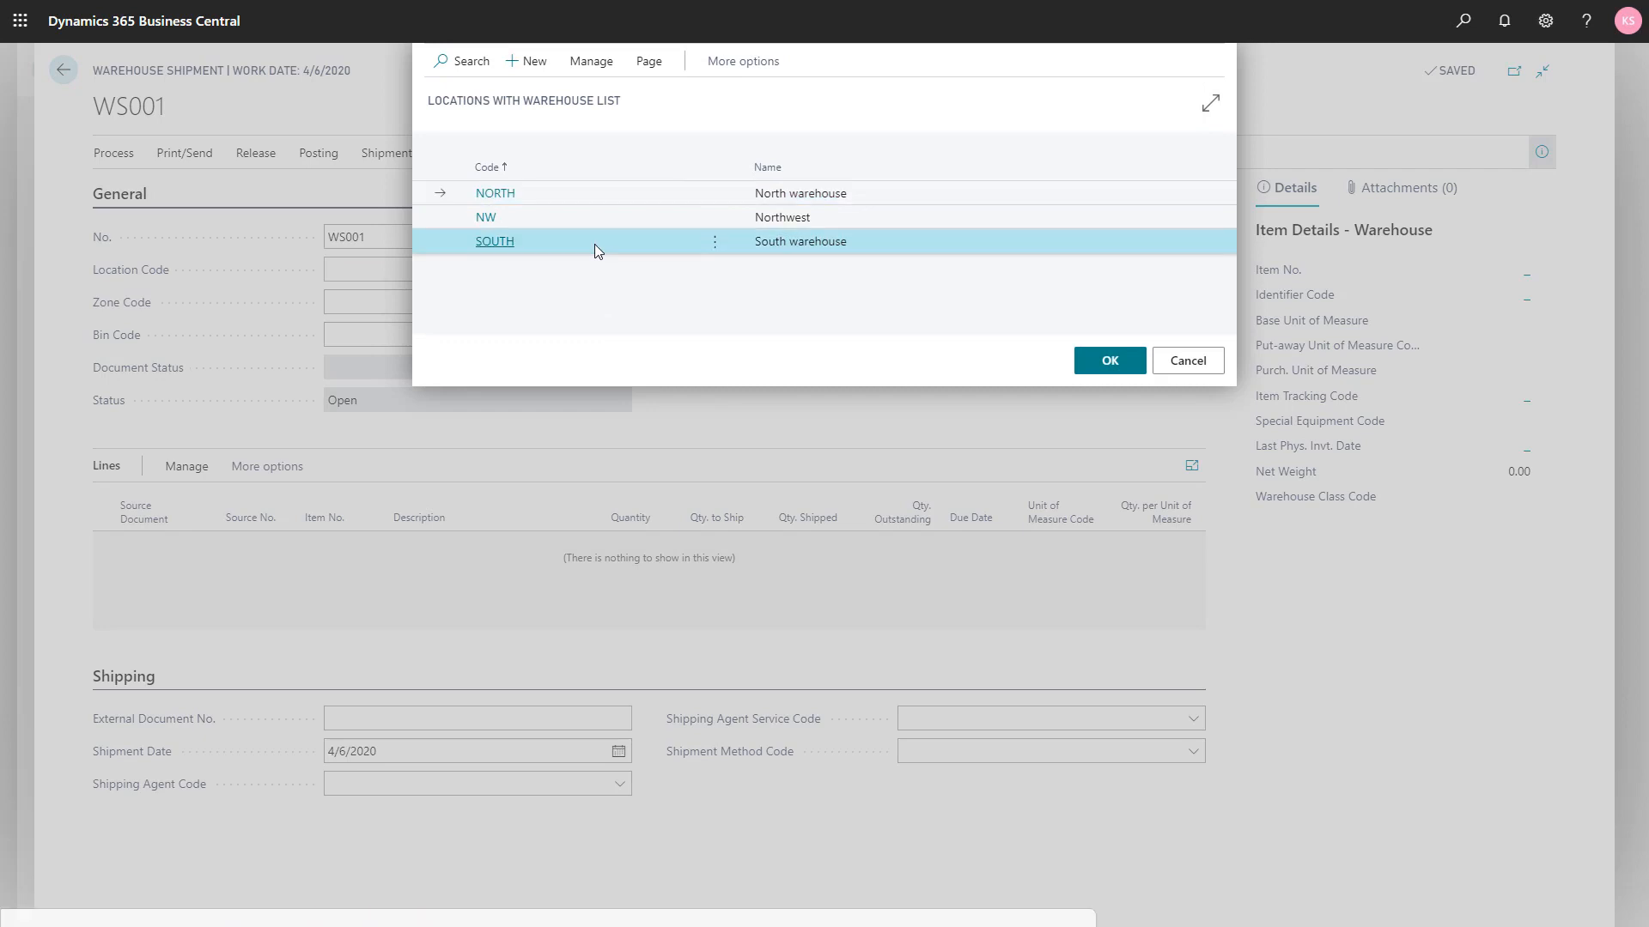
{"action": "left_click", "coordinate": [1109, 360]}
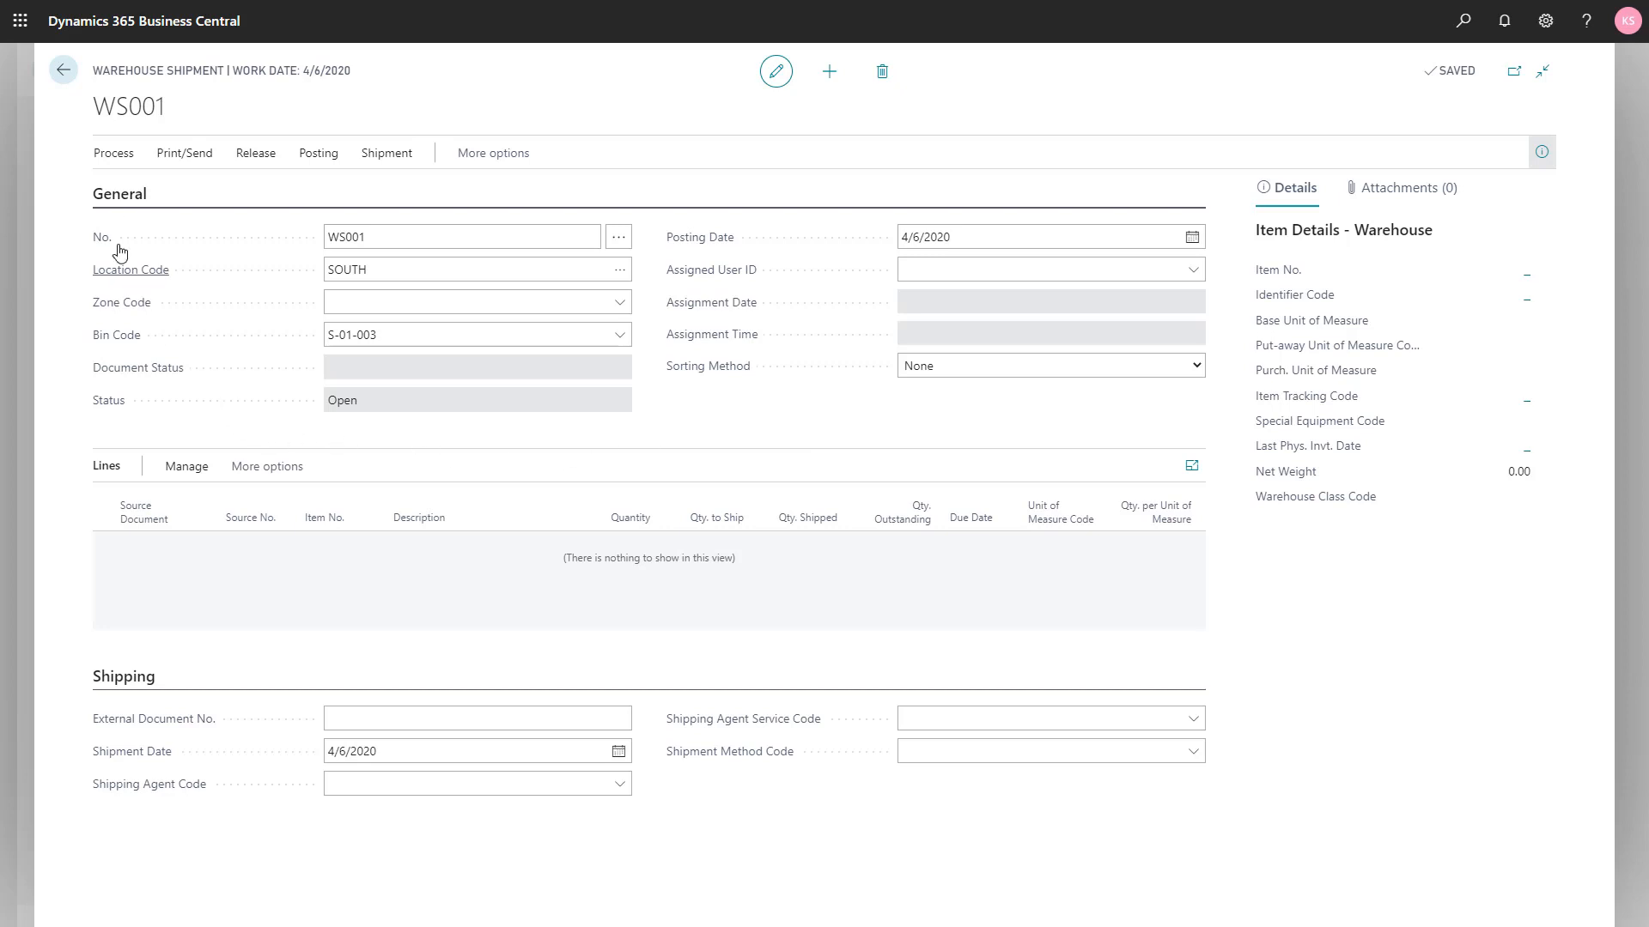
Step: Create an outbound source document filter for the shipment with code OWN LOG and description Own Logistics
{"action": "left_click", "coordinate": [112, 158]}
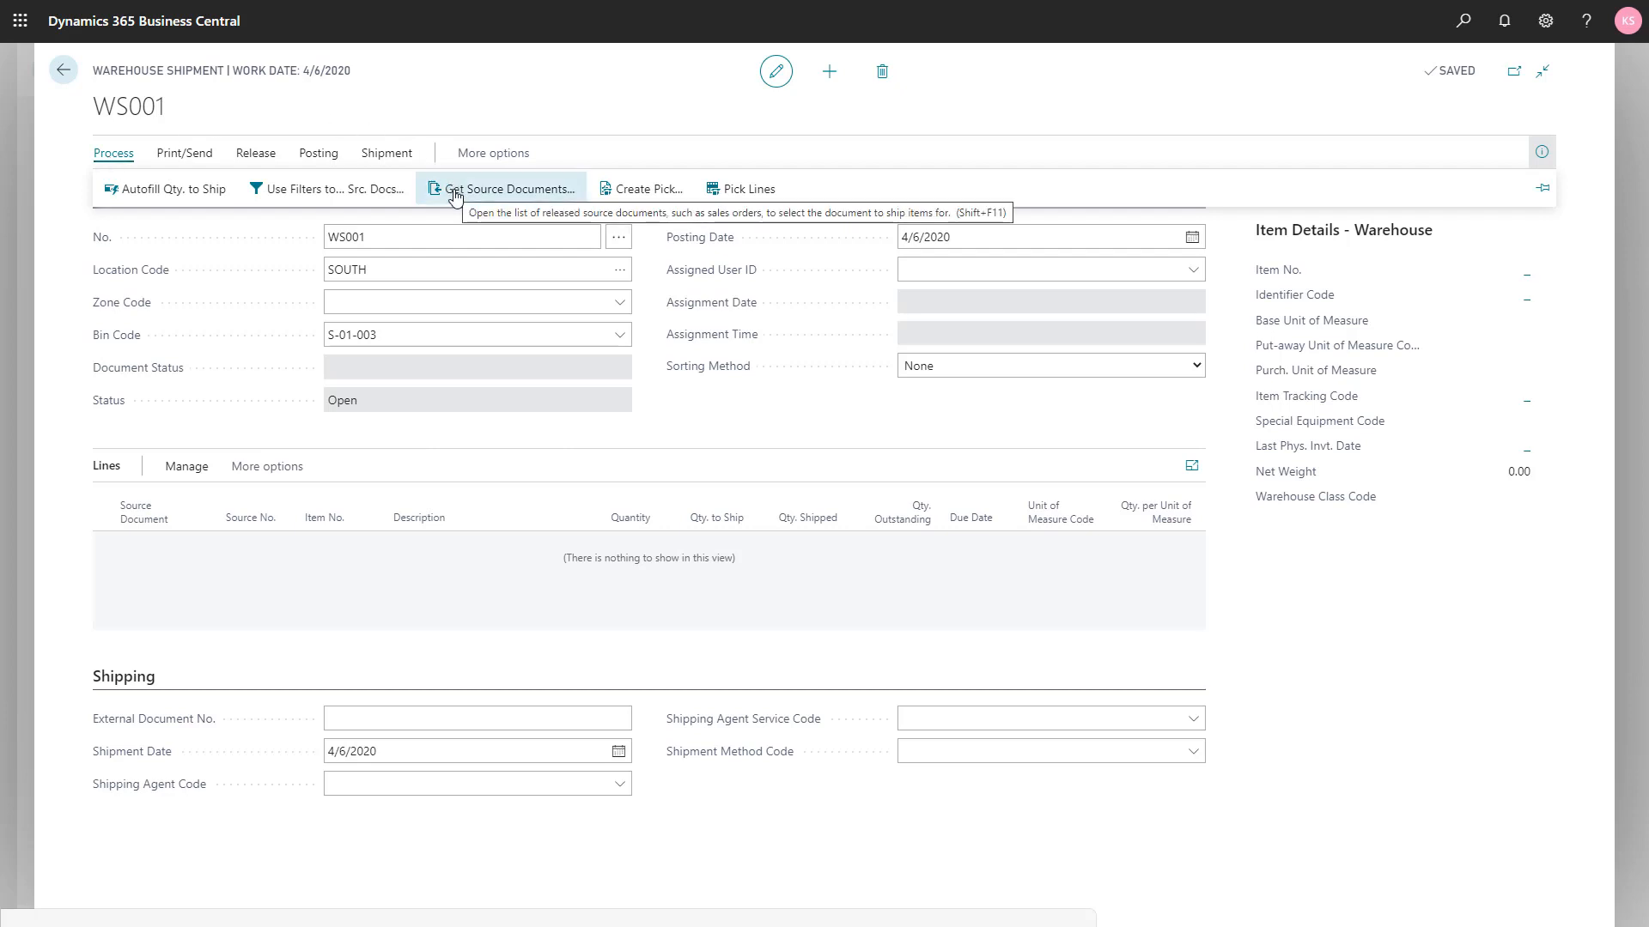
{"action": "left_click", "coordinate": [335, 190]}
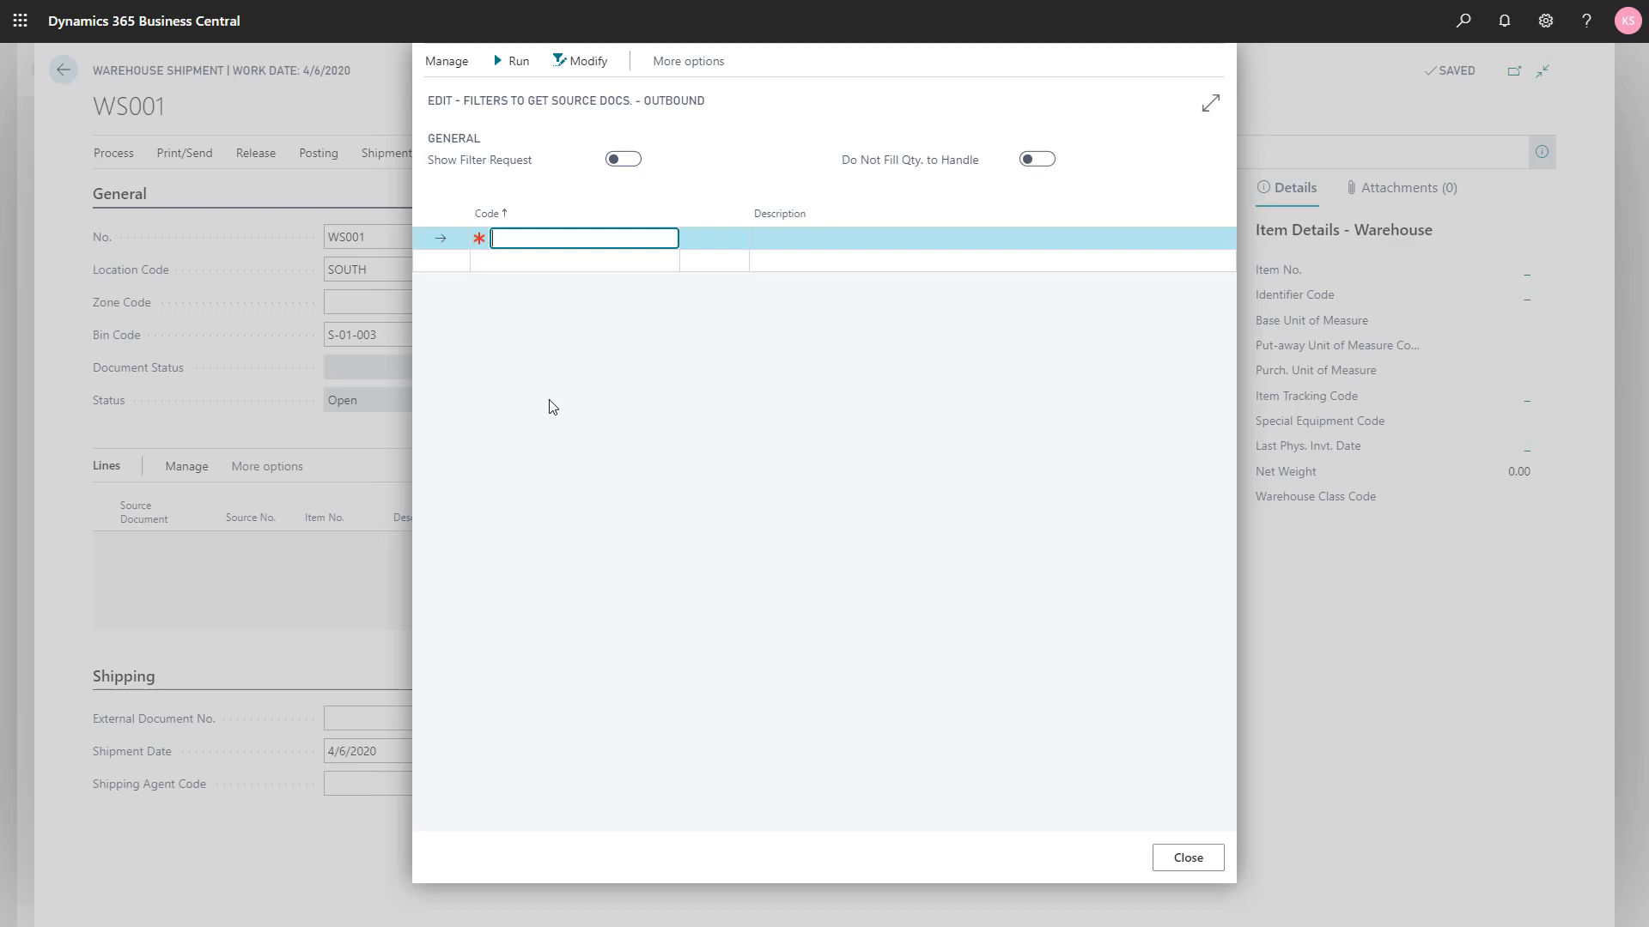
{"action": "type", "text": "own log"}
{"action": "key", "text": "Tab"}
{"action": "type", "text": "W"}
{"action": "key", "text": "BackSpace"}
{"action": "type", "text": "O"}
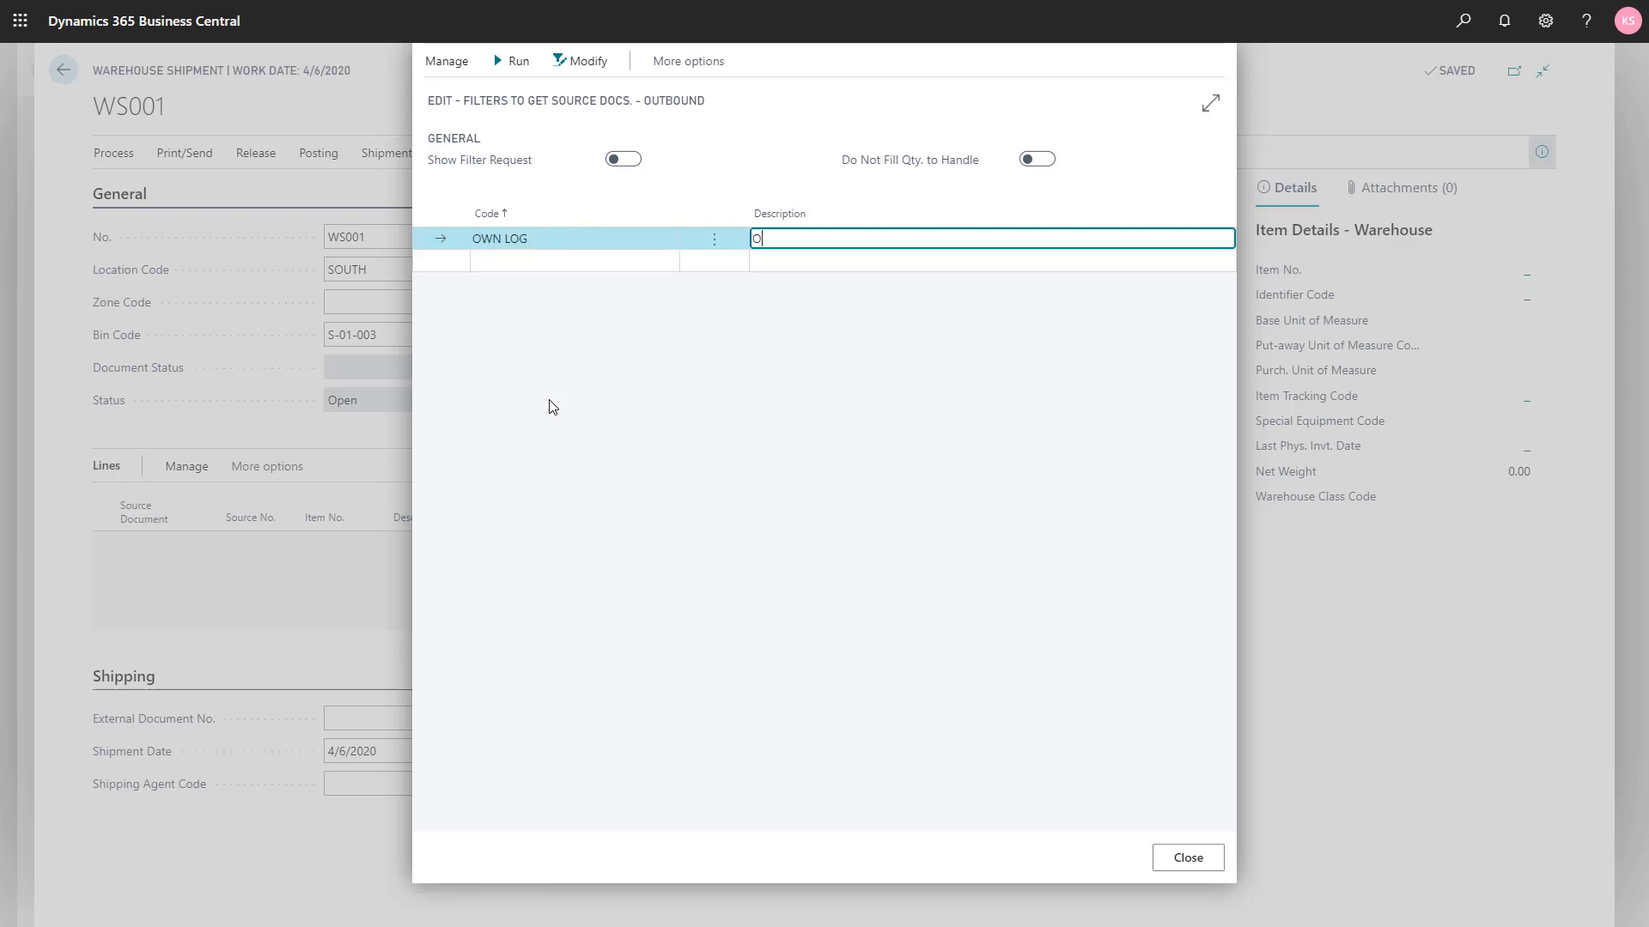
{"action": "type", "text": "wn Logistics"}
{"action": "key", "text": "shift+Tab"}
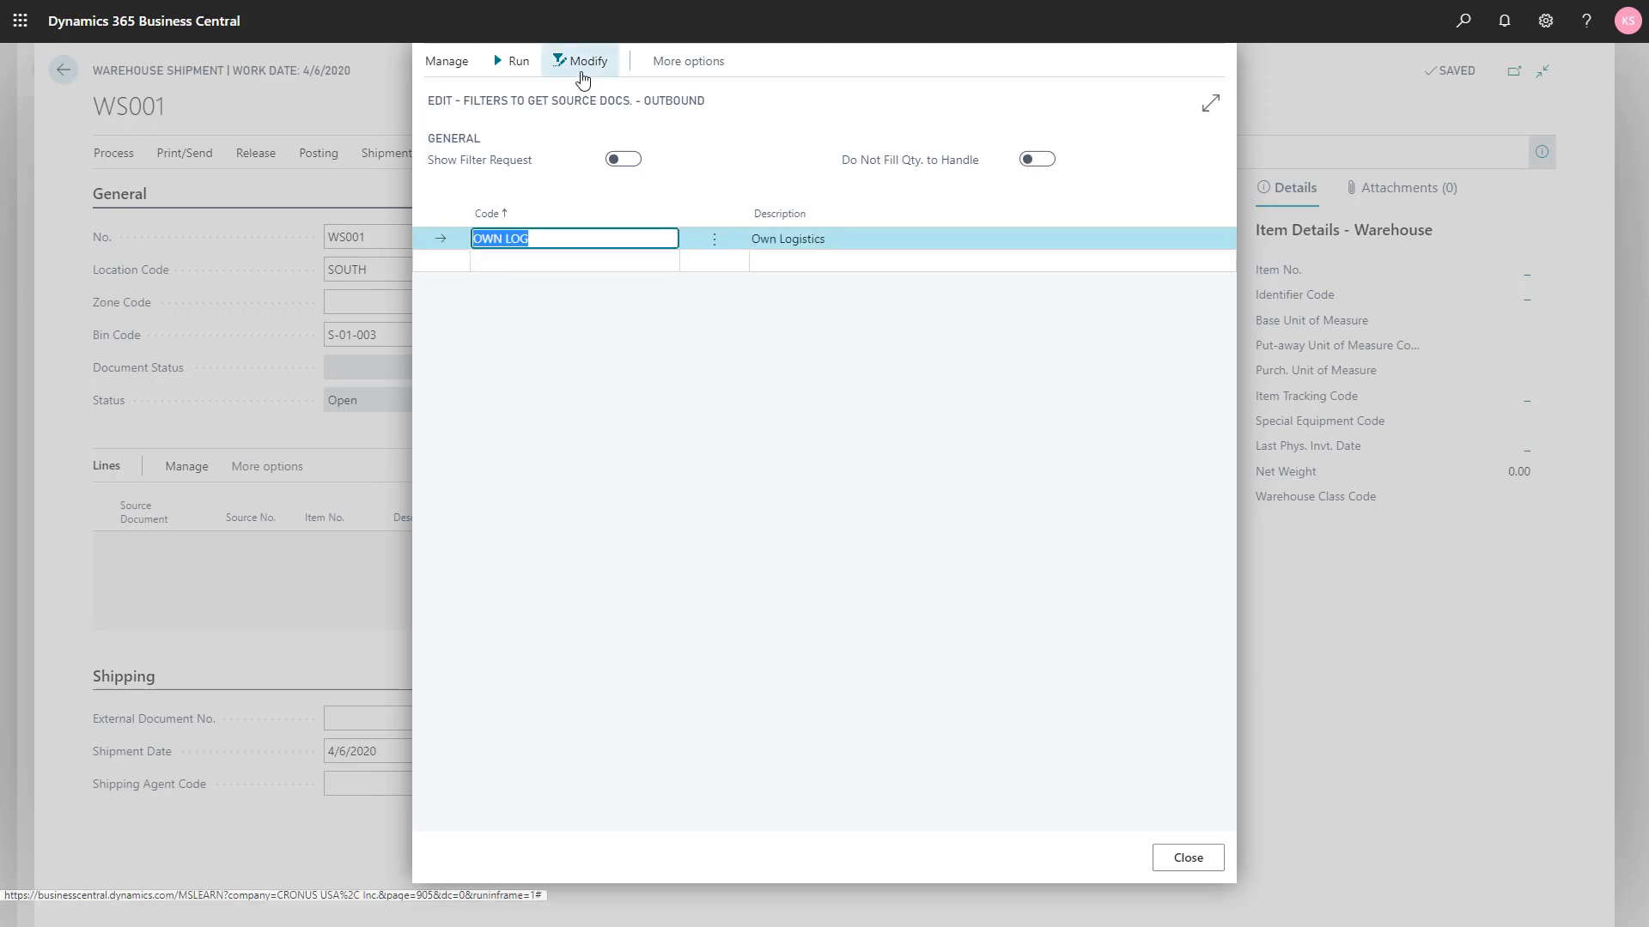
Step: Set the OWN LOG filter's shipping agent code to OWN LOG. and run it to get the source documents
{"action": "left_click", "coordinate": [580, 77]}
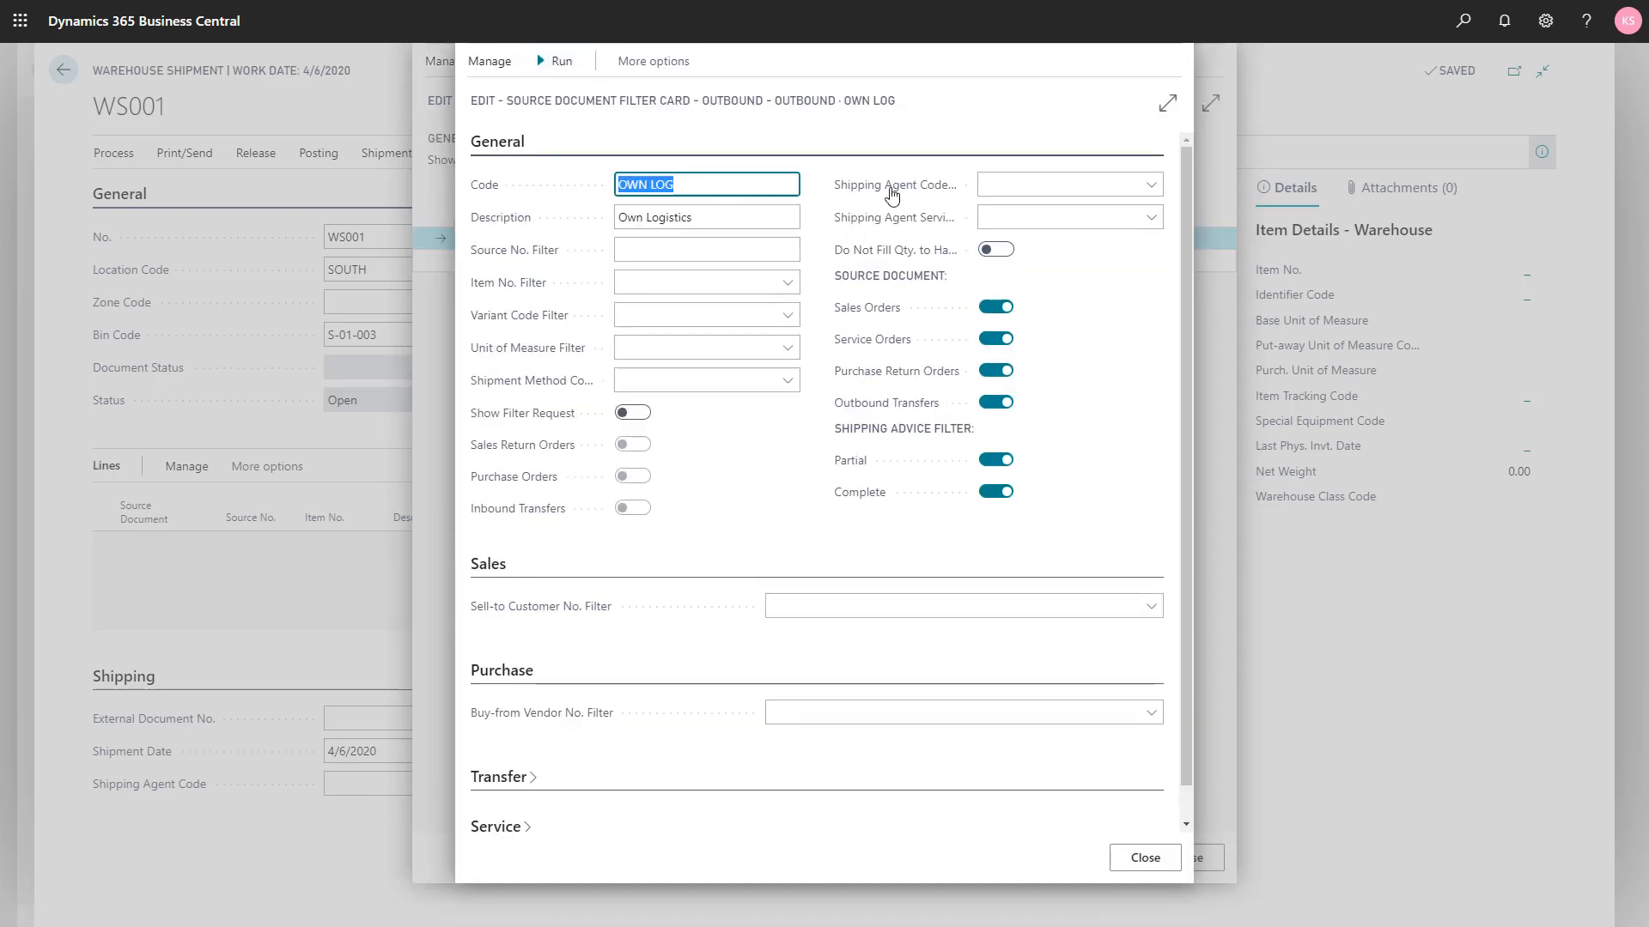
{"action": "left_click", "coordinate": [1007, 187]}
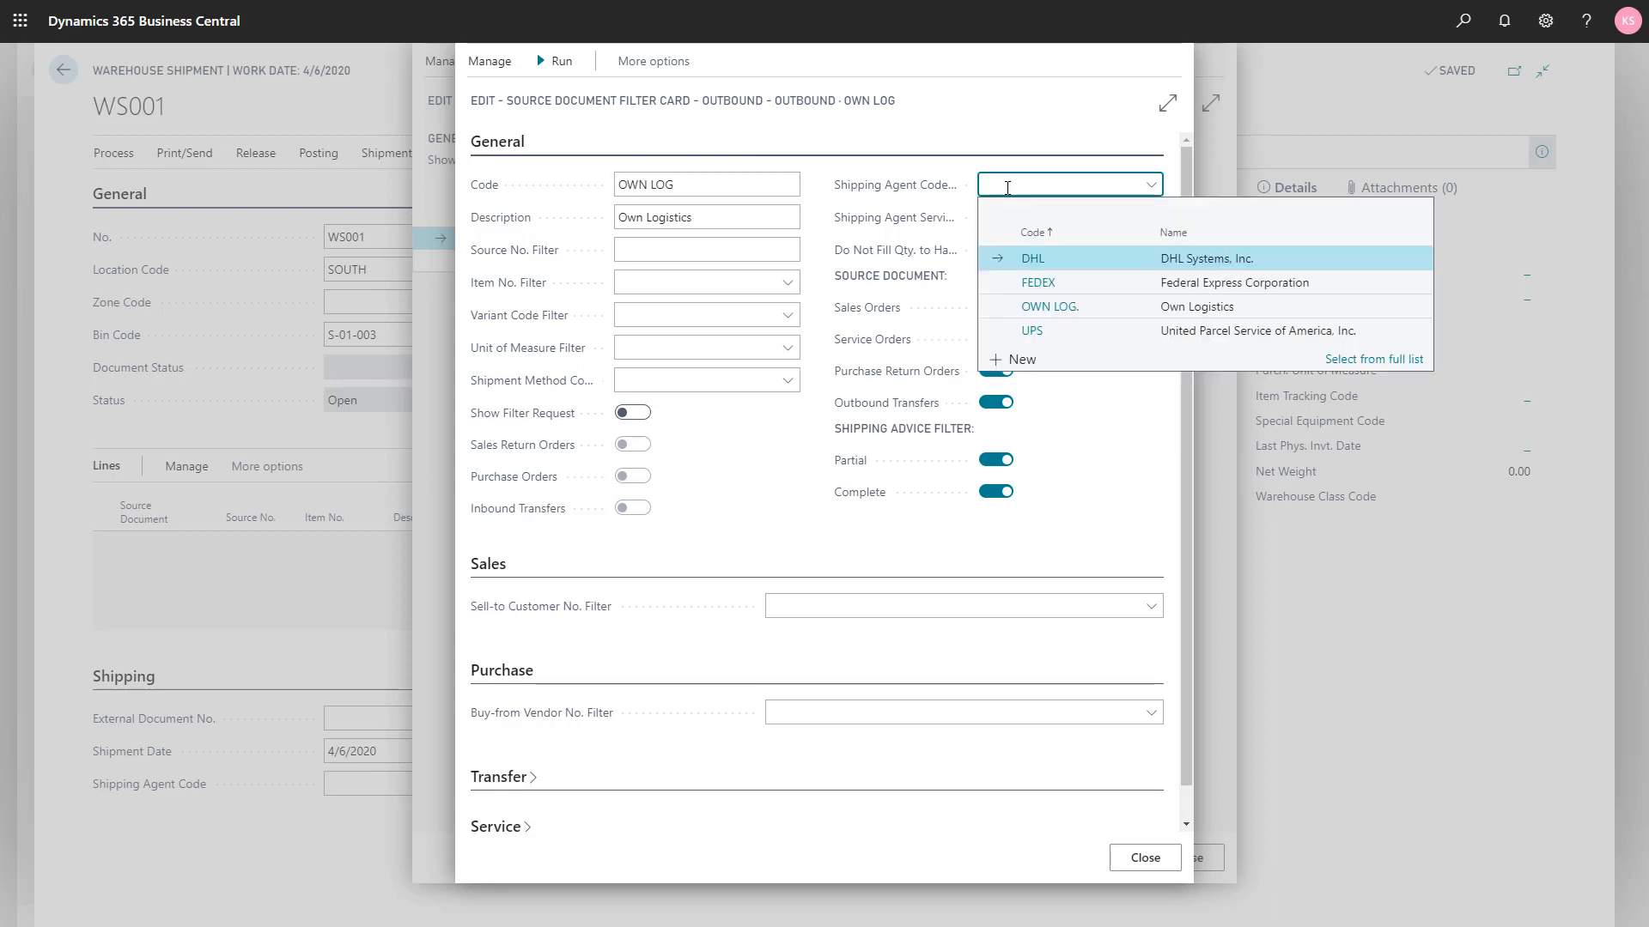
{"action": "left_click", "coordinate": [1122, 314]}
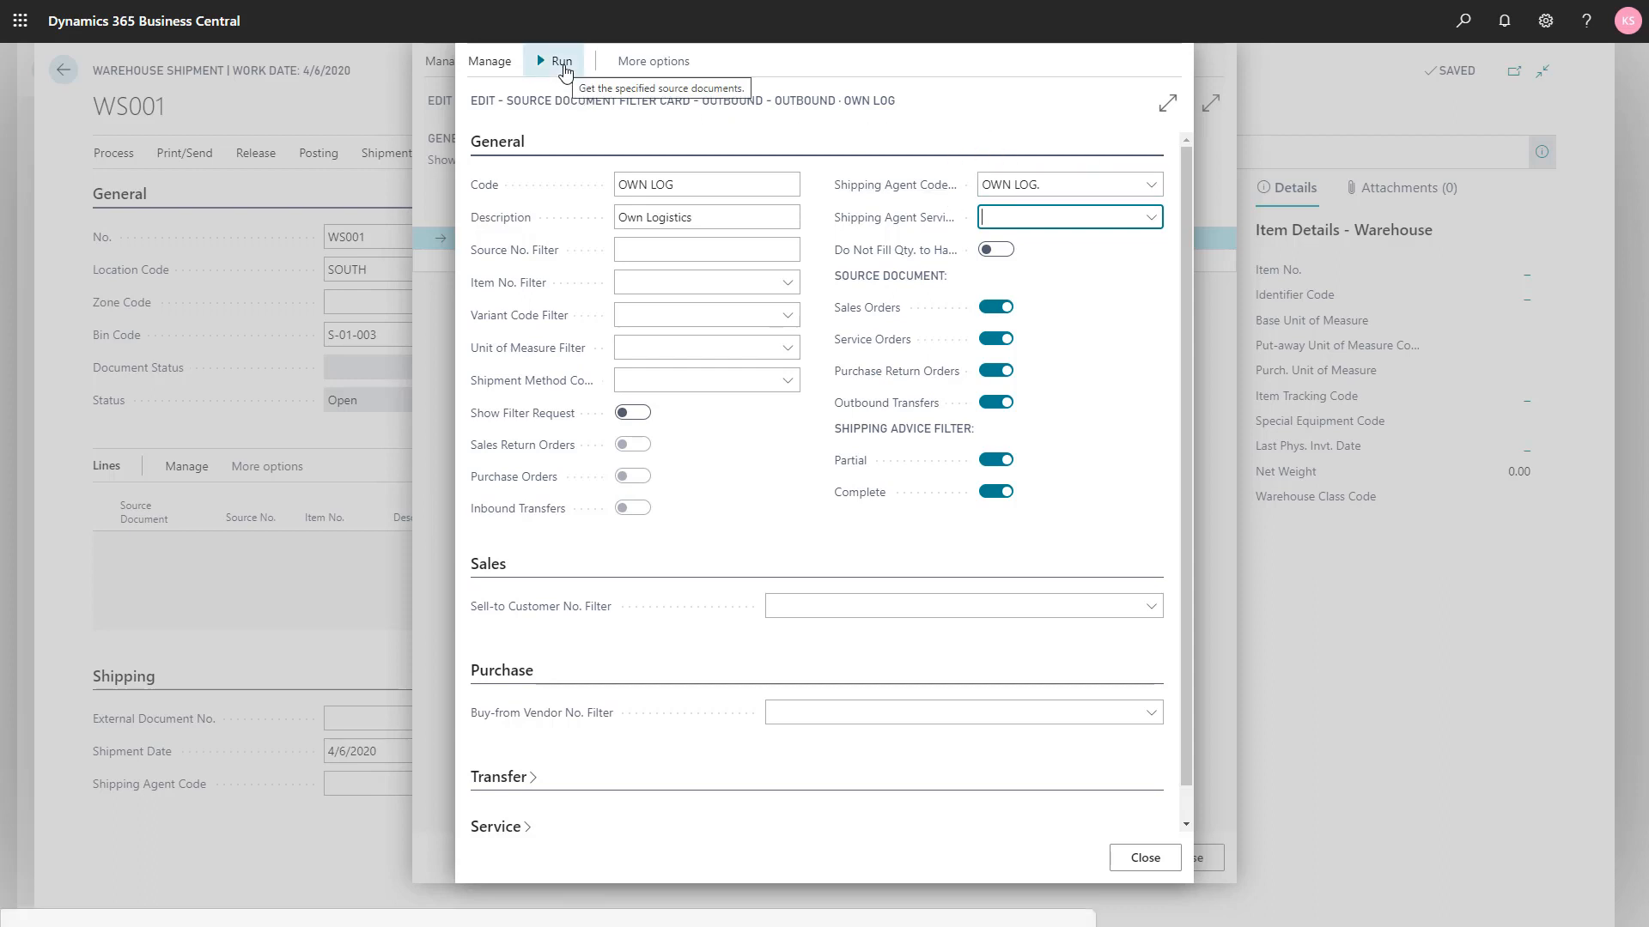
{"action": "left_click", "coordinate": [562, 65]}
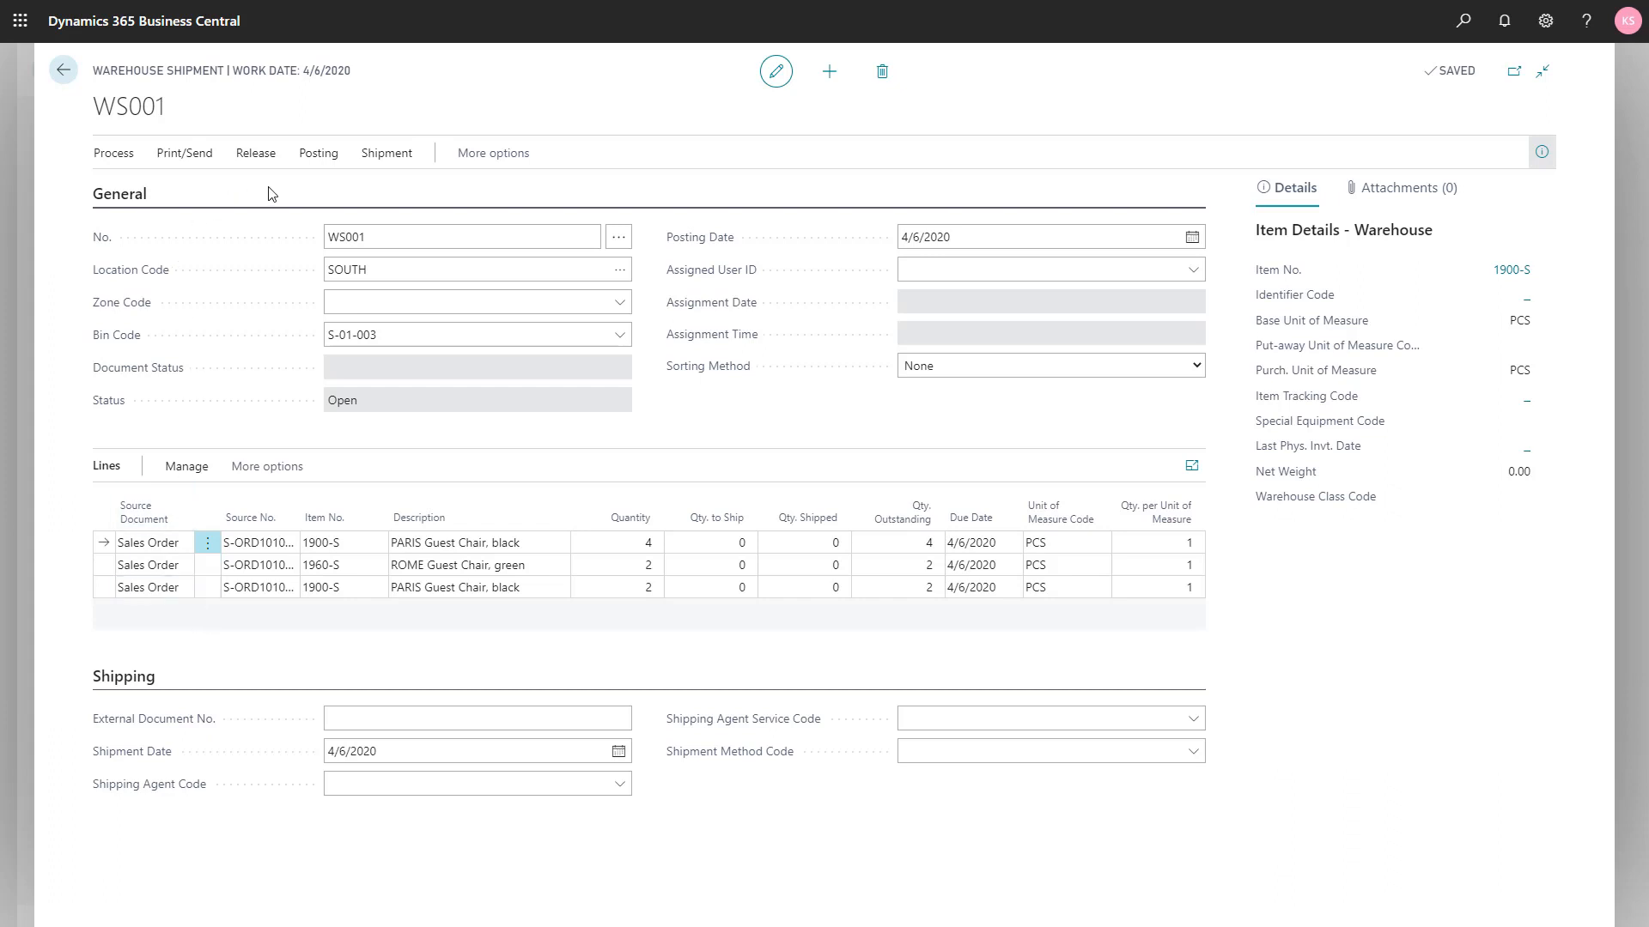
Step: Try to post the warehouse shipment with the Ship option
{"action": "left_click", "coordinate": [313, 163]}
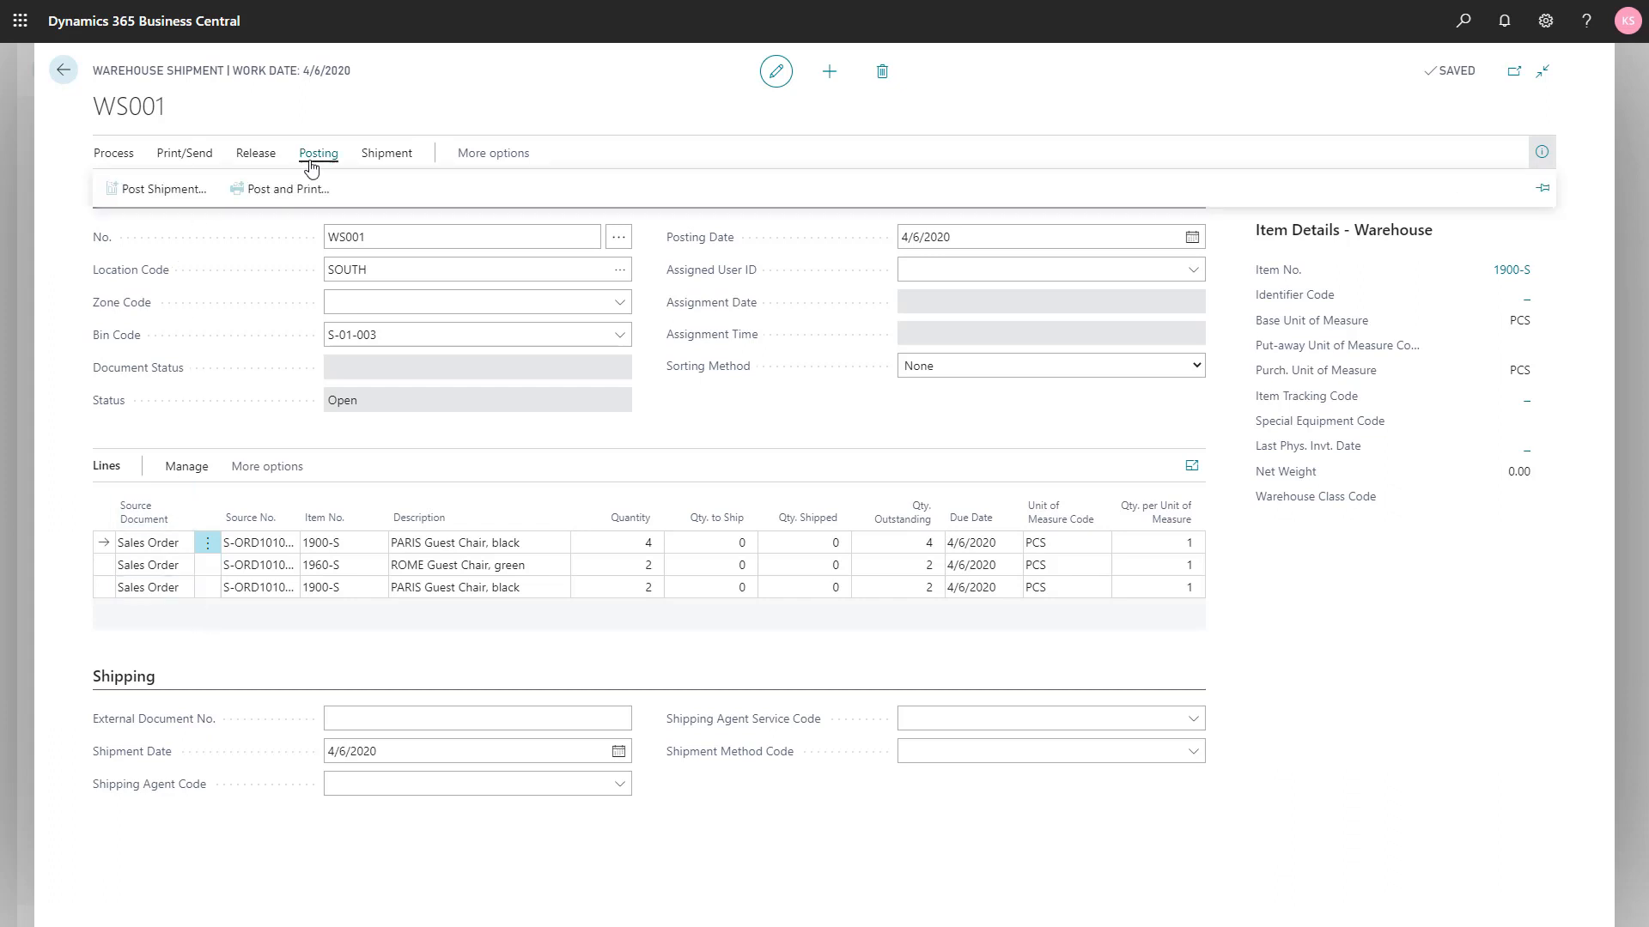
{"action": "left_click", "coordinate": [189, 193]}
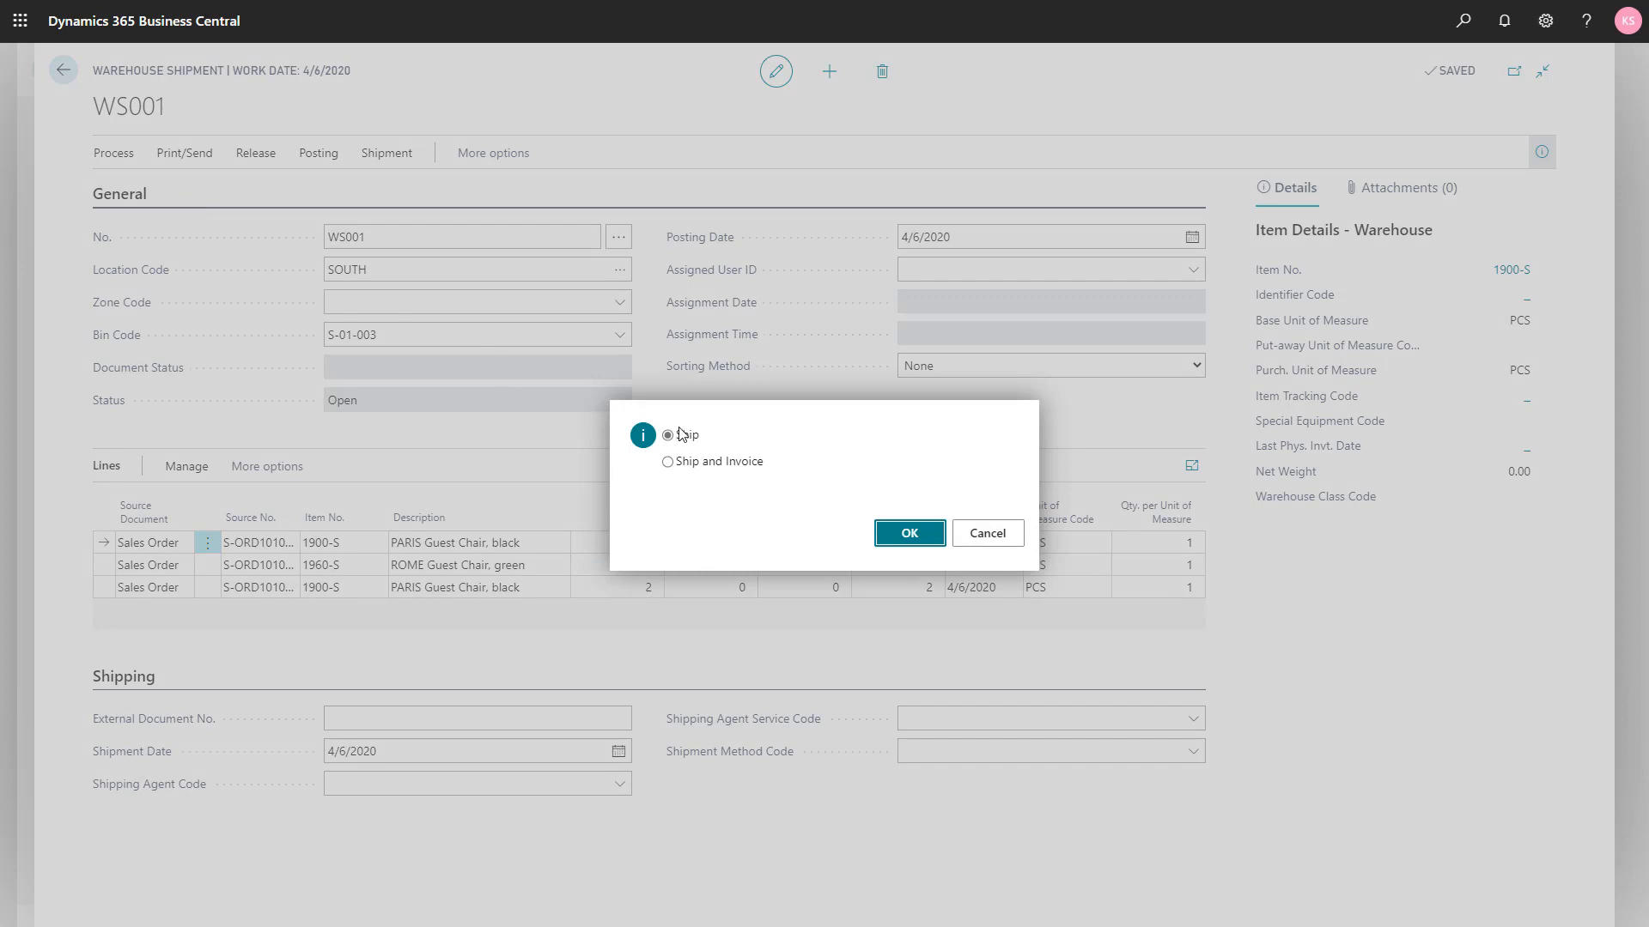
{"action": "left_click", "coordinate": [909, 534]}
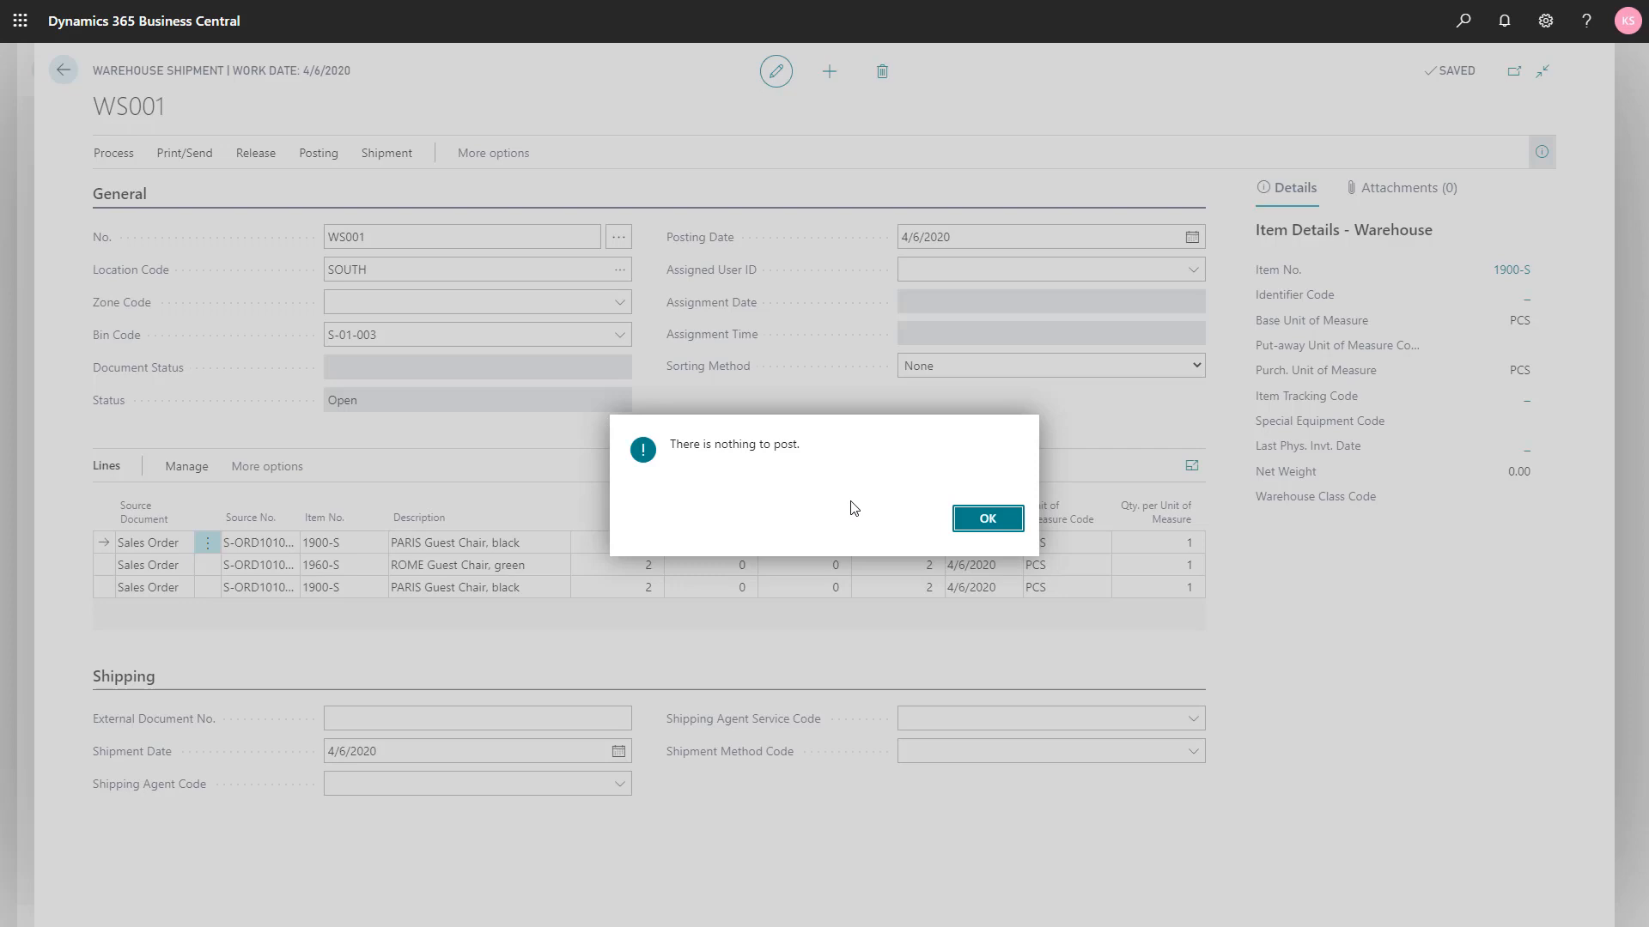
{"action": "left_click", "coordinate": [985, 519]}
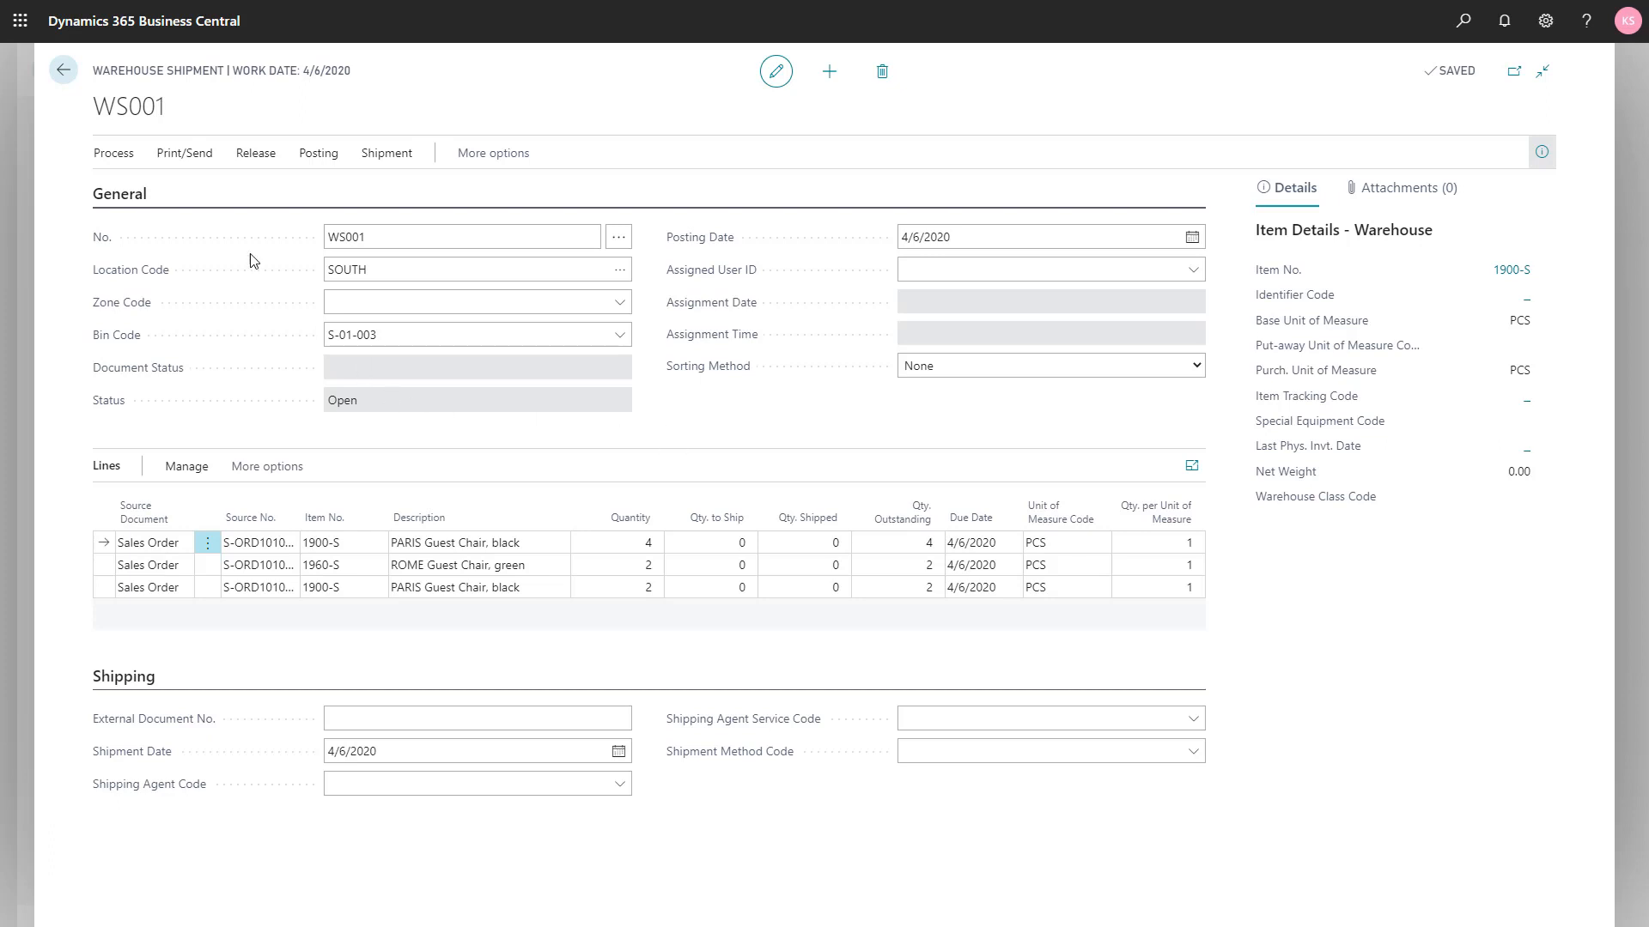
Step: Create a warehouse pick from the shipment with the default options
{"action": "left_click", "coordinate": [114, 156]}
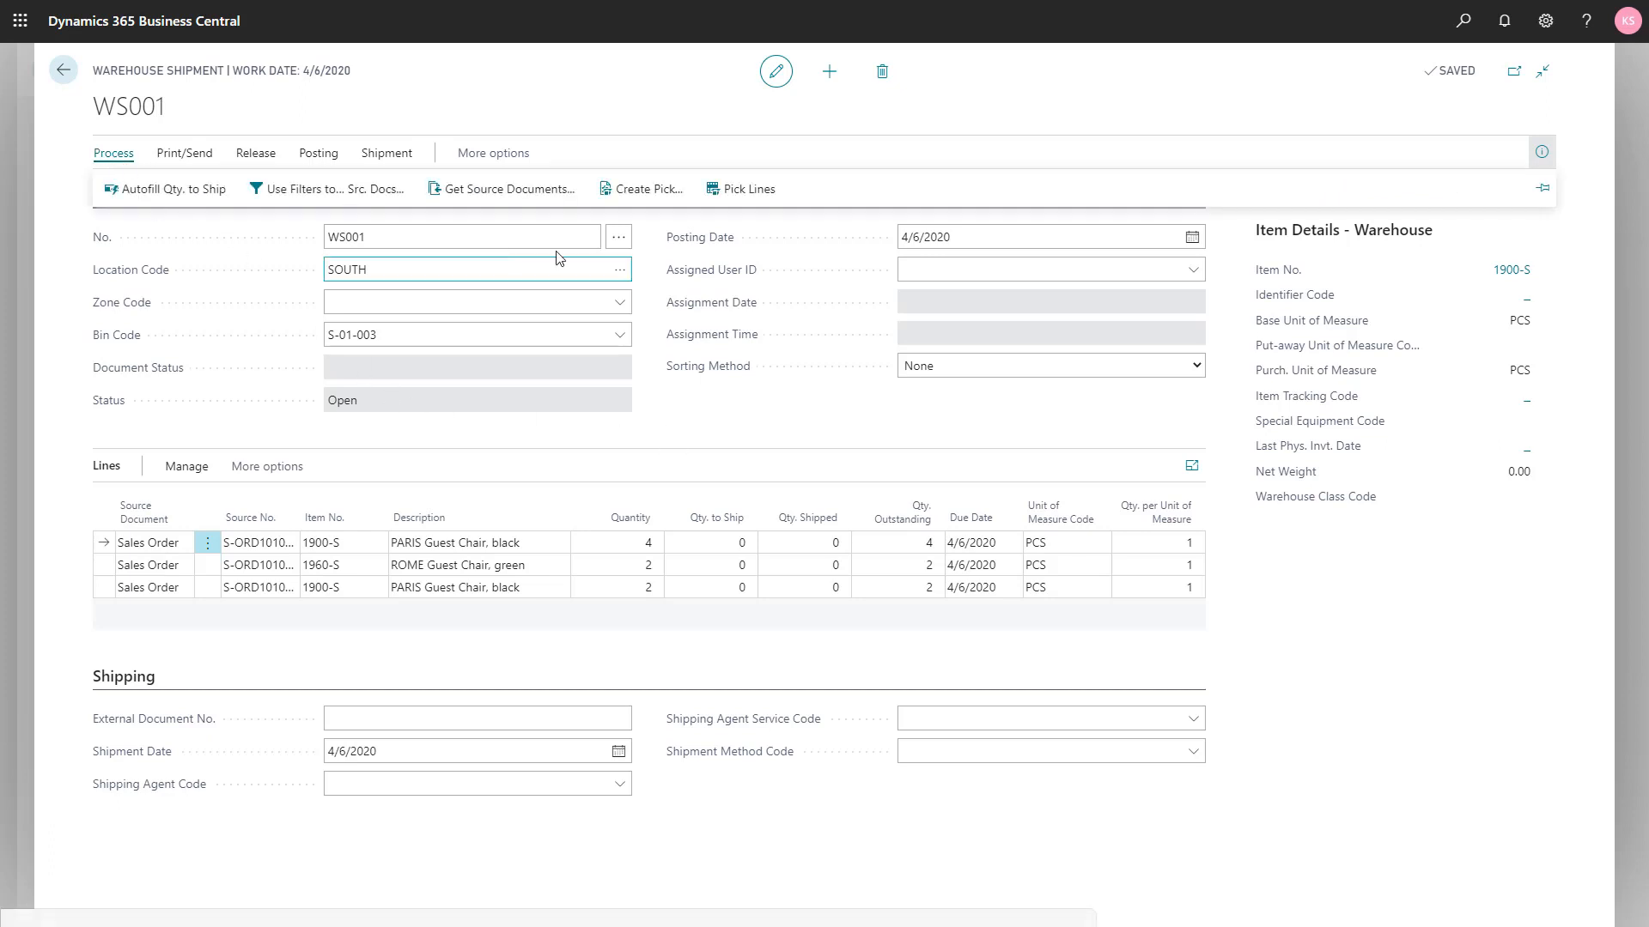
{"action": "left_click", "coordinate": [645, 191]}
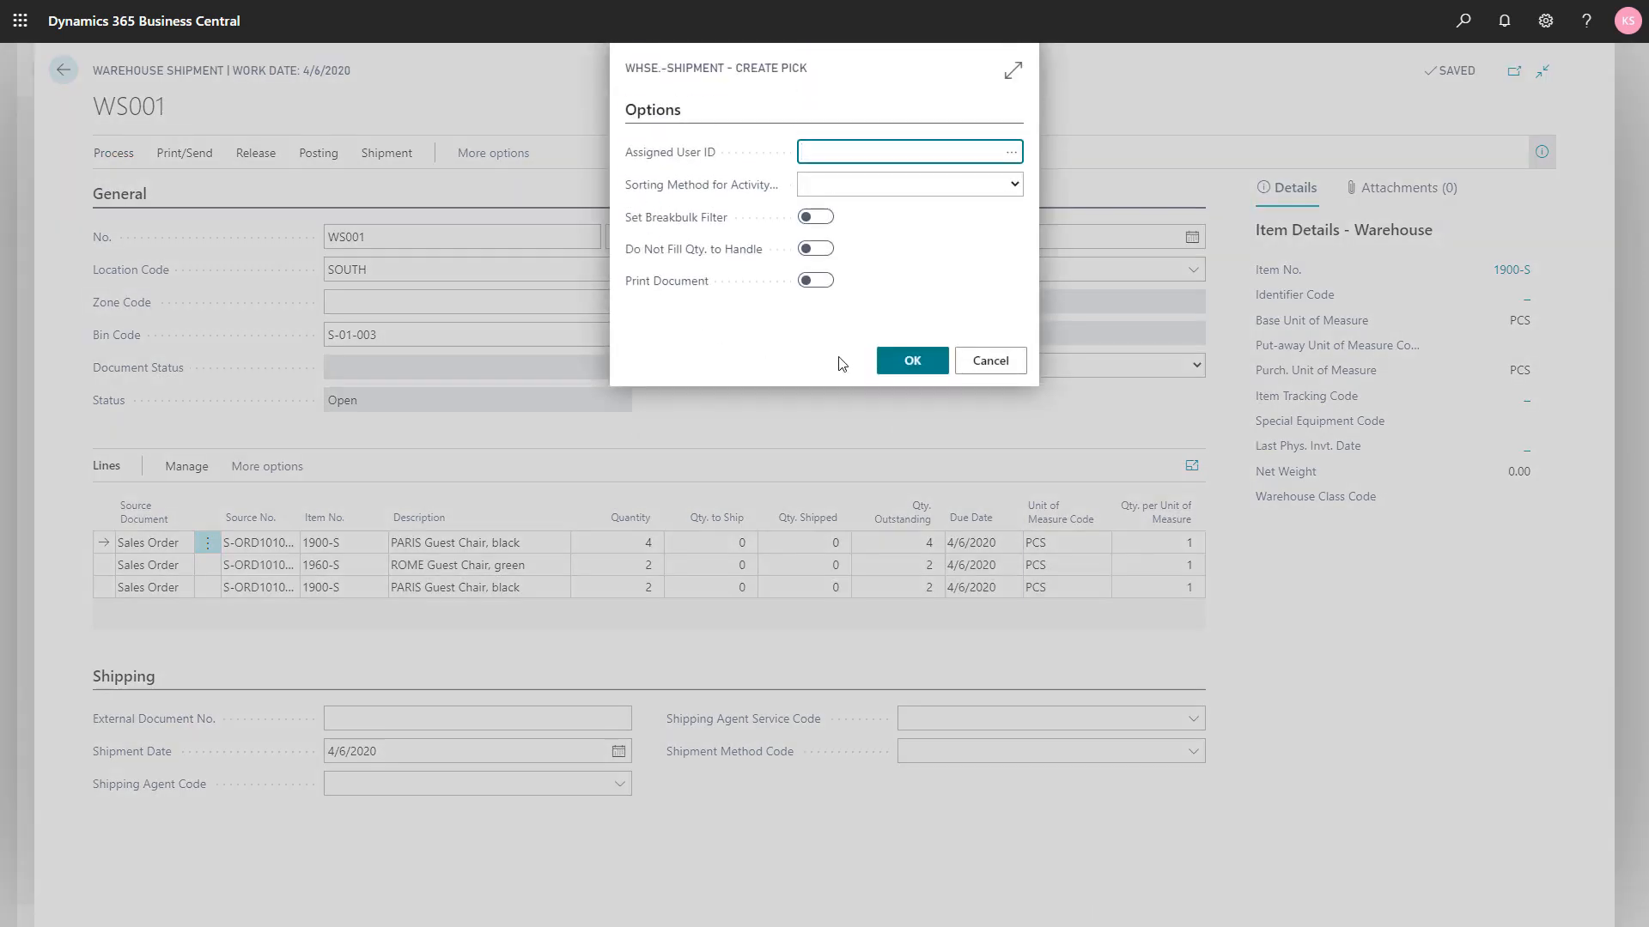
{"action": "left_click", "coordinate": [921, 364]}
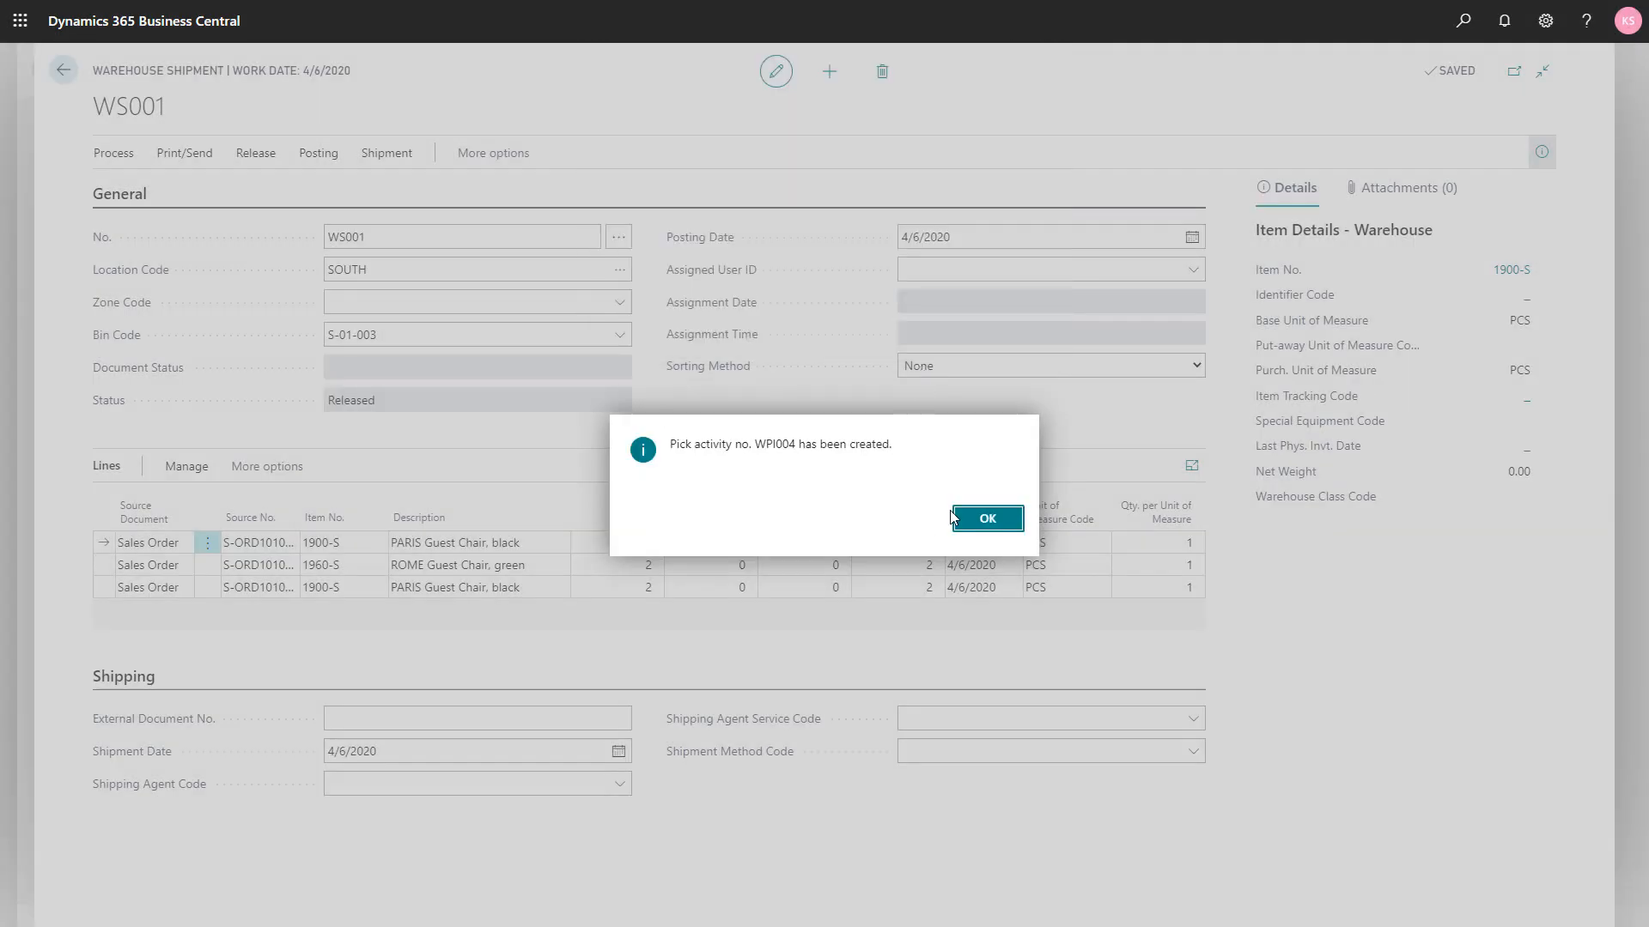
{"action": "left_click", "coordinate": [986, 526]}
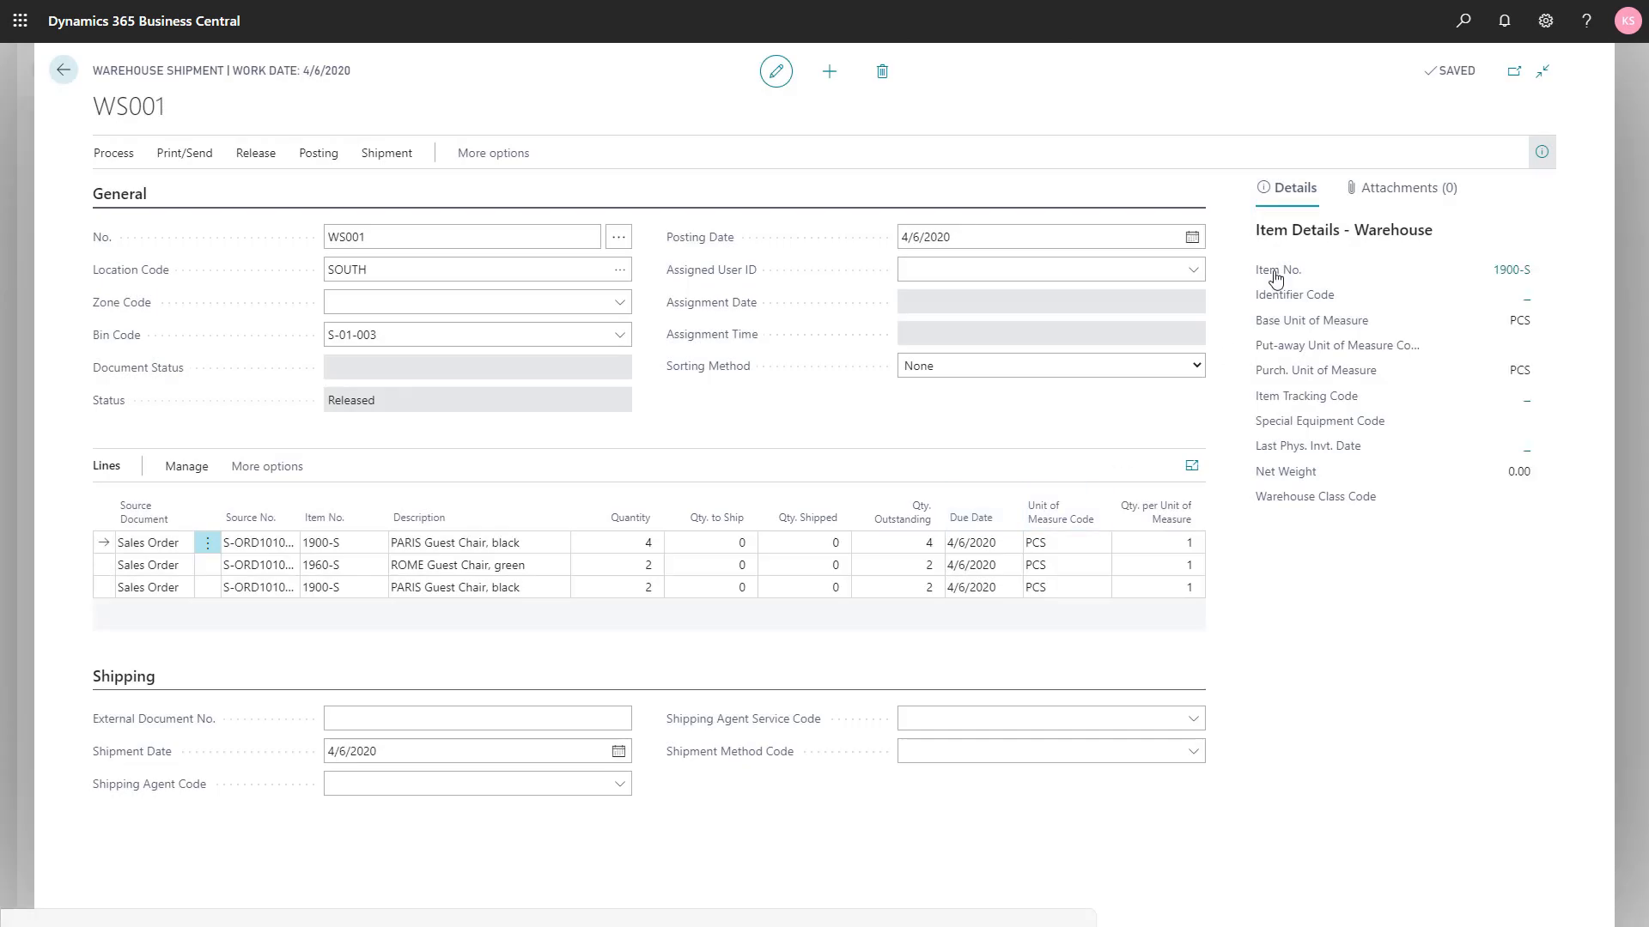
Step: Find the Warehouse Picks list and open the pick WPI004 for location SOUTH
{"action": "key", "text": "alt+q"}
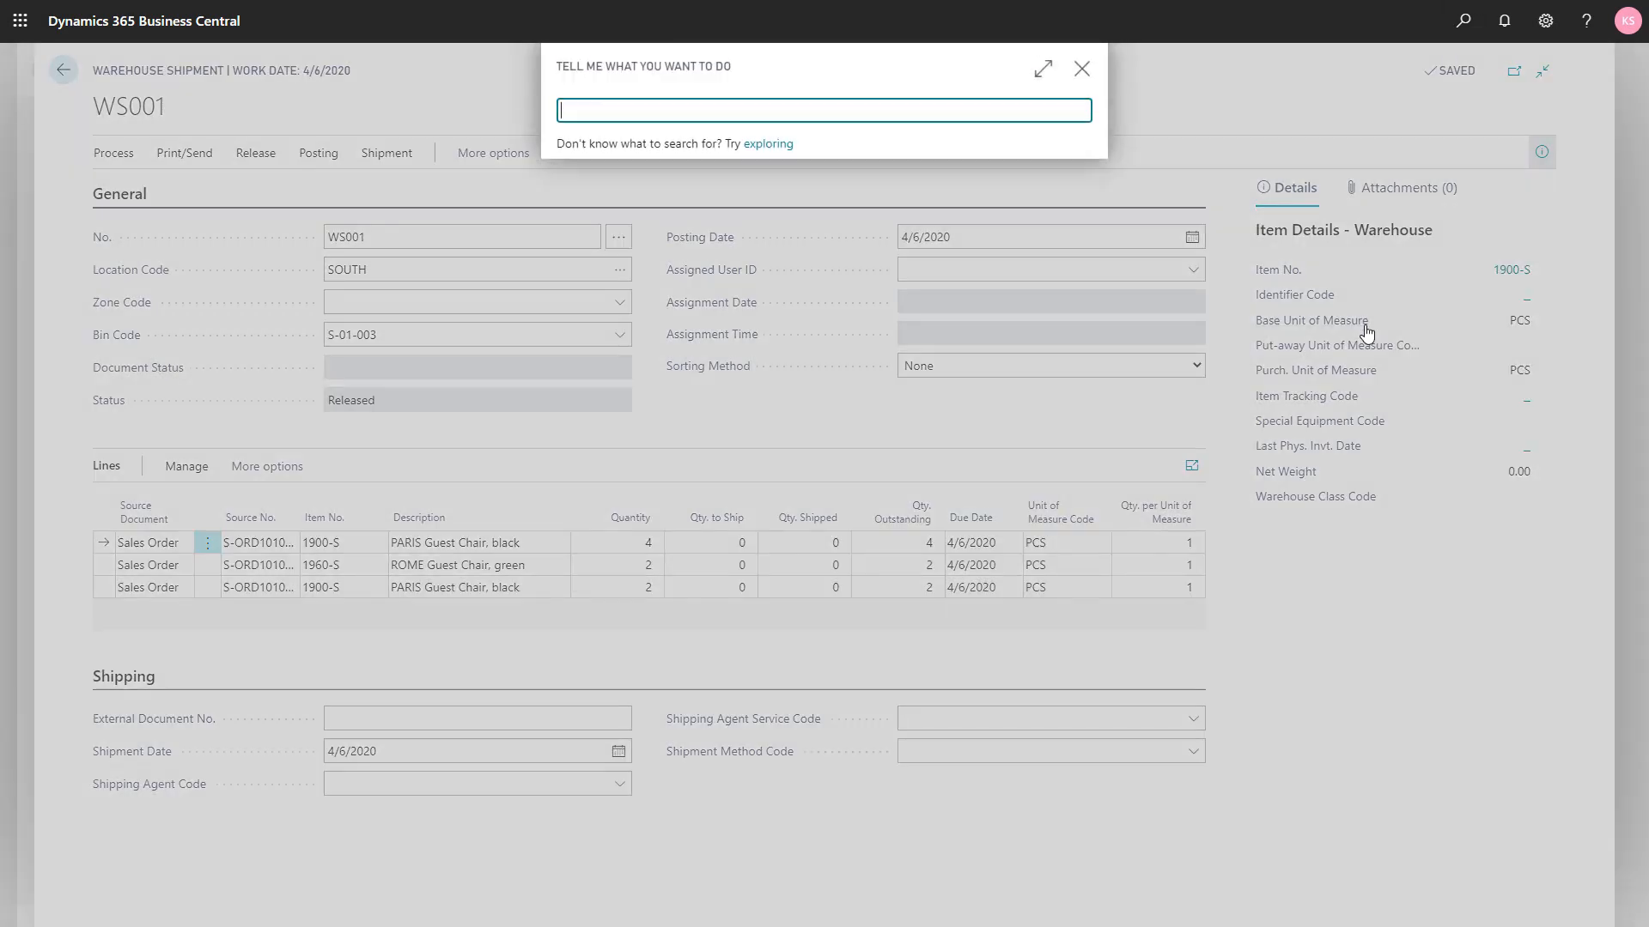
{"action": "type", "text": "wa"}
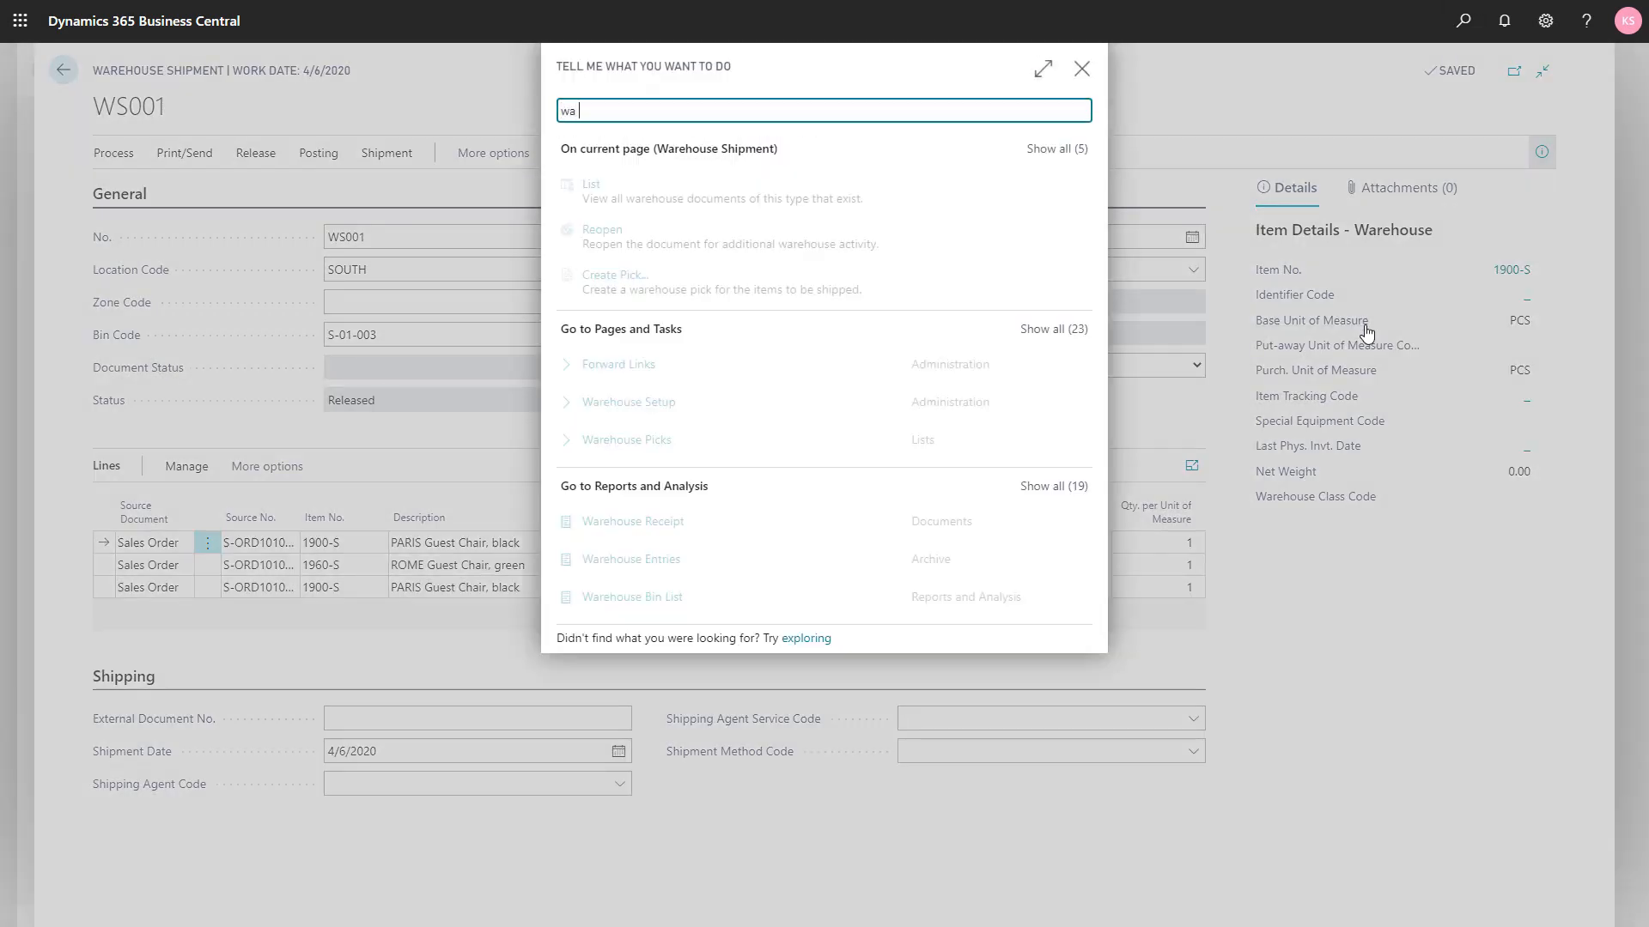
{"action": "type", "text": " p"}
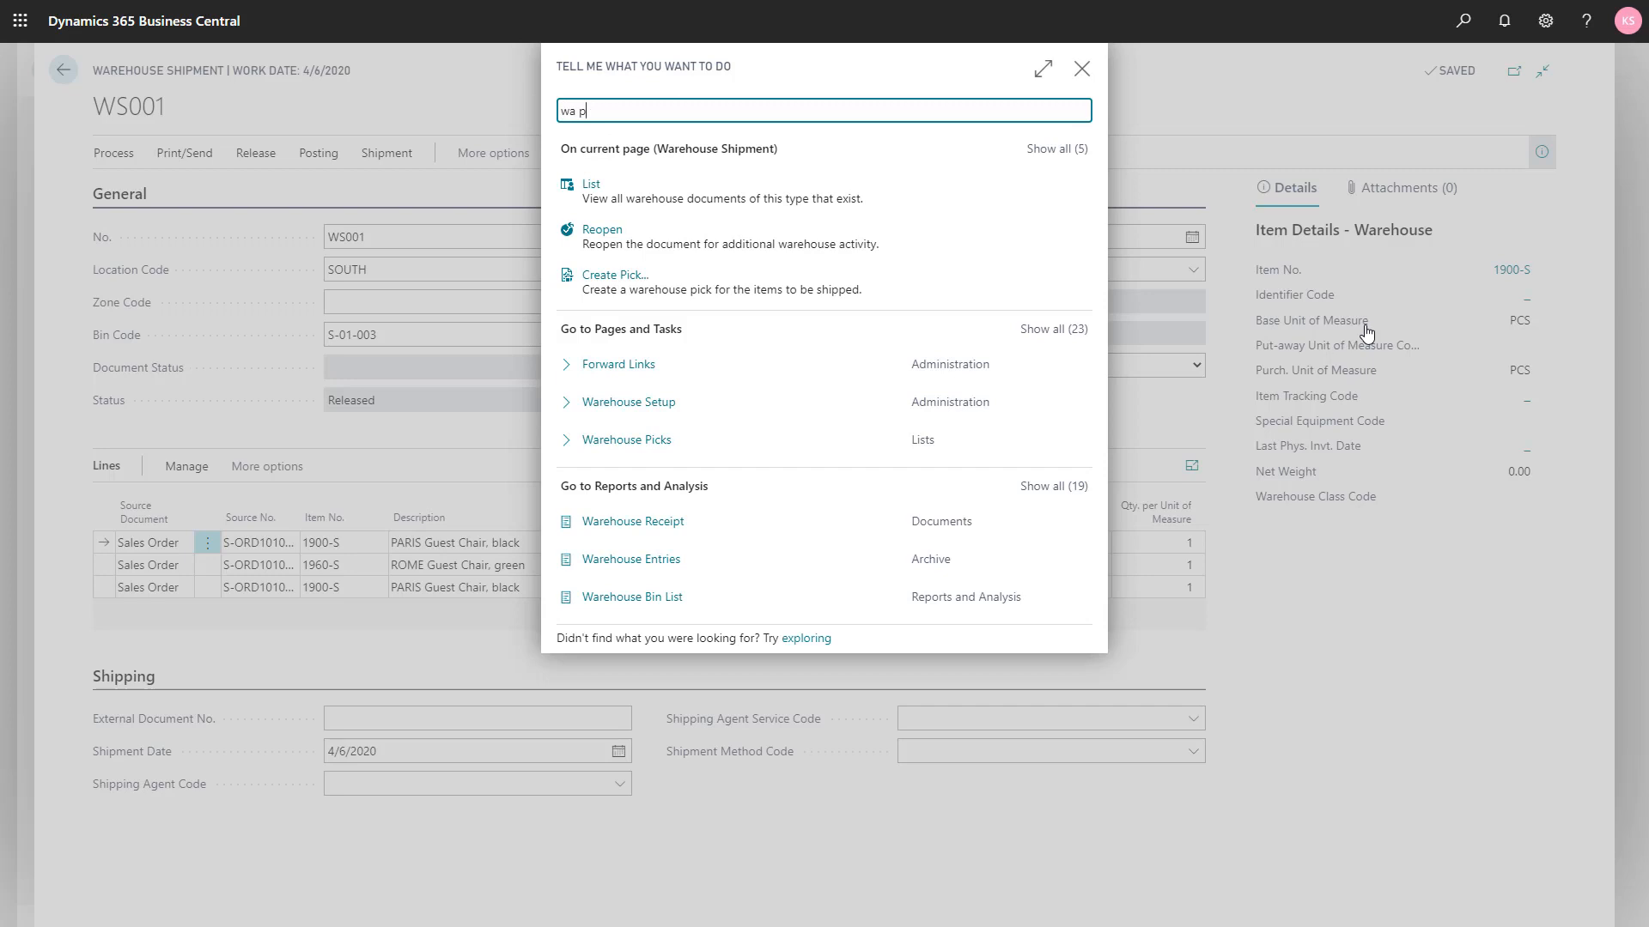
{"action": "type", "text": "ic"}
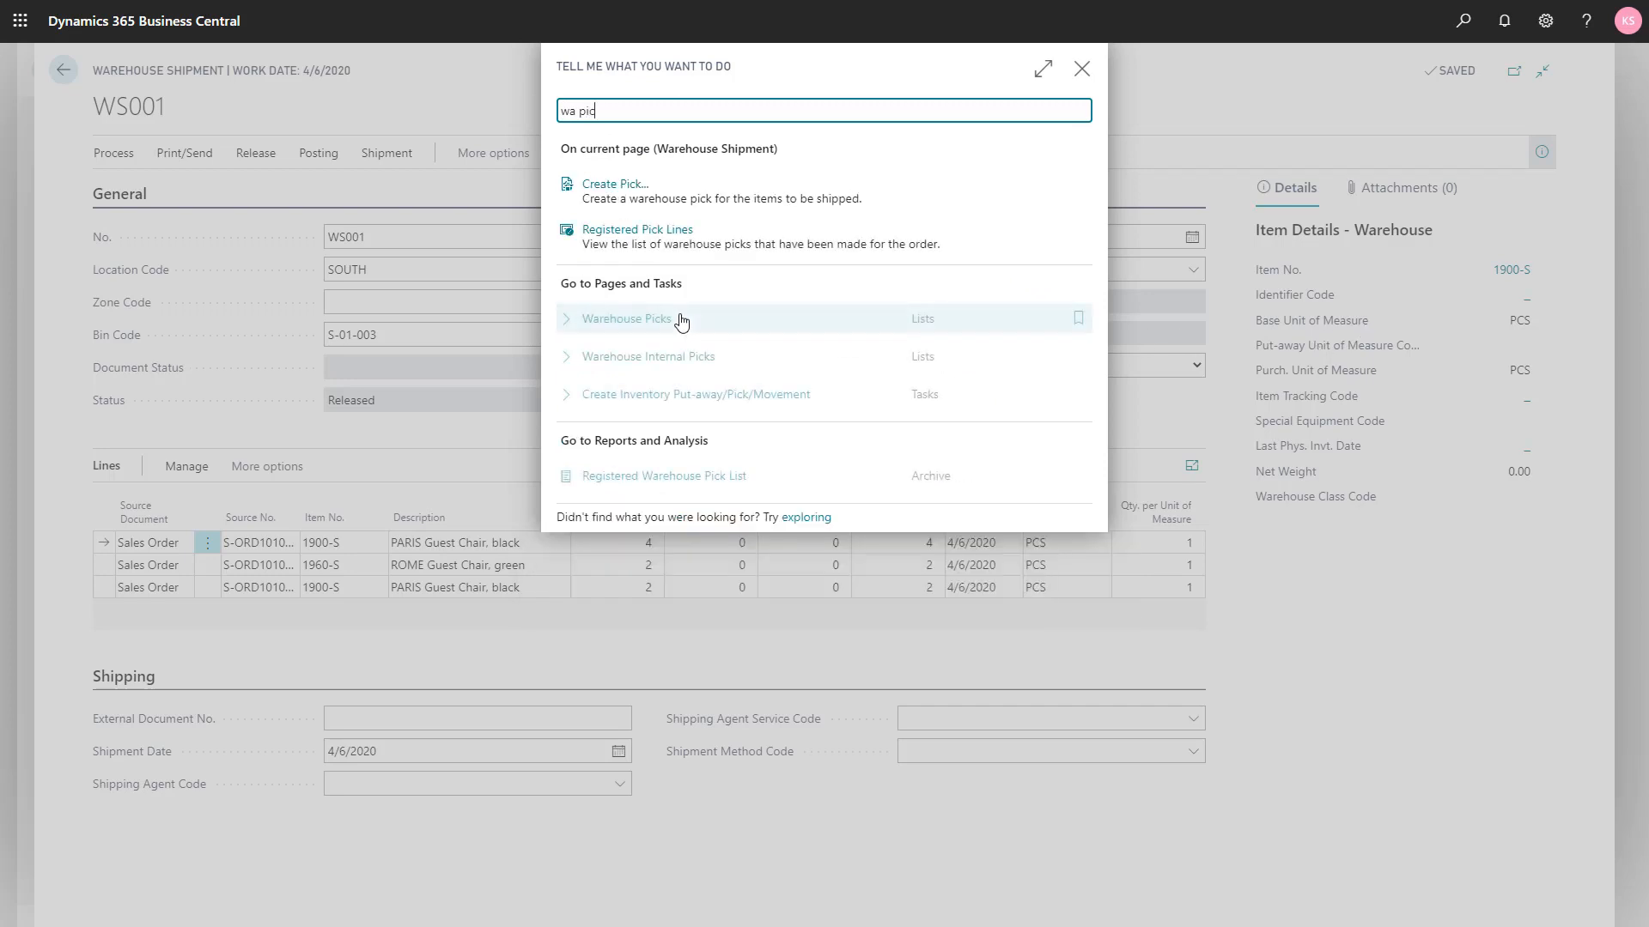
{"action": "left_click", "coordinate": [643, 322]}
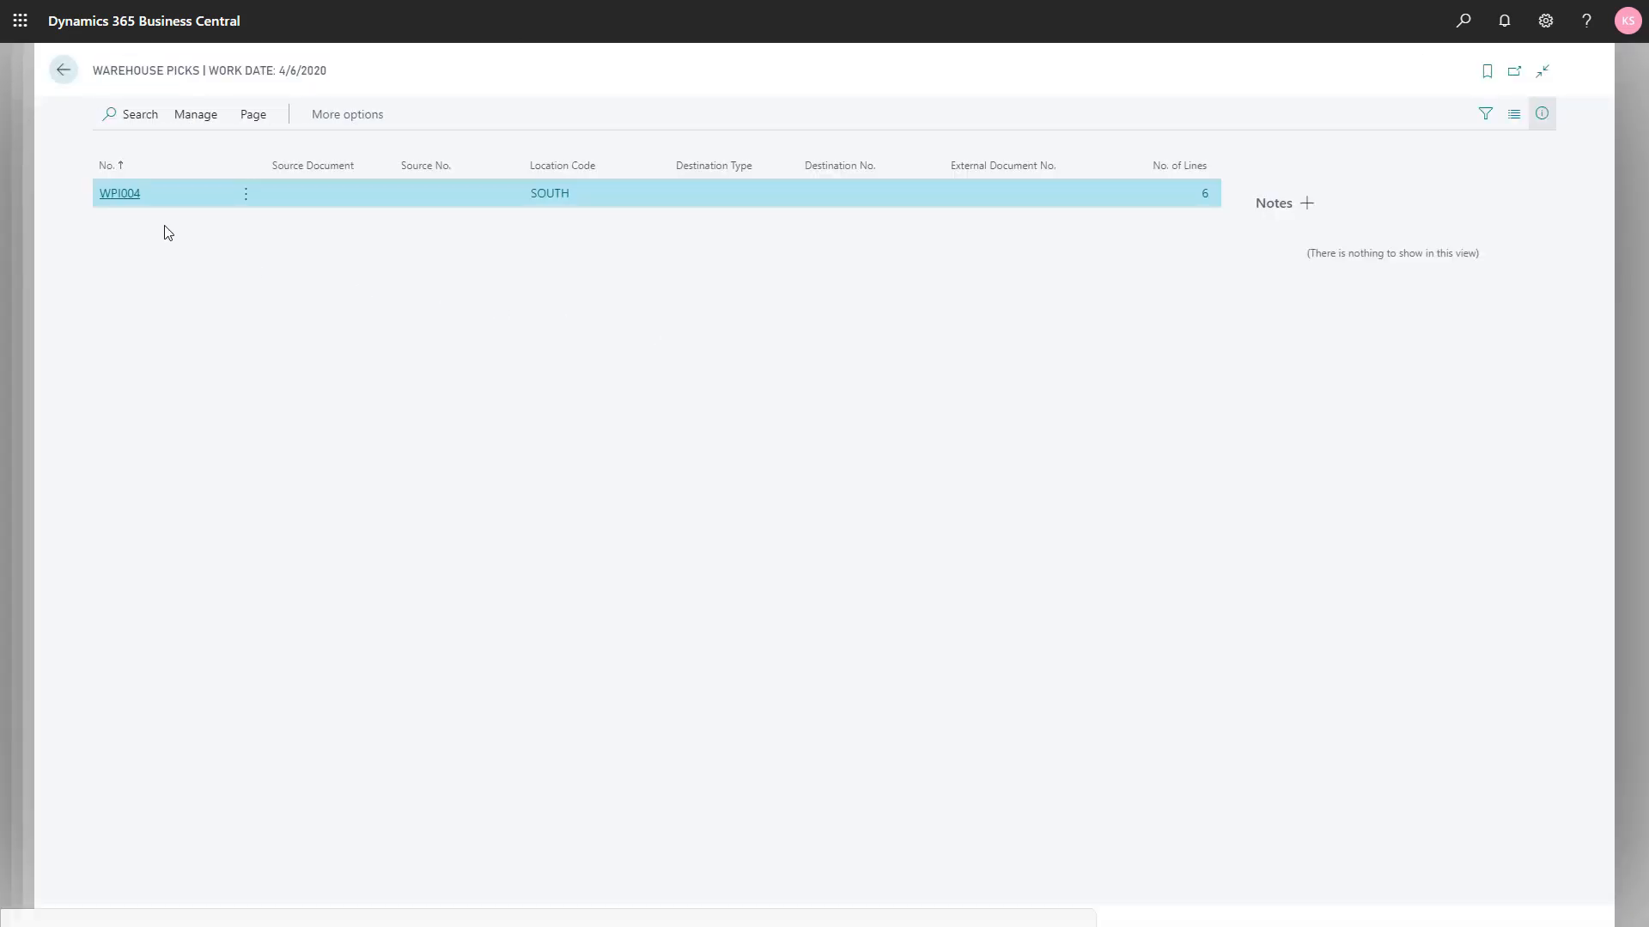
{"action": "left_click", "coordinate": [120, 194]}
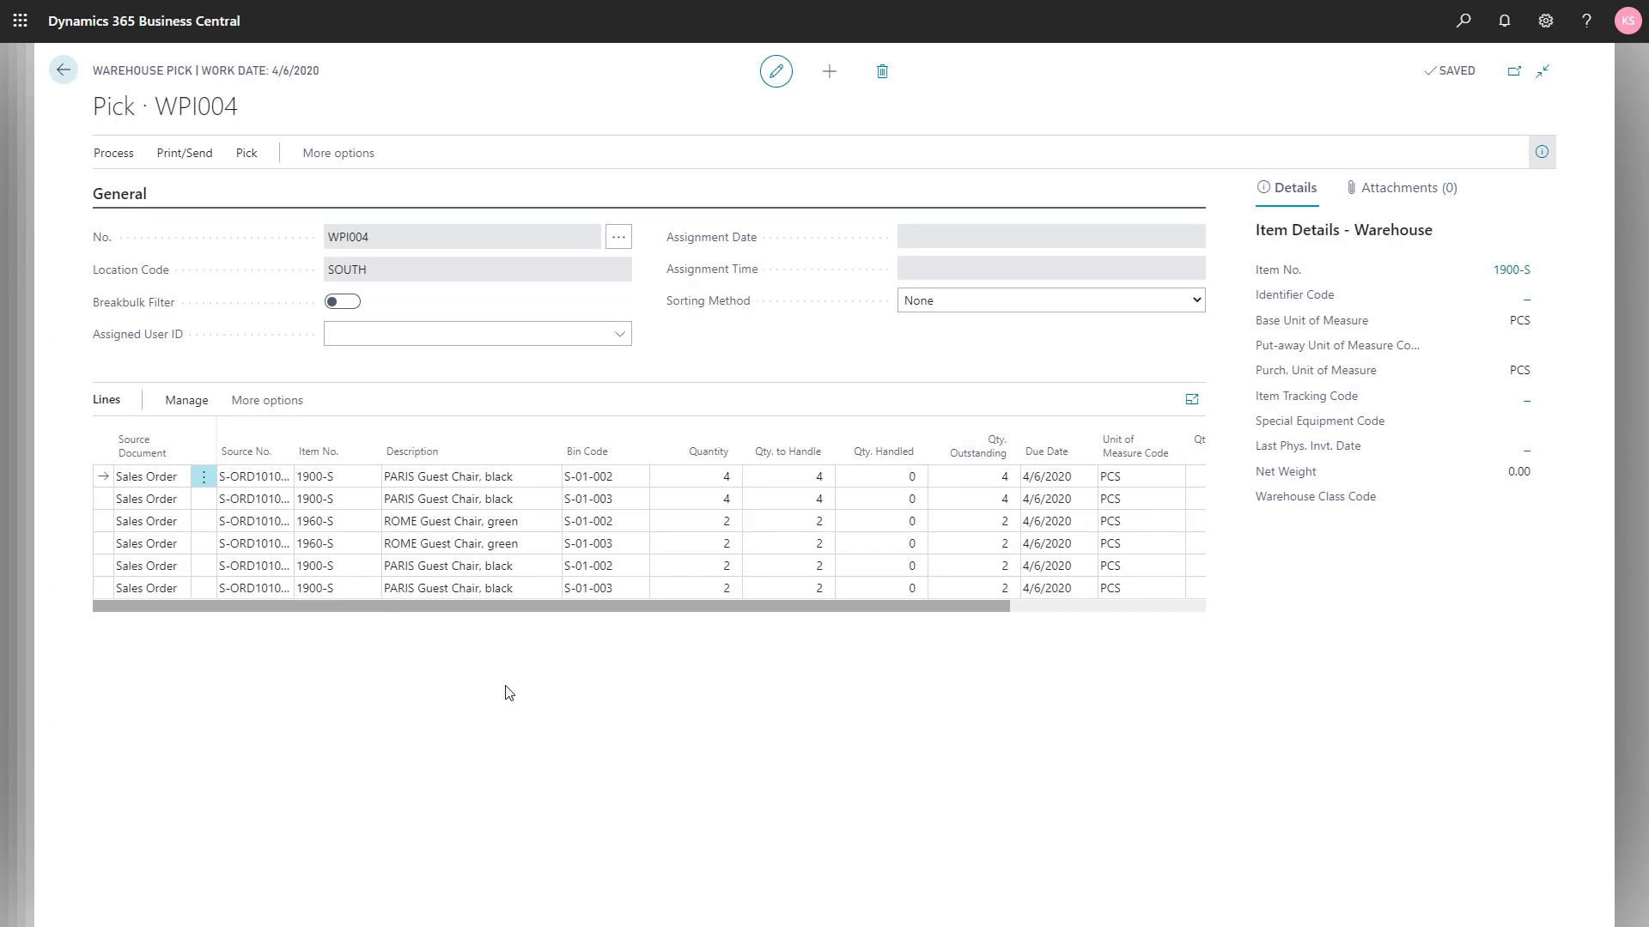
Step: Personalize the warehouse pick page by adding the Action Type field as the first column of the lines
{"action": "left_click", "coordinate": [1547, 40]}
{"action": "left_click", "coordinate": [1438, 146]}
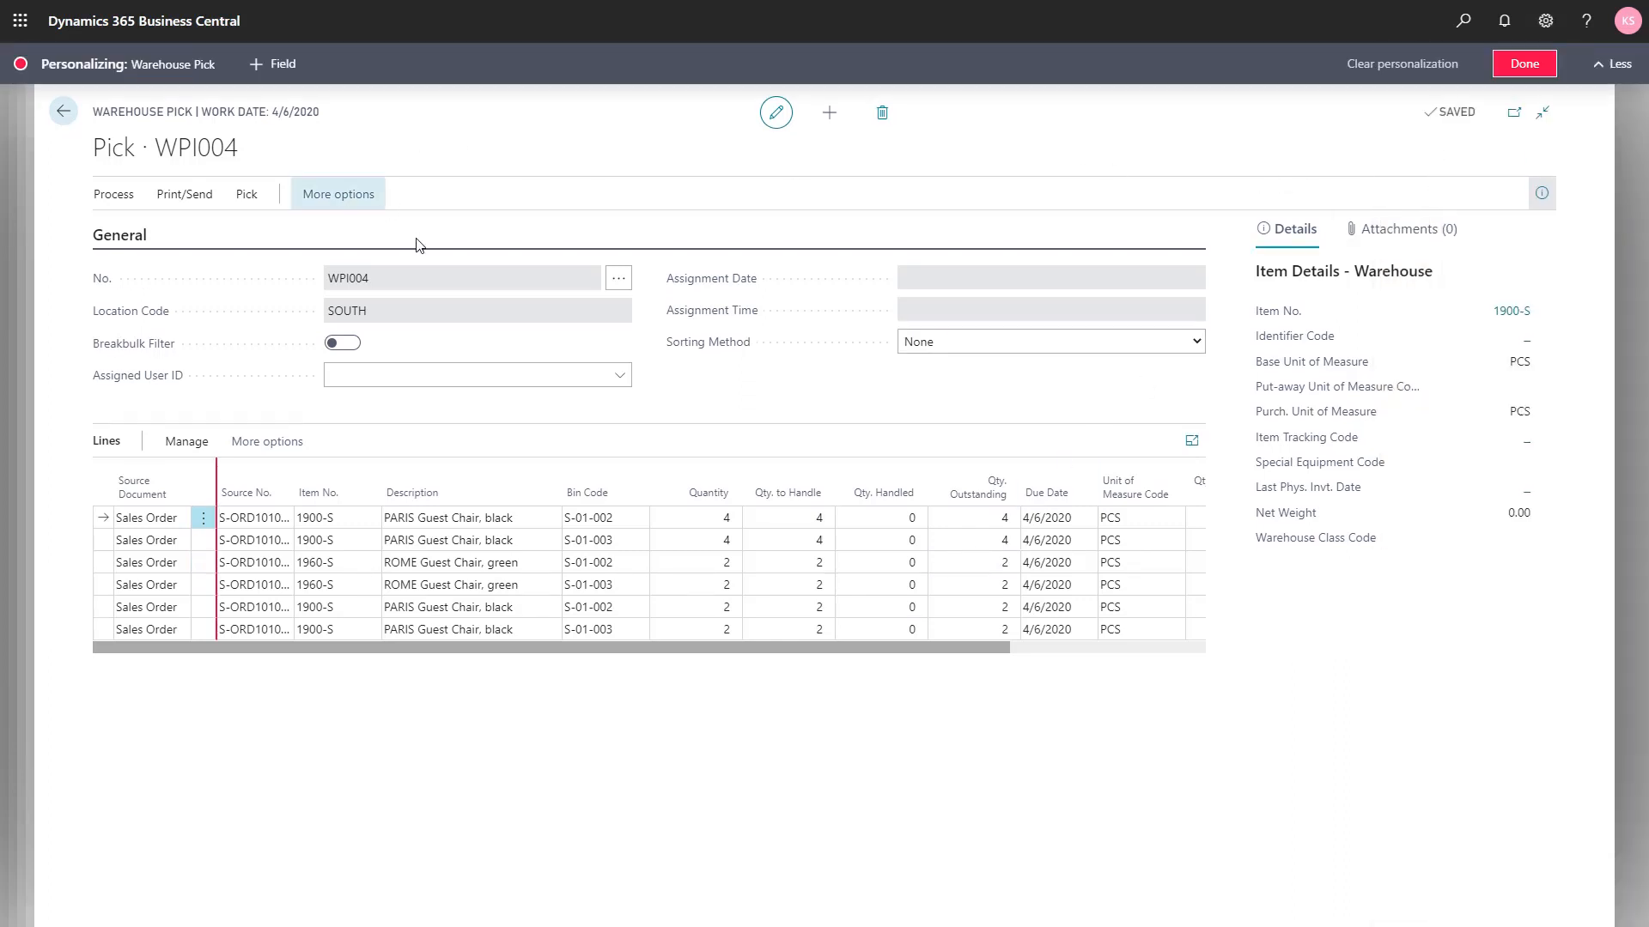
{"action": "left_click", "coordinate": [267, 69]}
{"action": "left_click", "coordinate": [699, 517]}
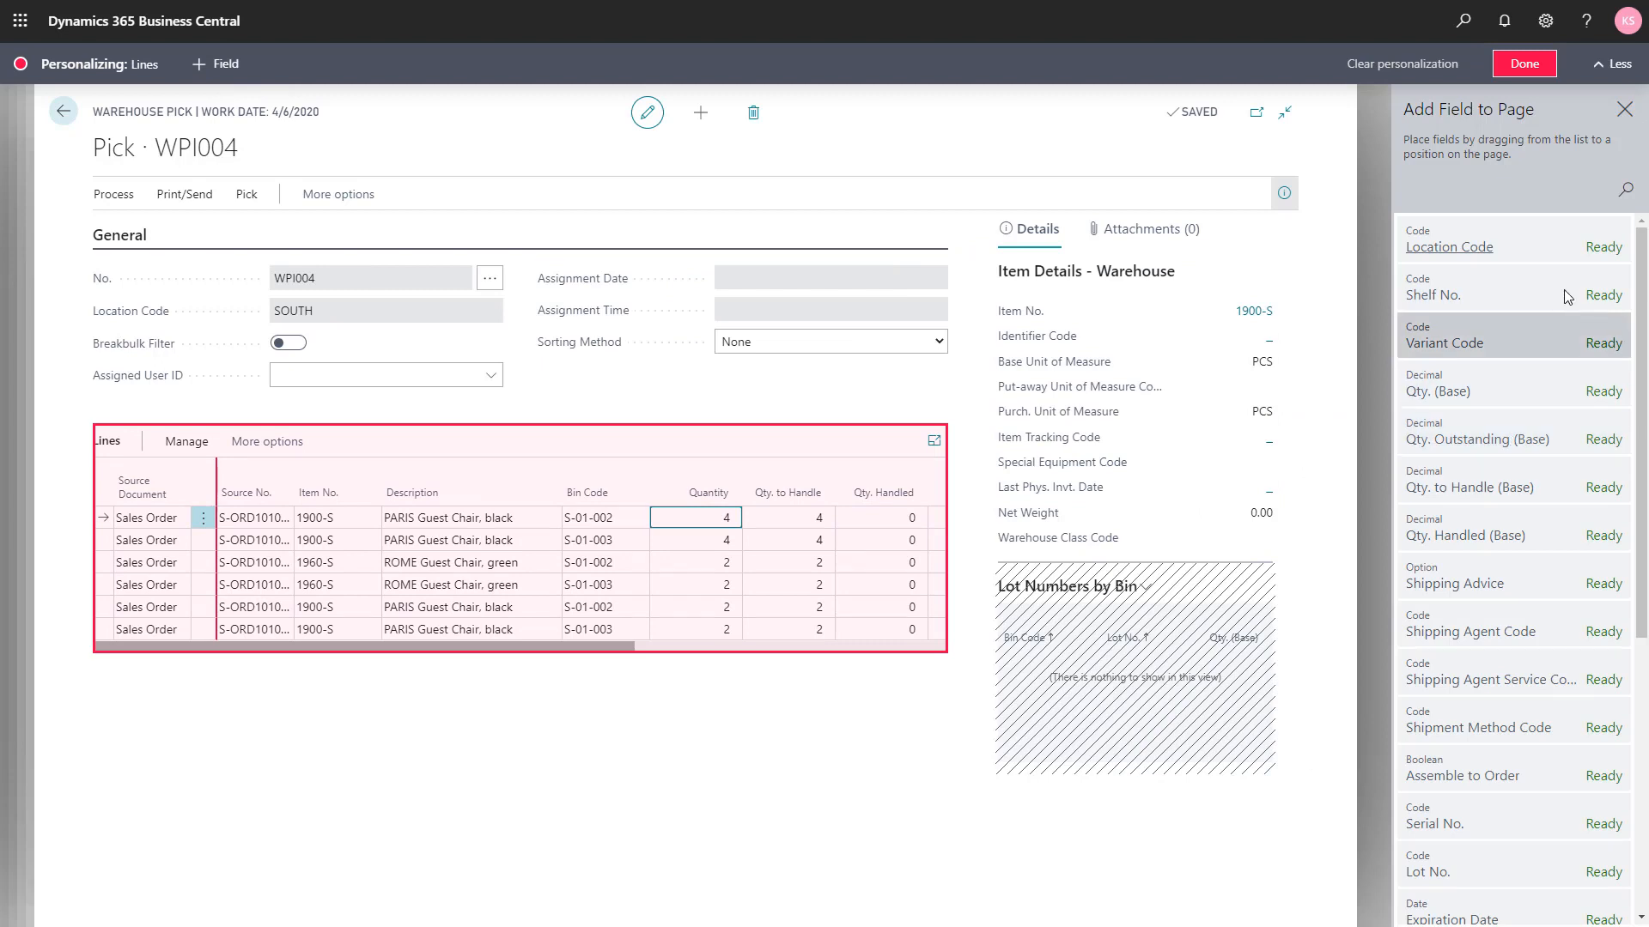
{"action": "left_click", "coordinate": [1626, 189]}
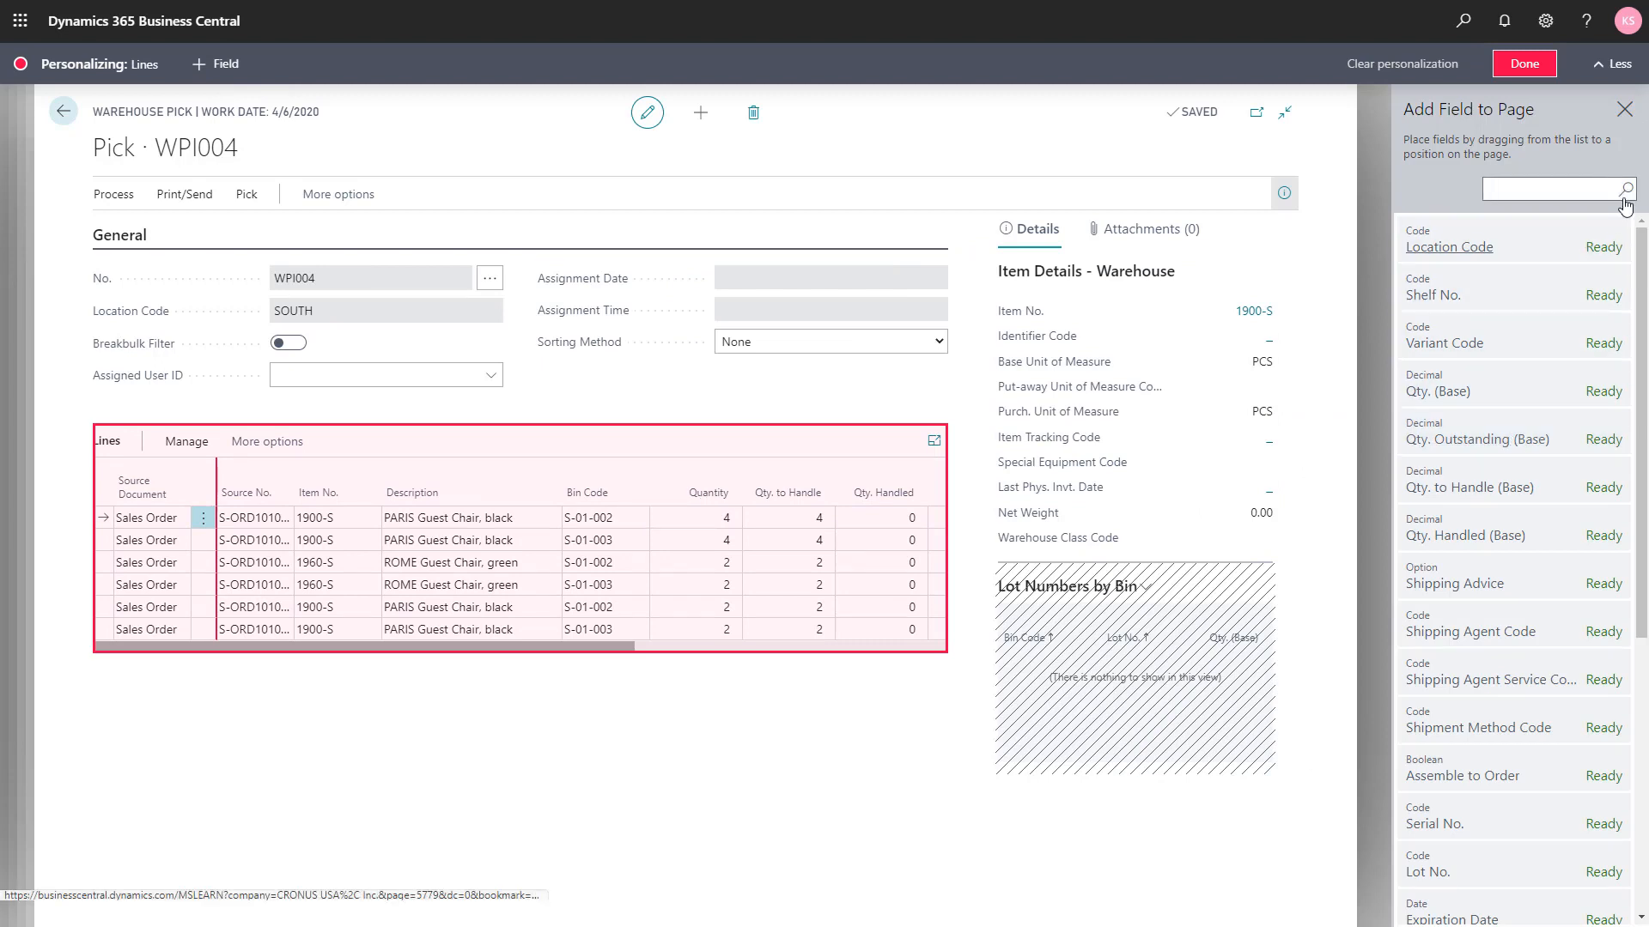
{"action": "type", "text": "ac"}
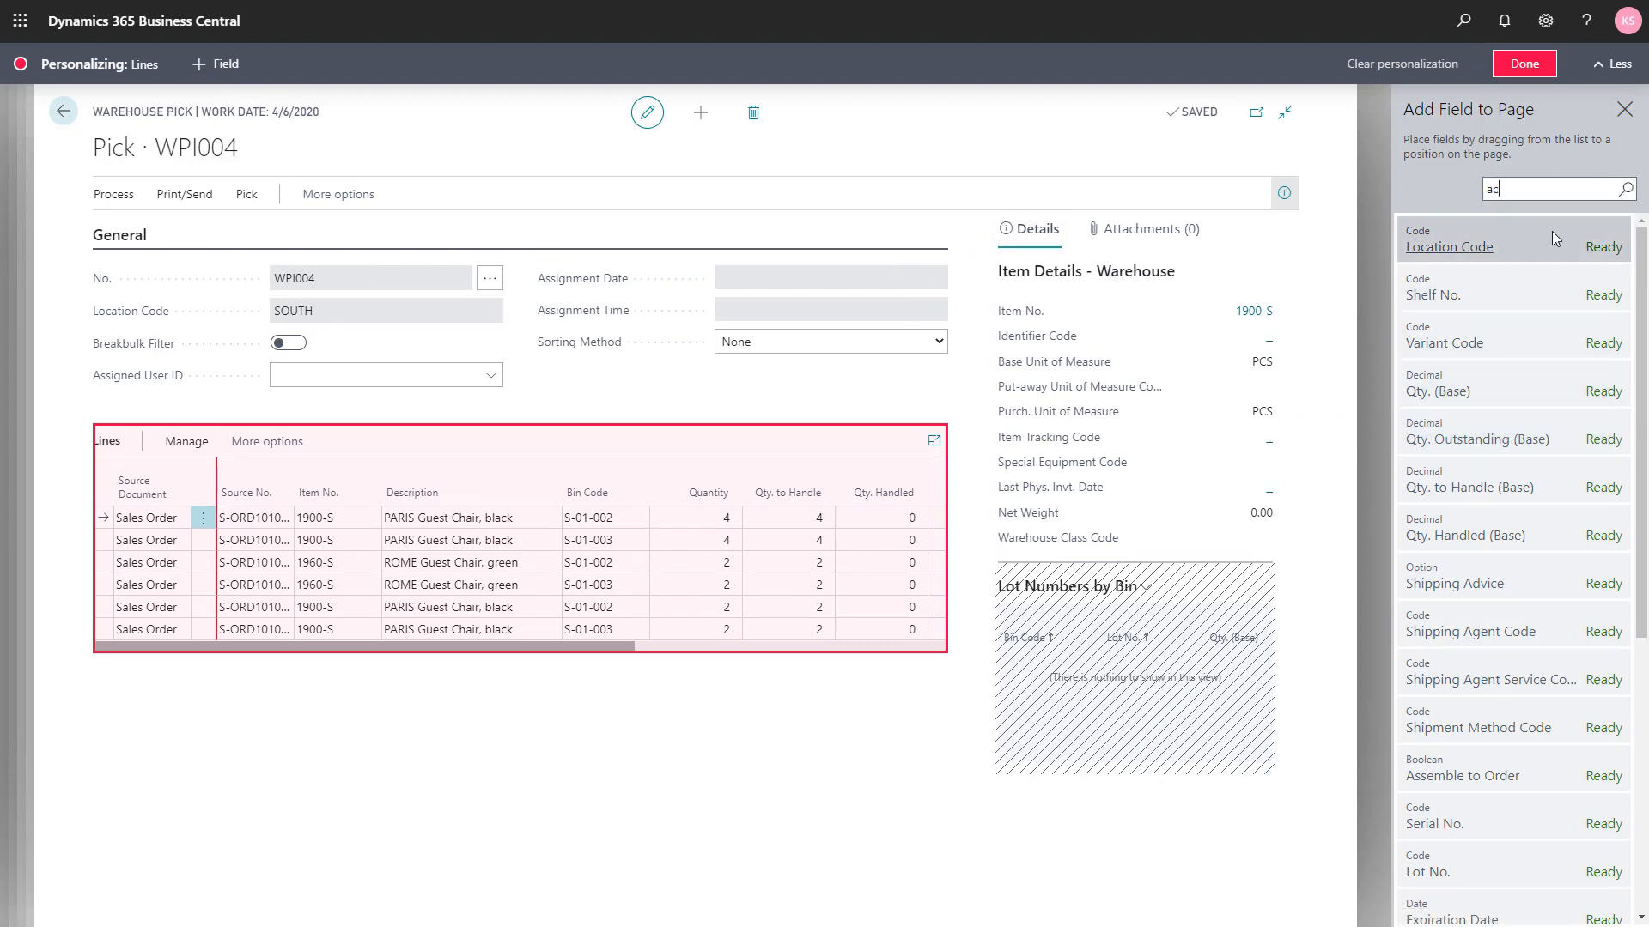
{"action": "left_click_drag", "start_coordinate": [1552, 230], "coordinate": [118, 496]}
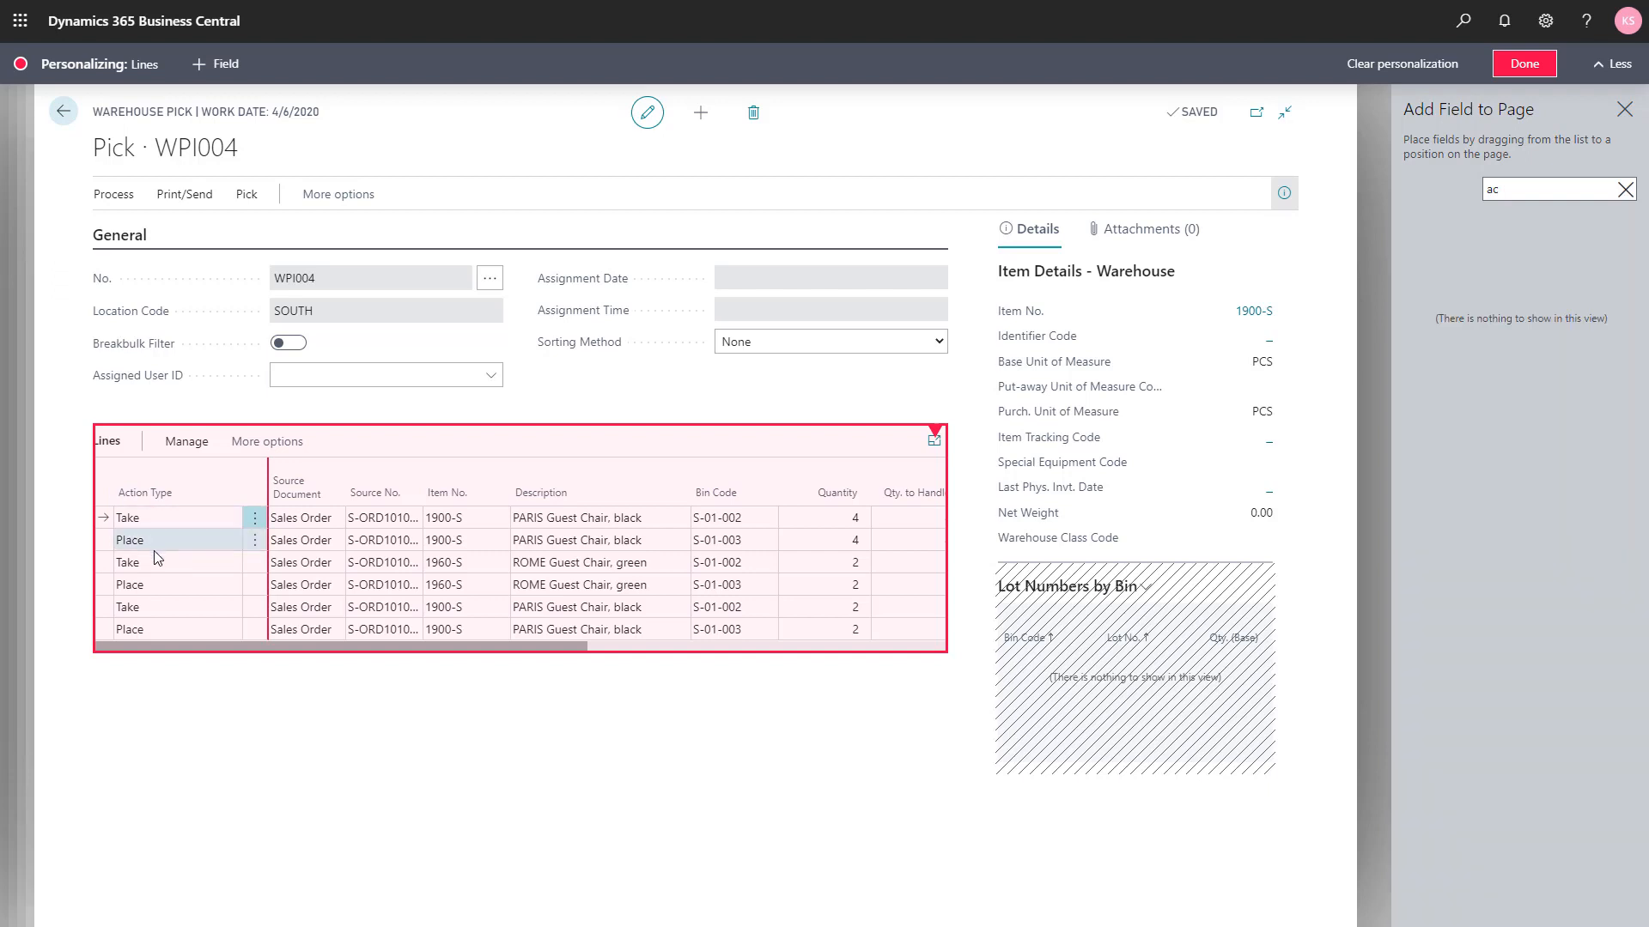
{"action": "left_click", "coordinate": [1521, 66]}
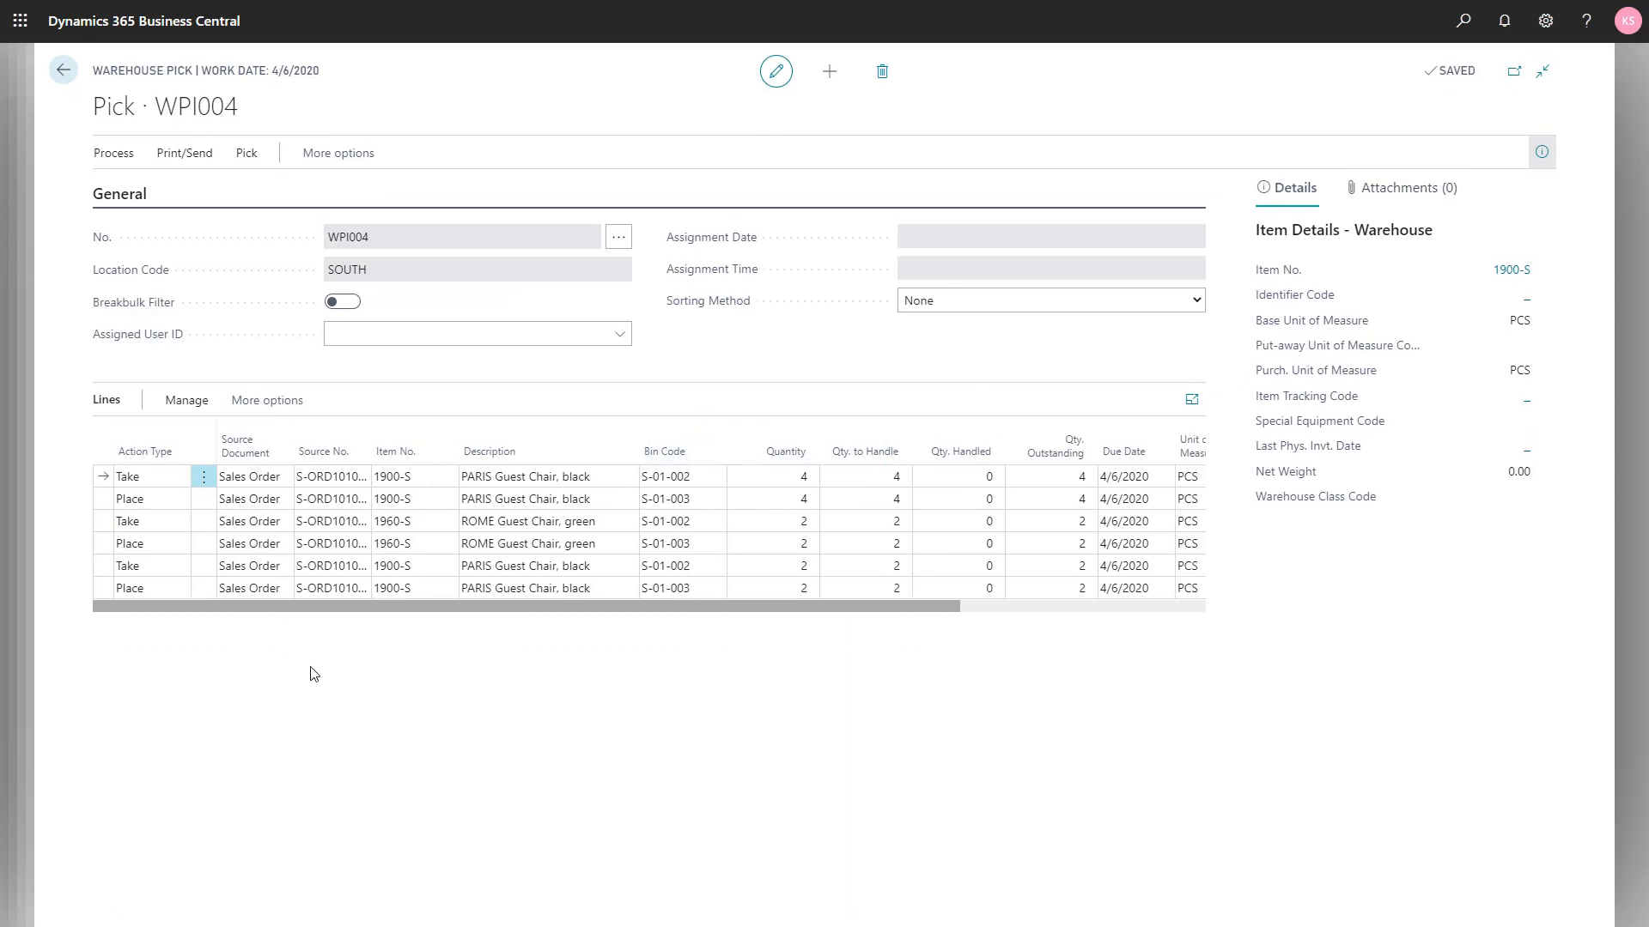
Step: Review the items, quantities and bins on the Take and Place lines, register the pick and return to the warehouse shipment
{"action": "left_click", "coordinate": [405, 482]}
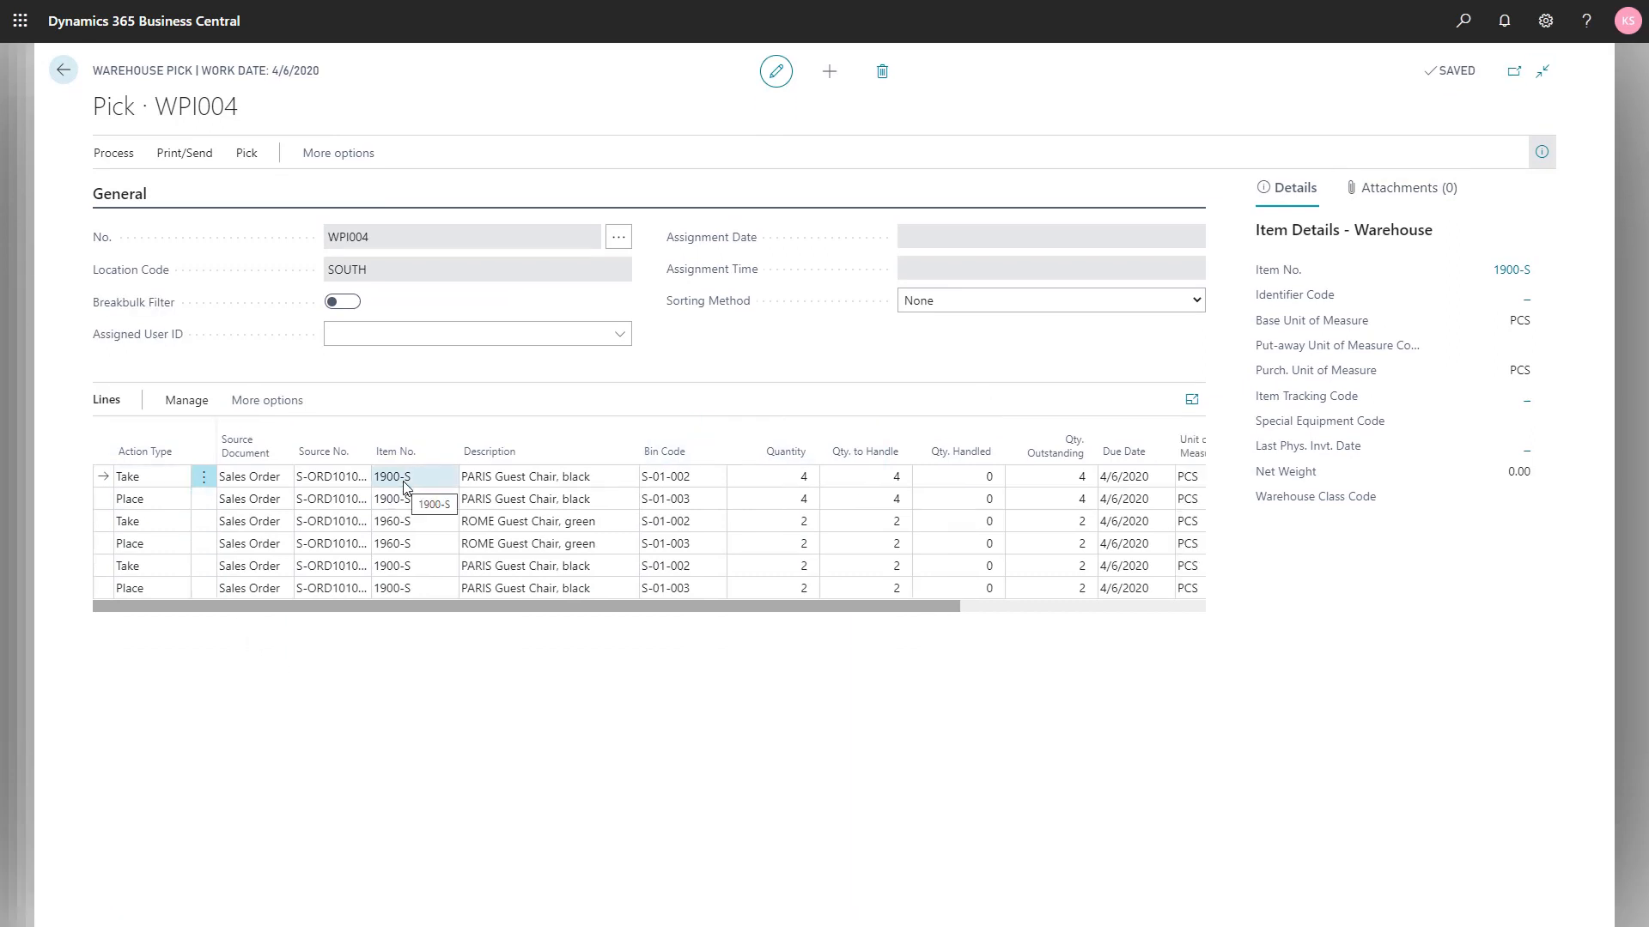
{"action": "left_click", "coordinate": [798, 479]}
{"action": "left_click", "coordinate": [655, 484]}
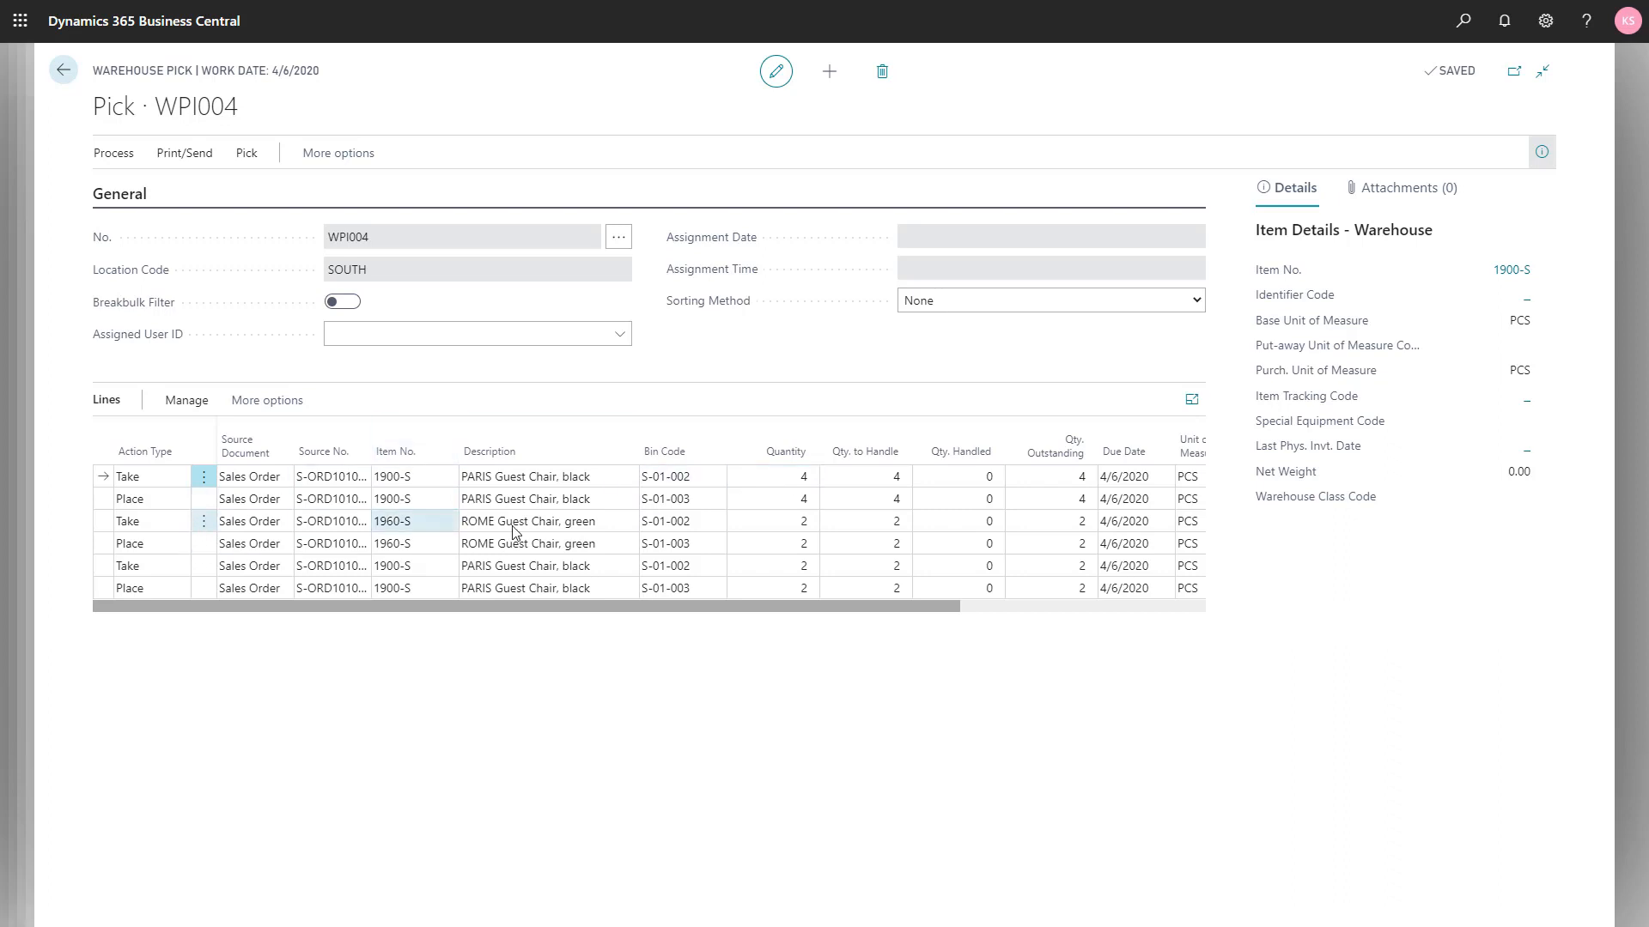
{"action": "left_click", "coordinate": [647, 507]}
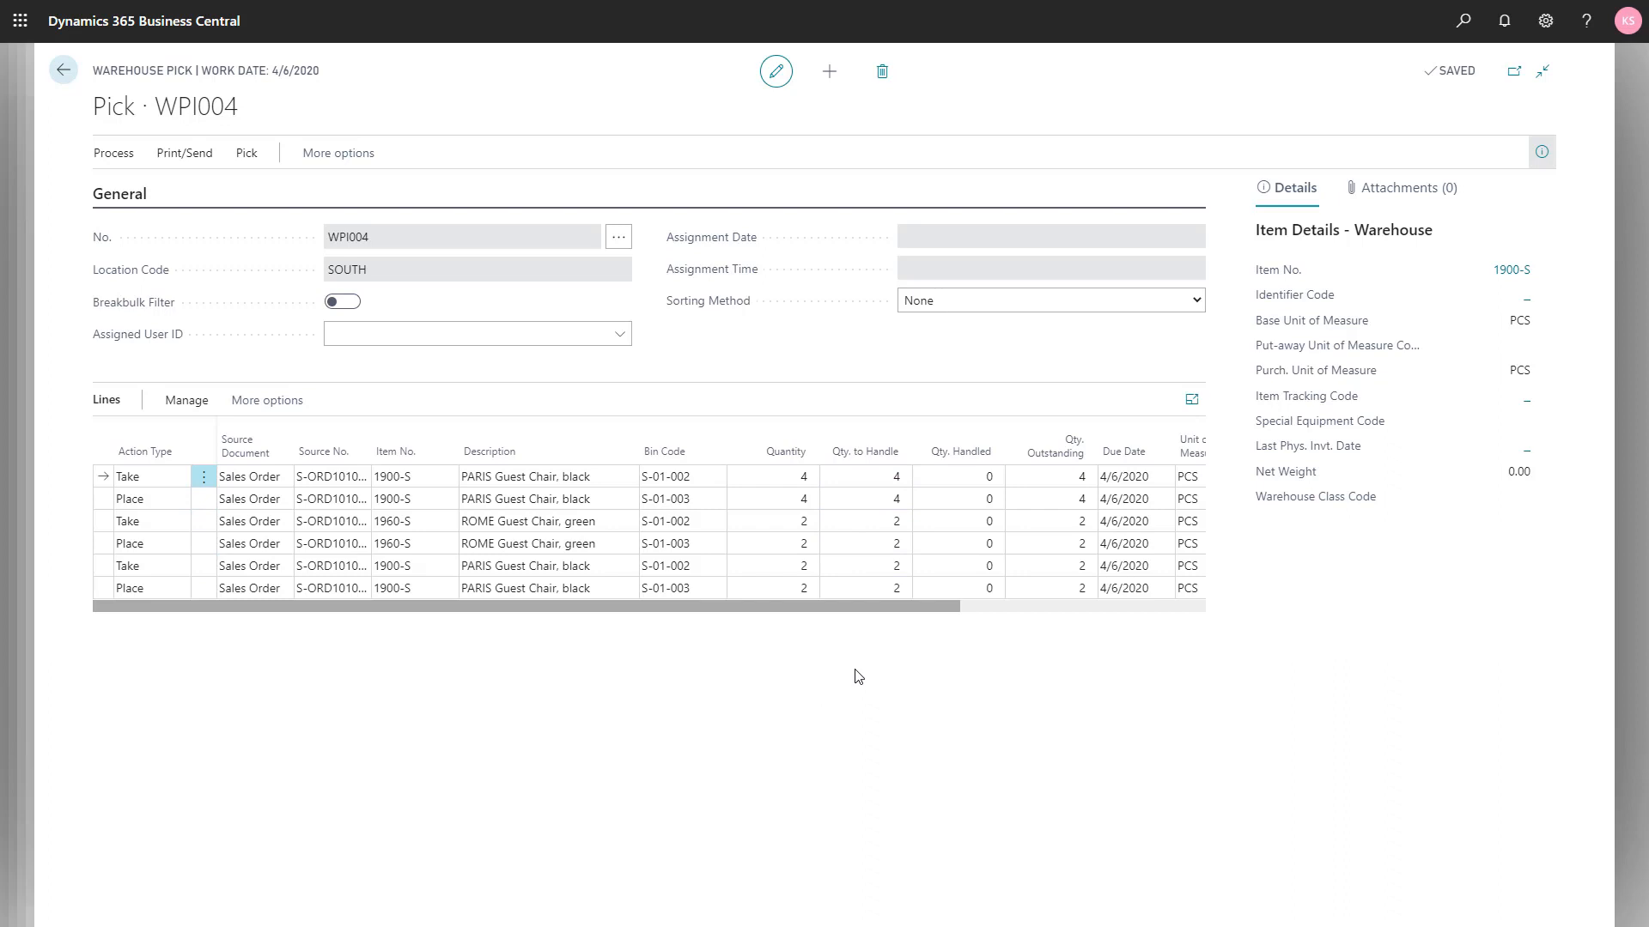
{"action": "left_click", "coordinate": [110, 159]}
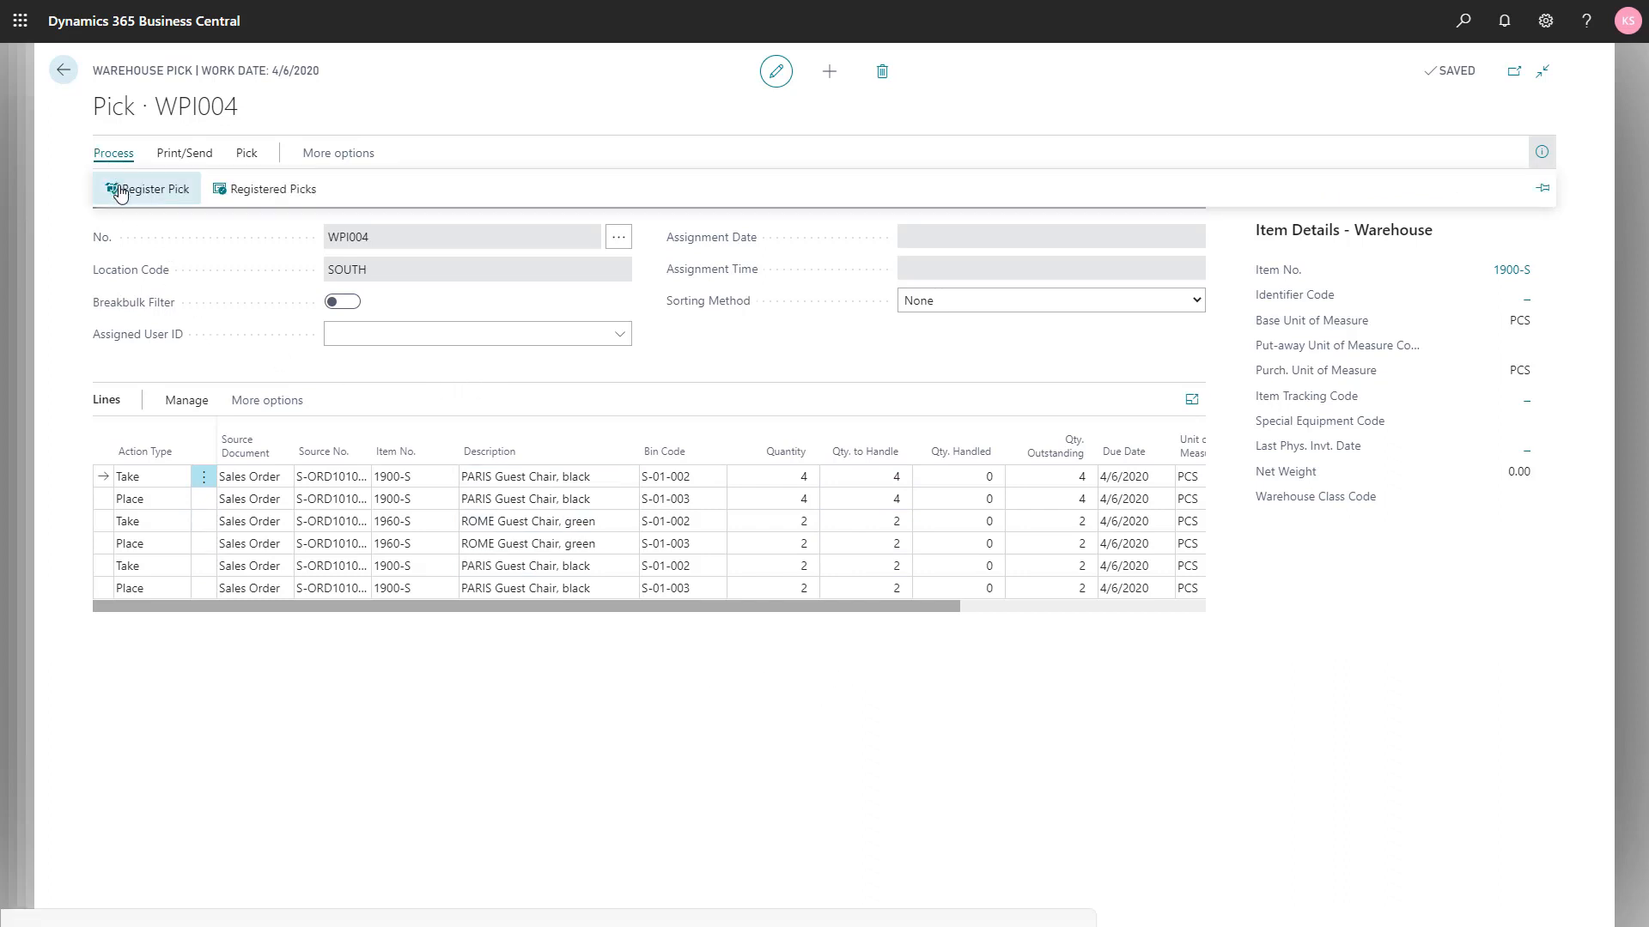
{"action": "left_click", "coordinate": [120, 192]}
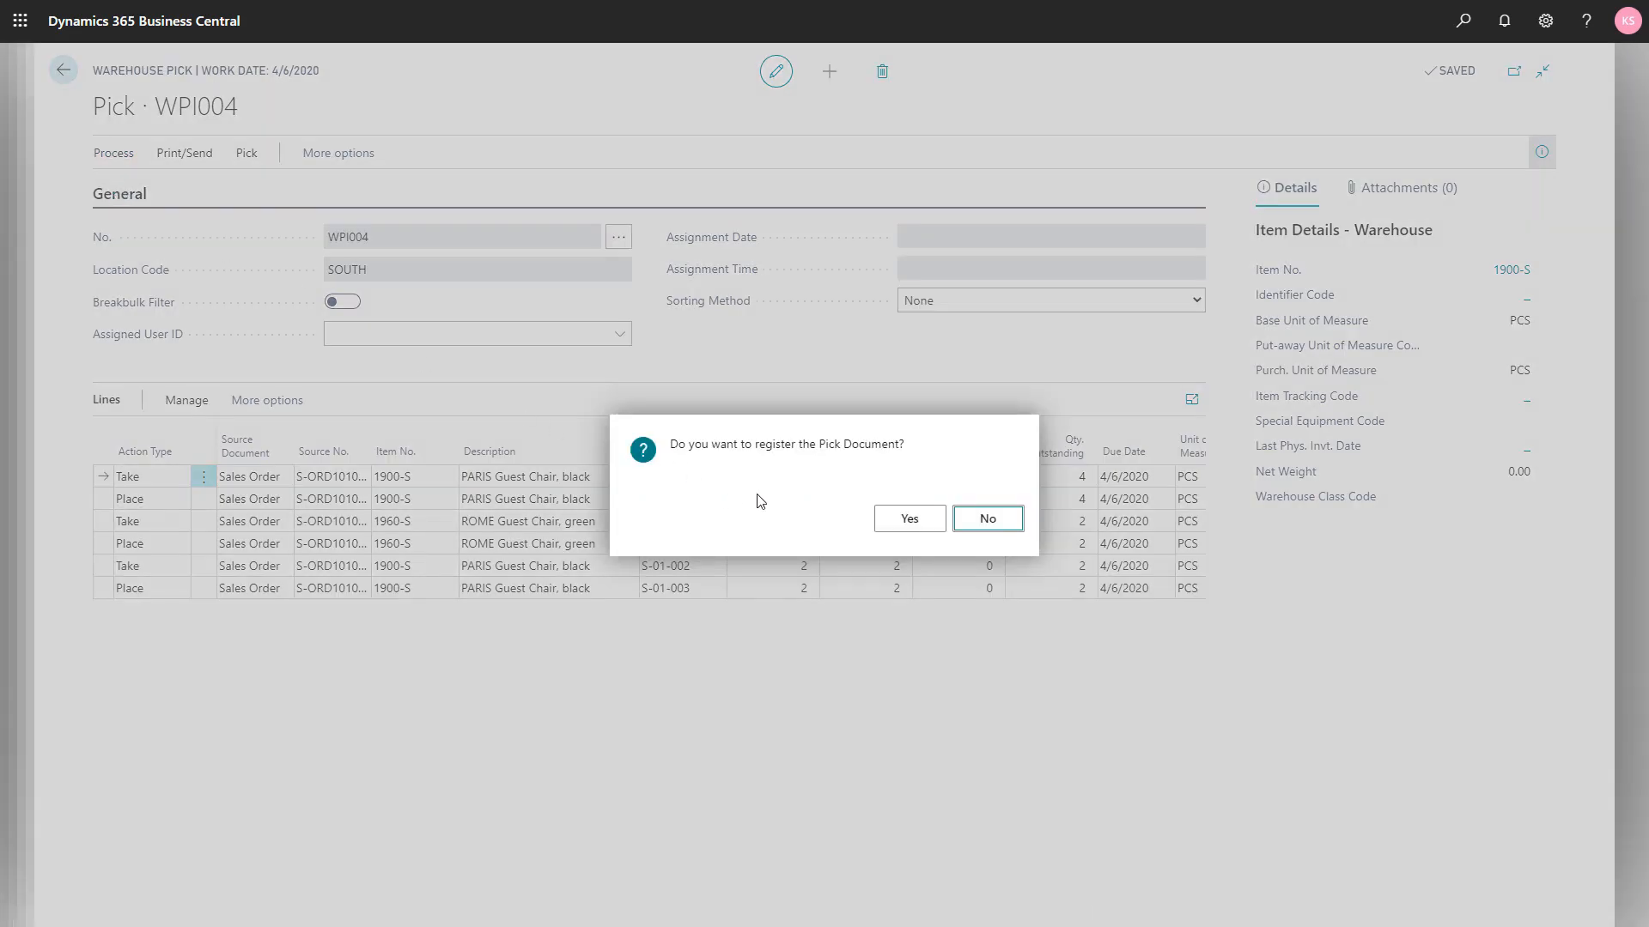
{"action": "left_click", "coordinate": [898, 518]}
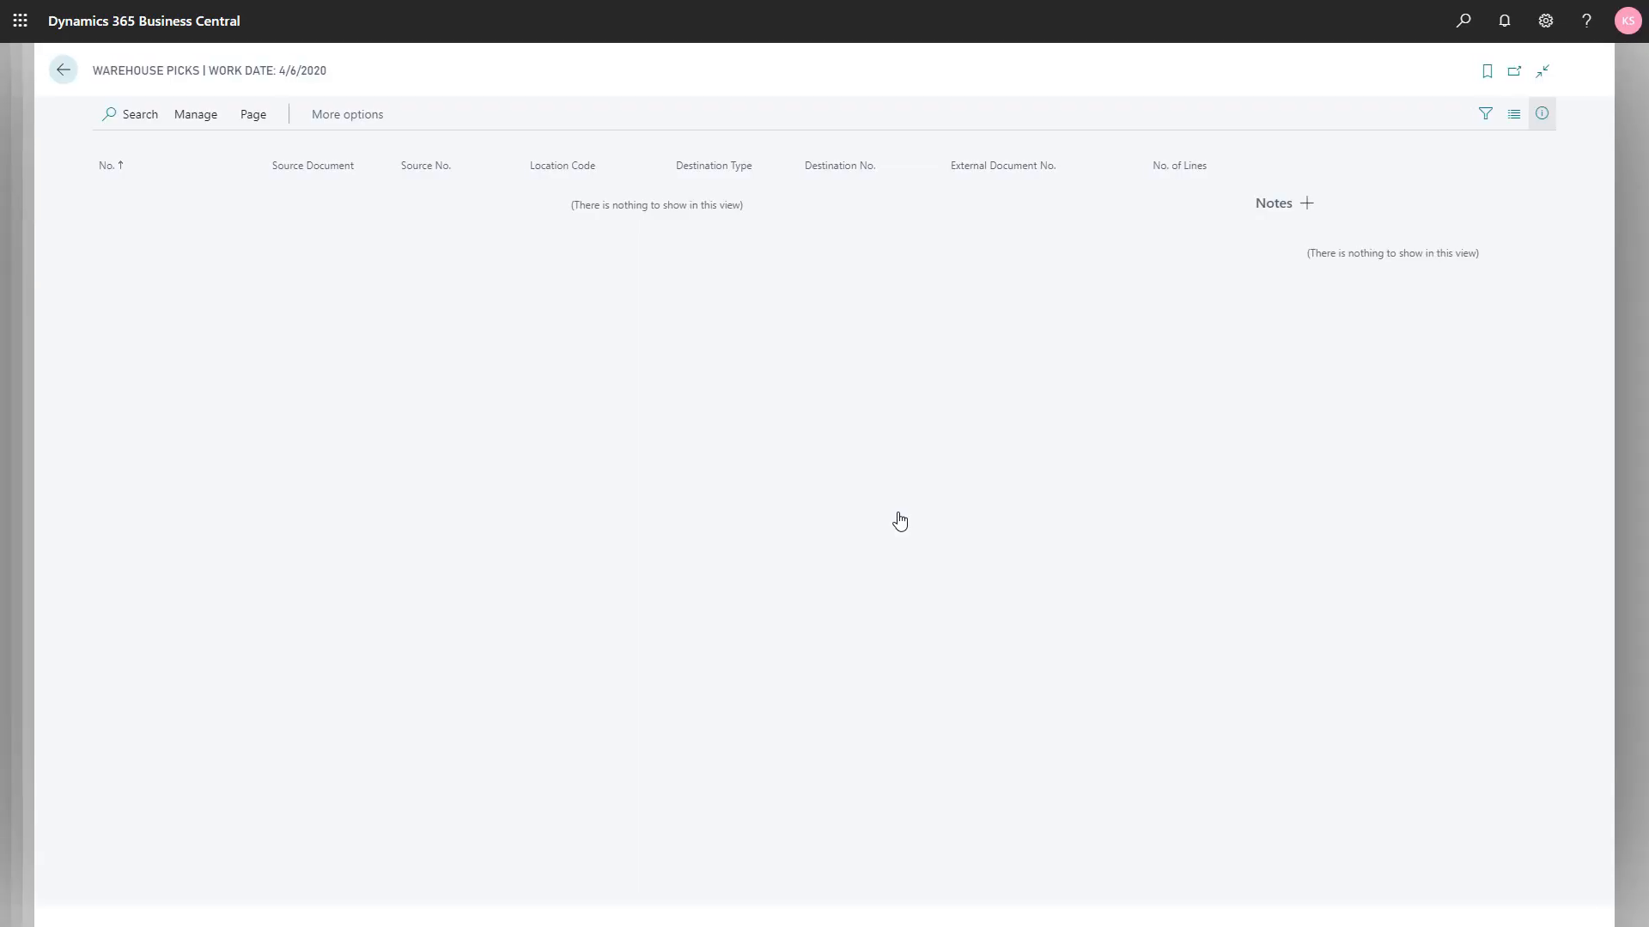
{"action": "key", "text": "Escape"}
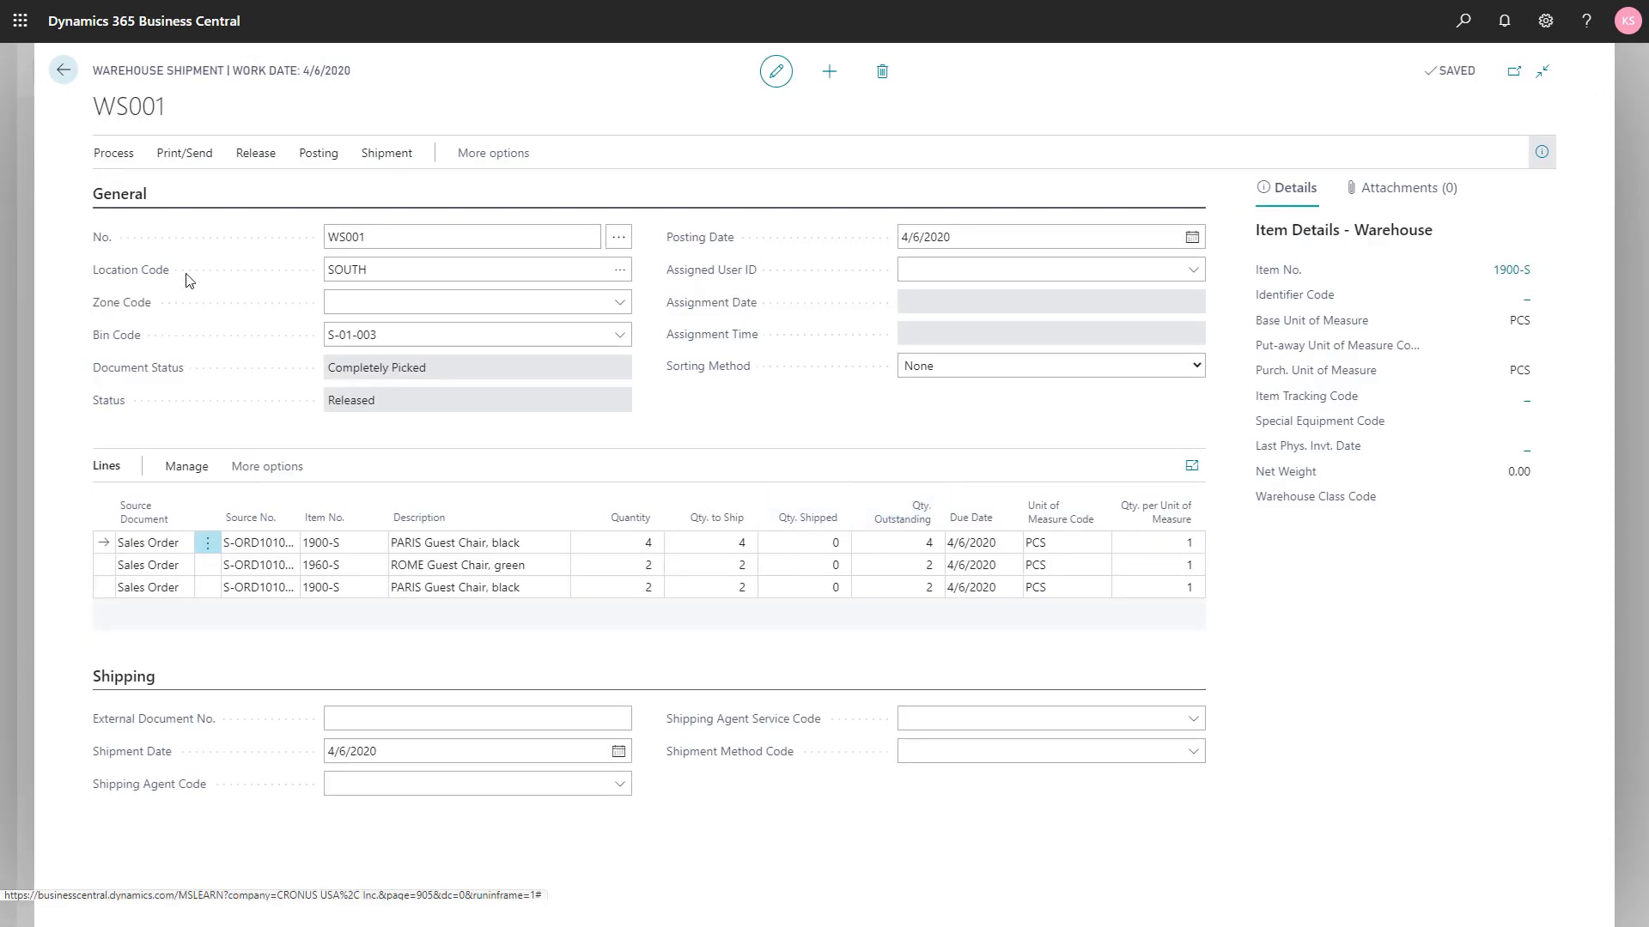
Step: Post warehouse shipment WS001 with the Ship option and leave the shipments list
{"action": "mouse_move", "coordinate": [157, 310]}
{"action": "left_click", "coordinate": [314, 167]}
{"action": "left_click", "coordinate": [180, 190]}
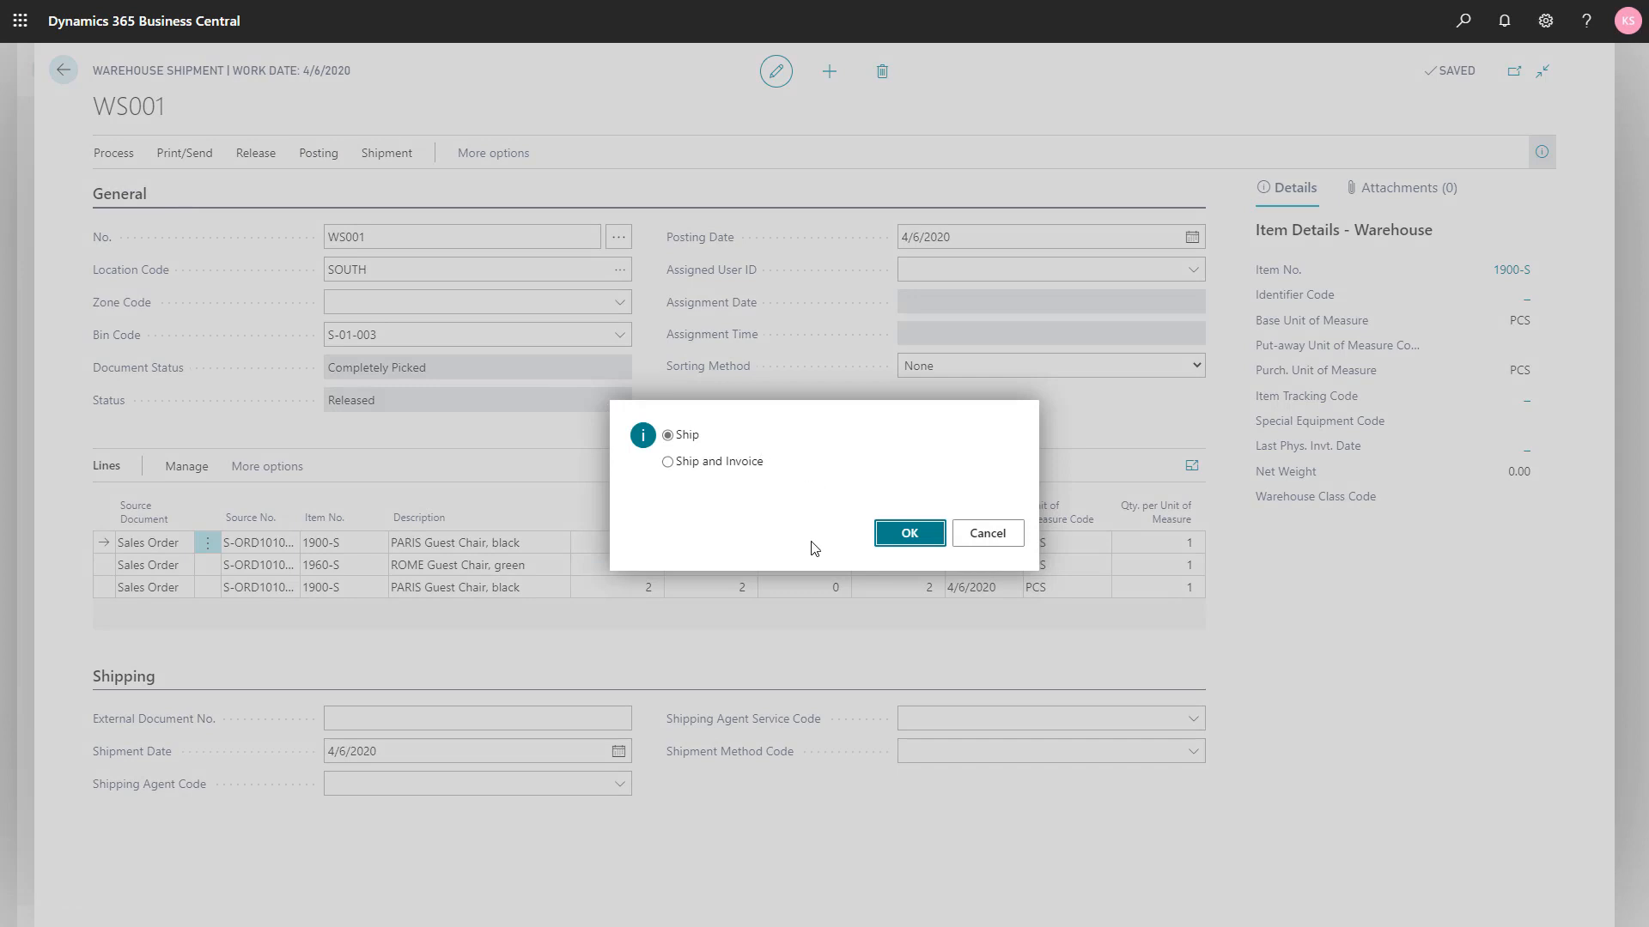
{"action": "left_click", "coordinate": [909, 536]}
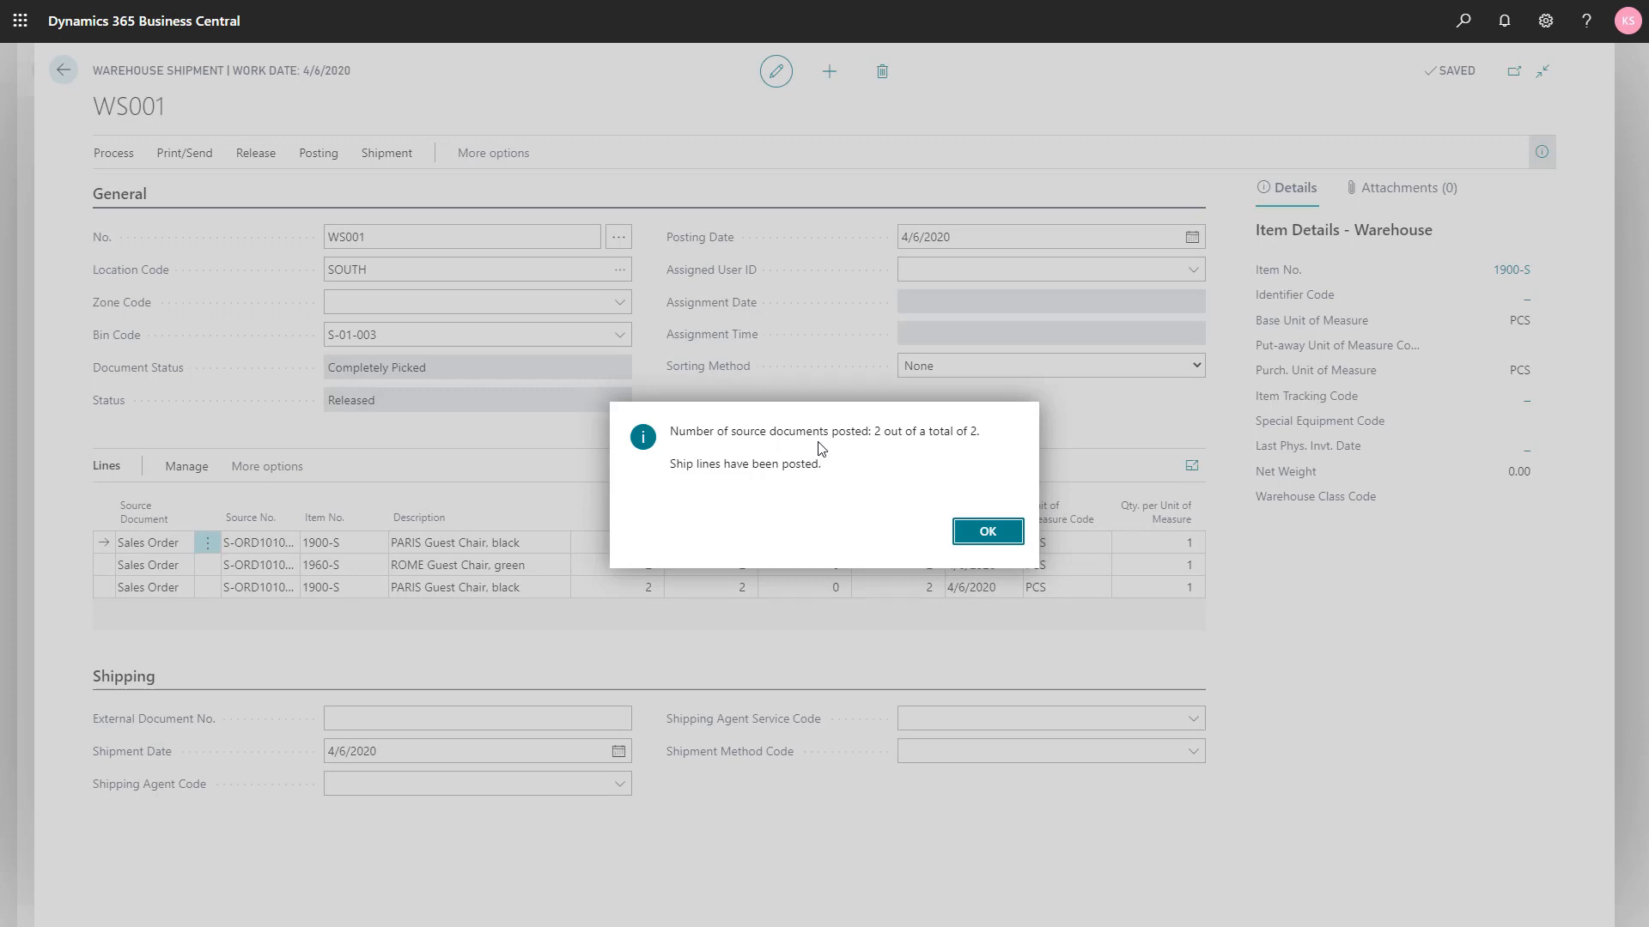
{"action": "left_click", "coordinate": [980, 543]}
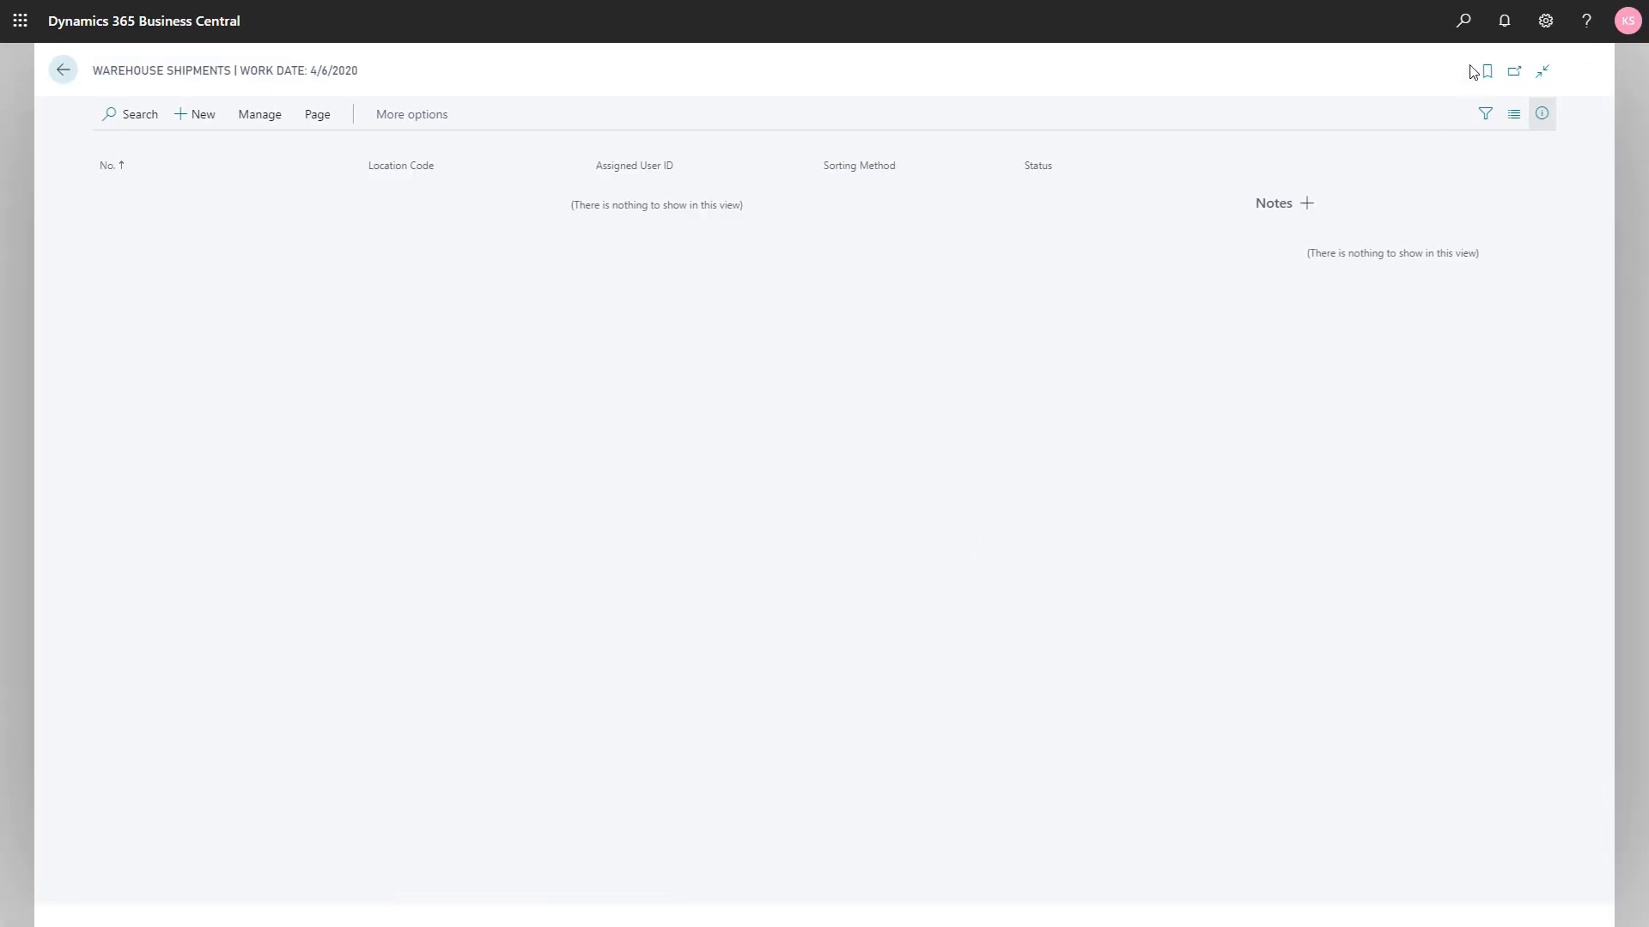
{"action": "key", "text": "Escape"}
Step: Open the posted warehouse shipment for WS001, examine its lines, available actions and related shipment options, and return to the home page
{"action": "left_click", "coordinate": [1464, 36]}
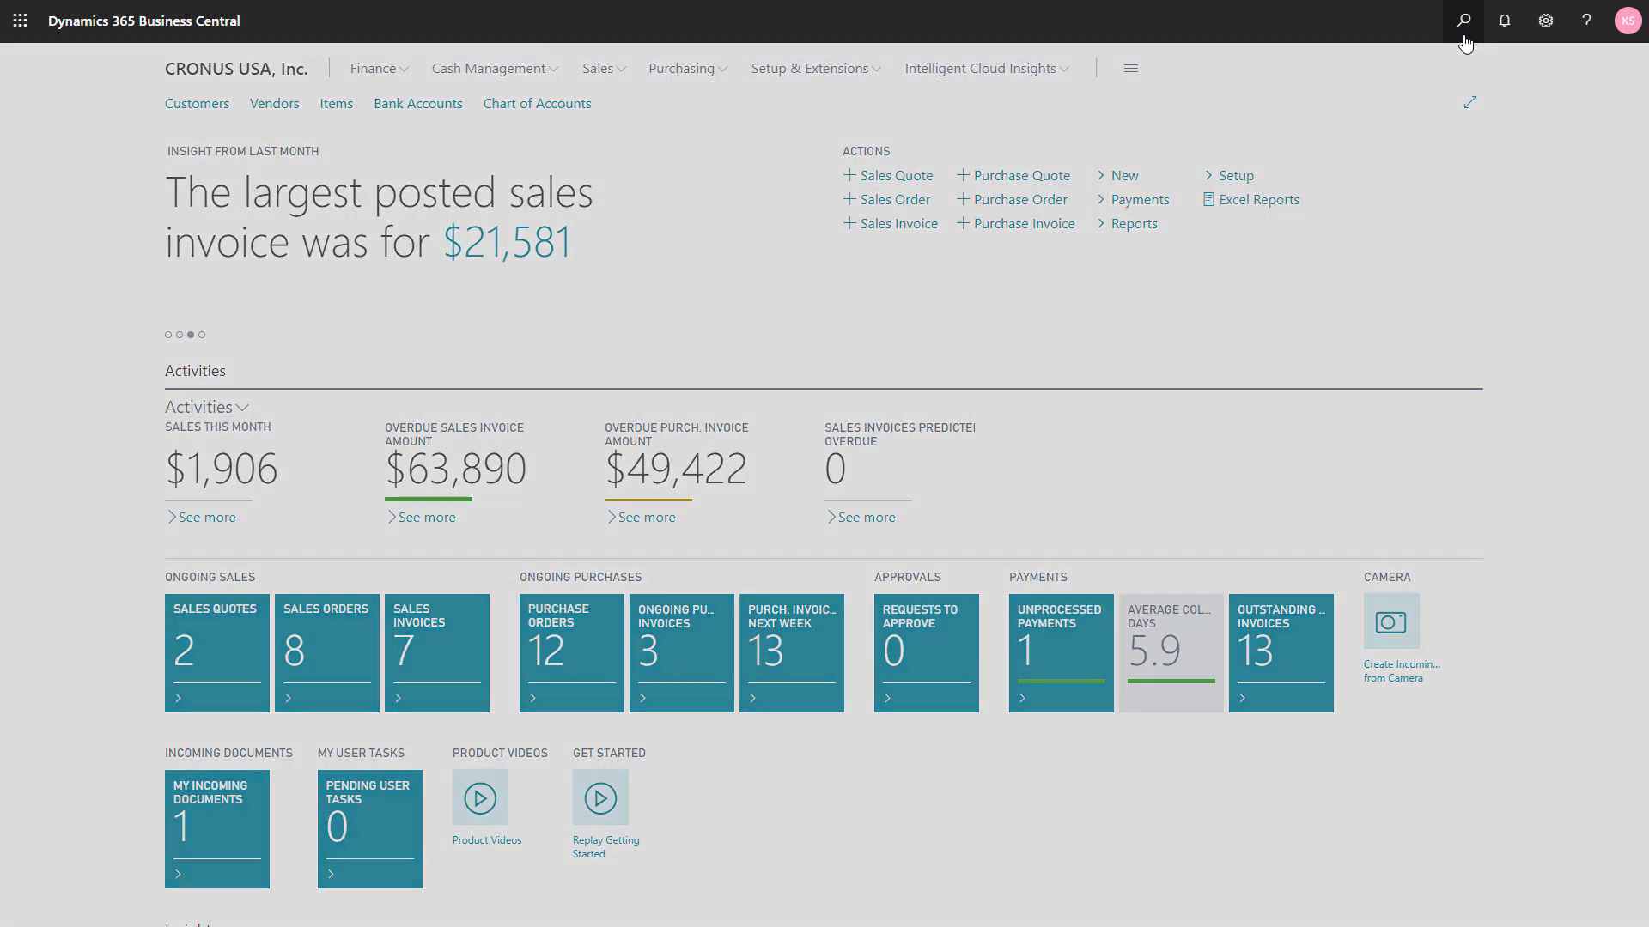
{"action": "type", "text": "pos wh"}
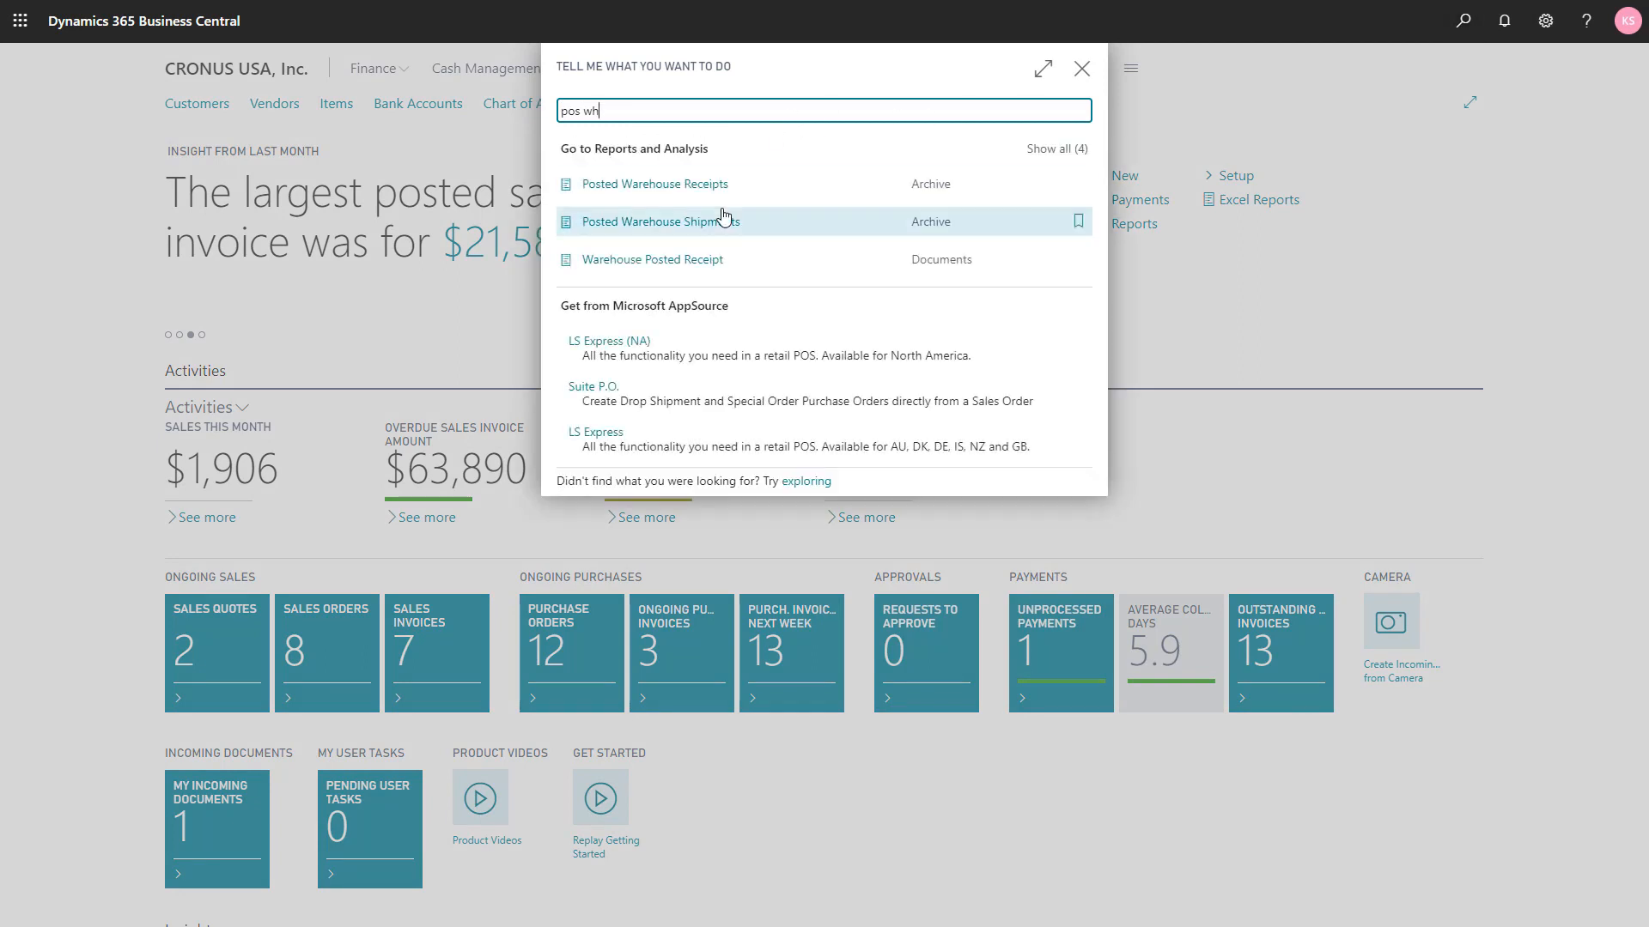
{"action": "left_click", "coordinate": [715, 233]}
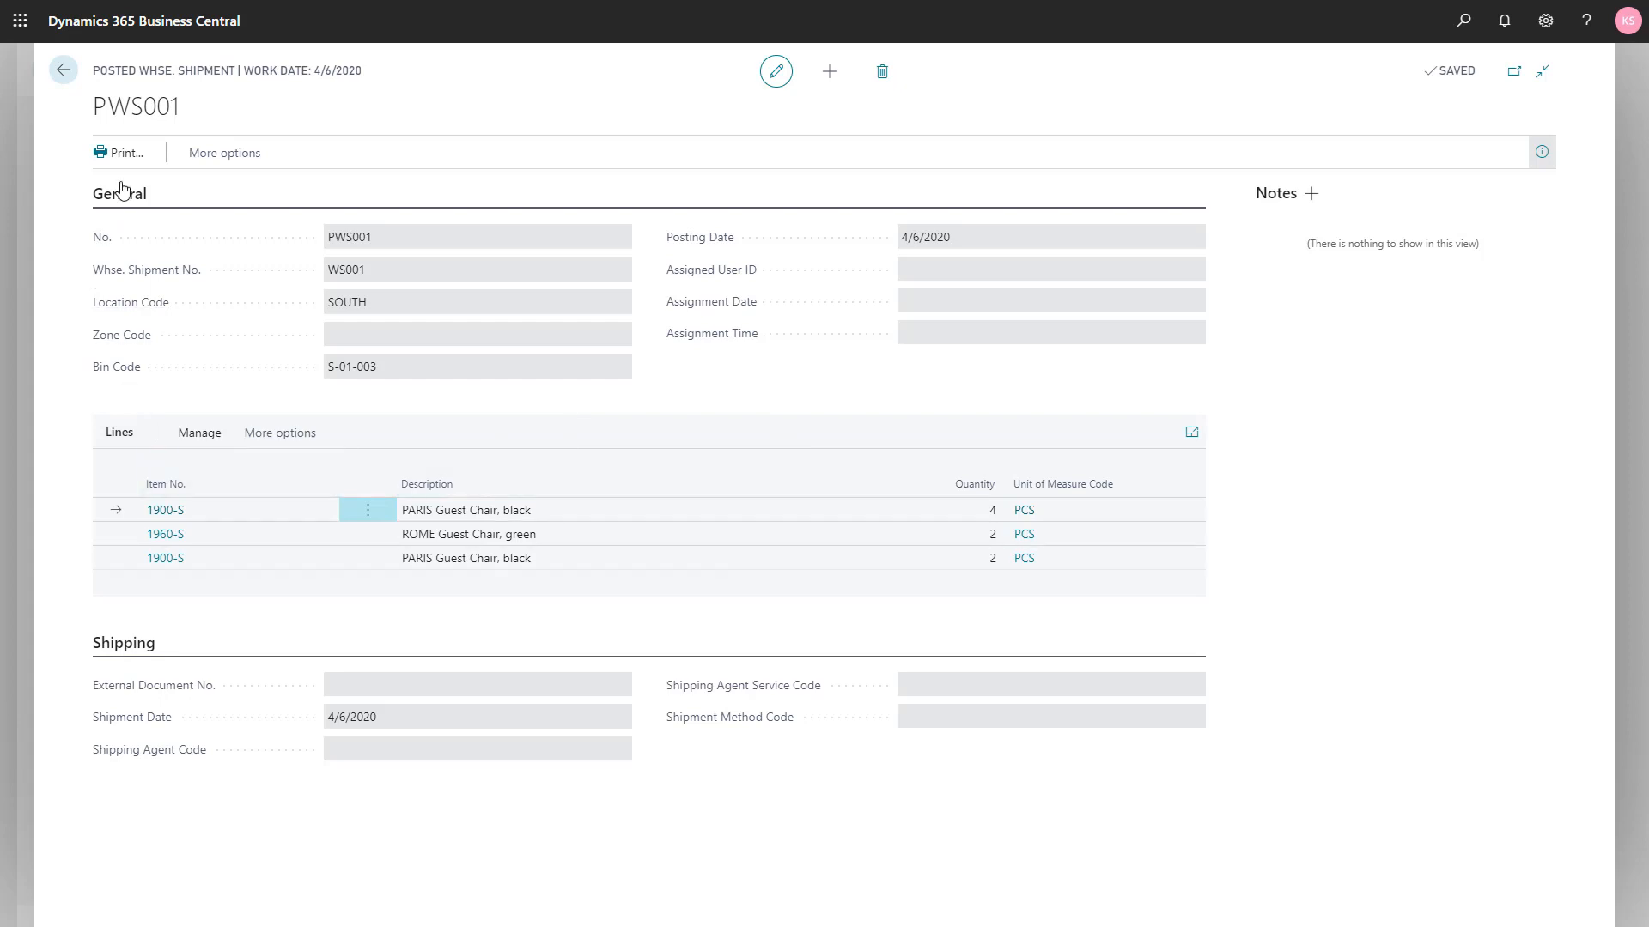
{"action": "left_click", "coordinate": [201, 157]}
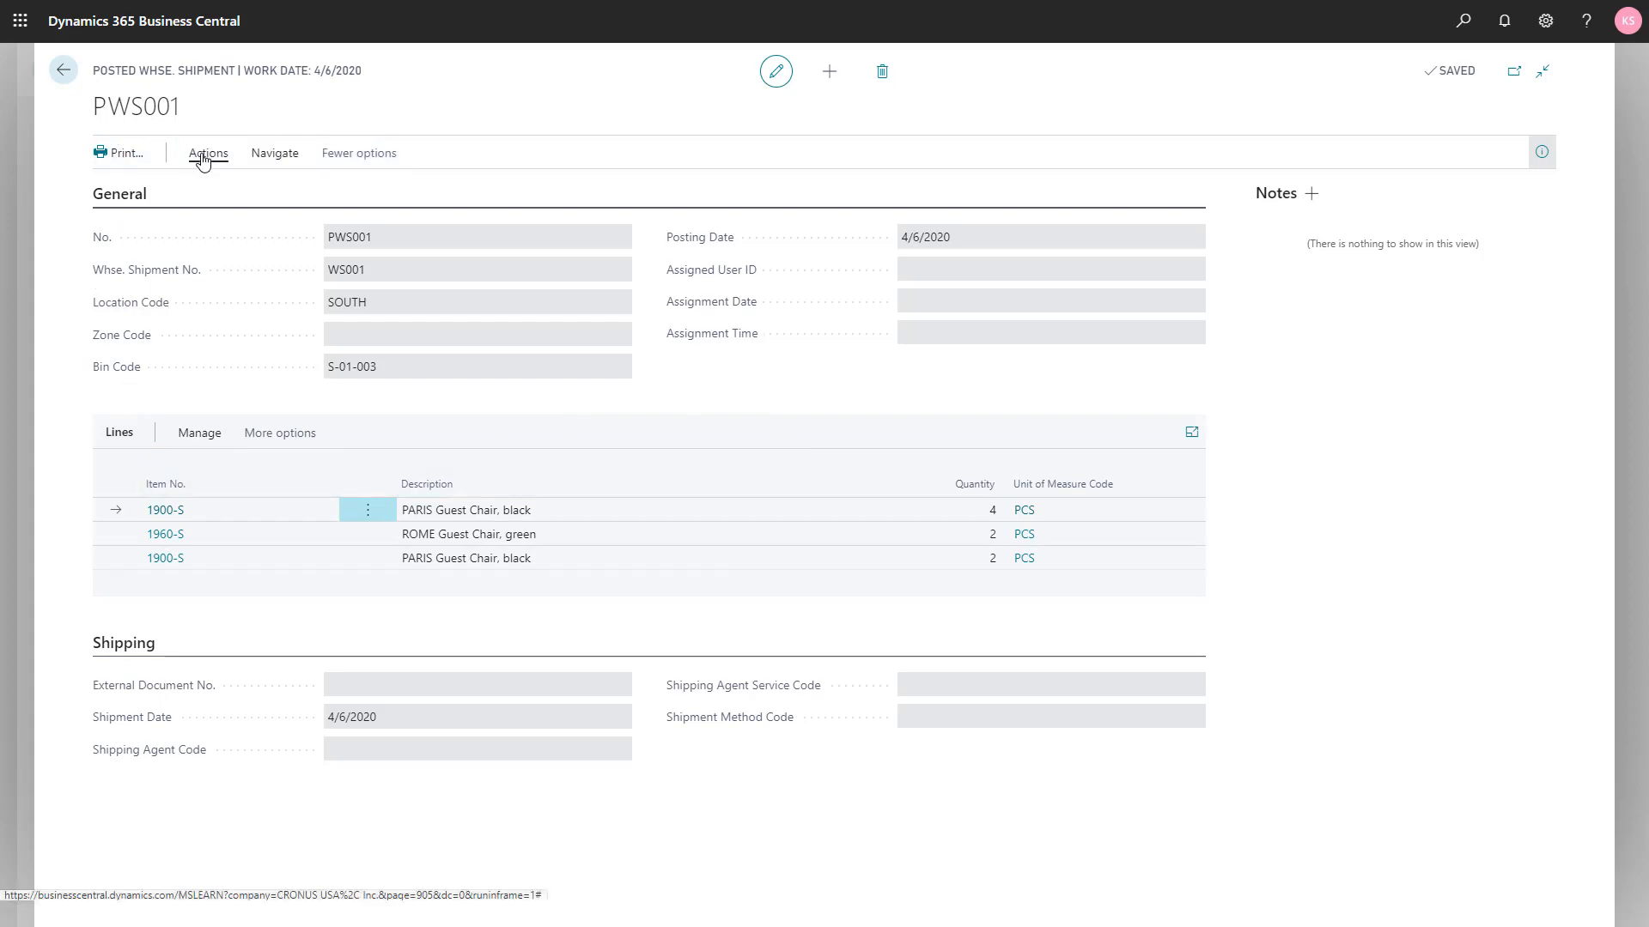
{"action": "left_click", "coordinate": [201, 156]}
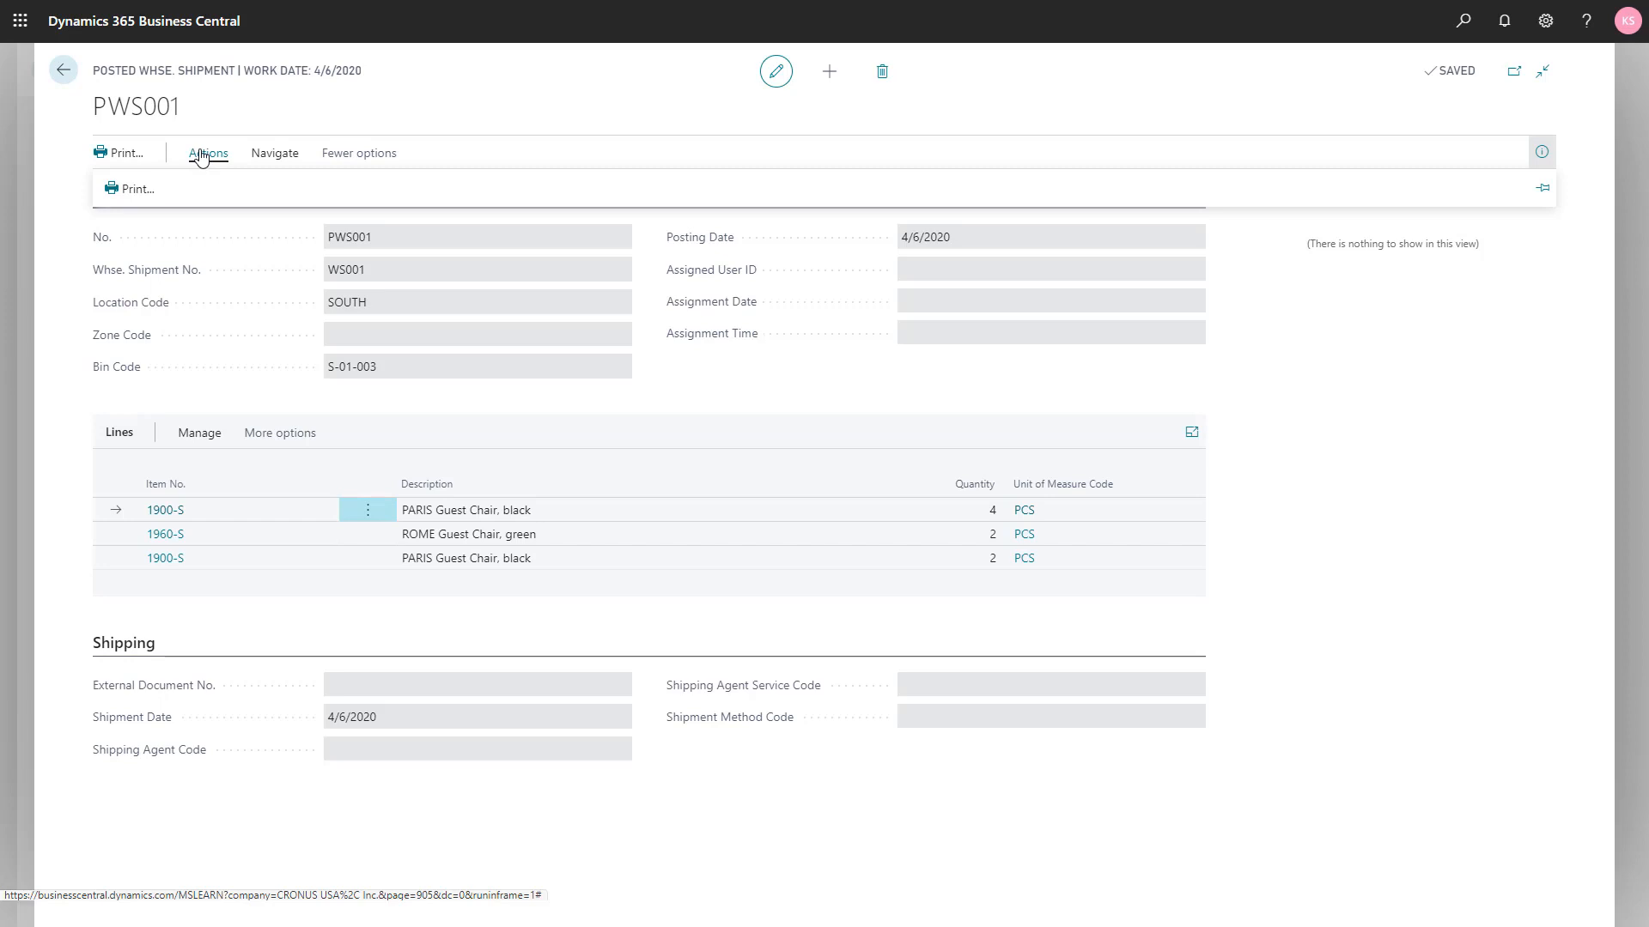
{"action": "left_click", "coordinate": [274, 157]}
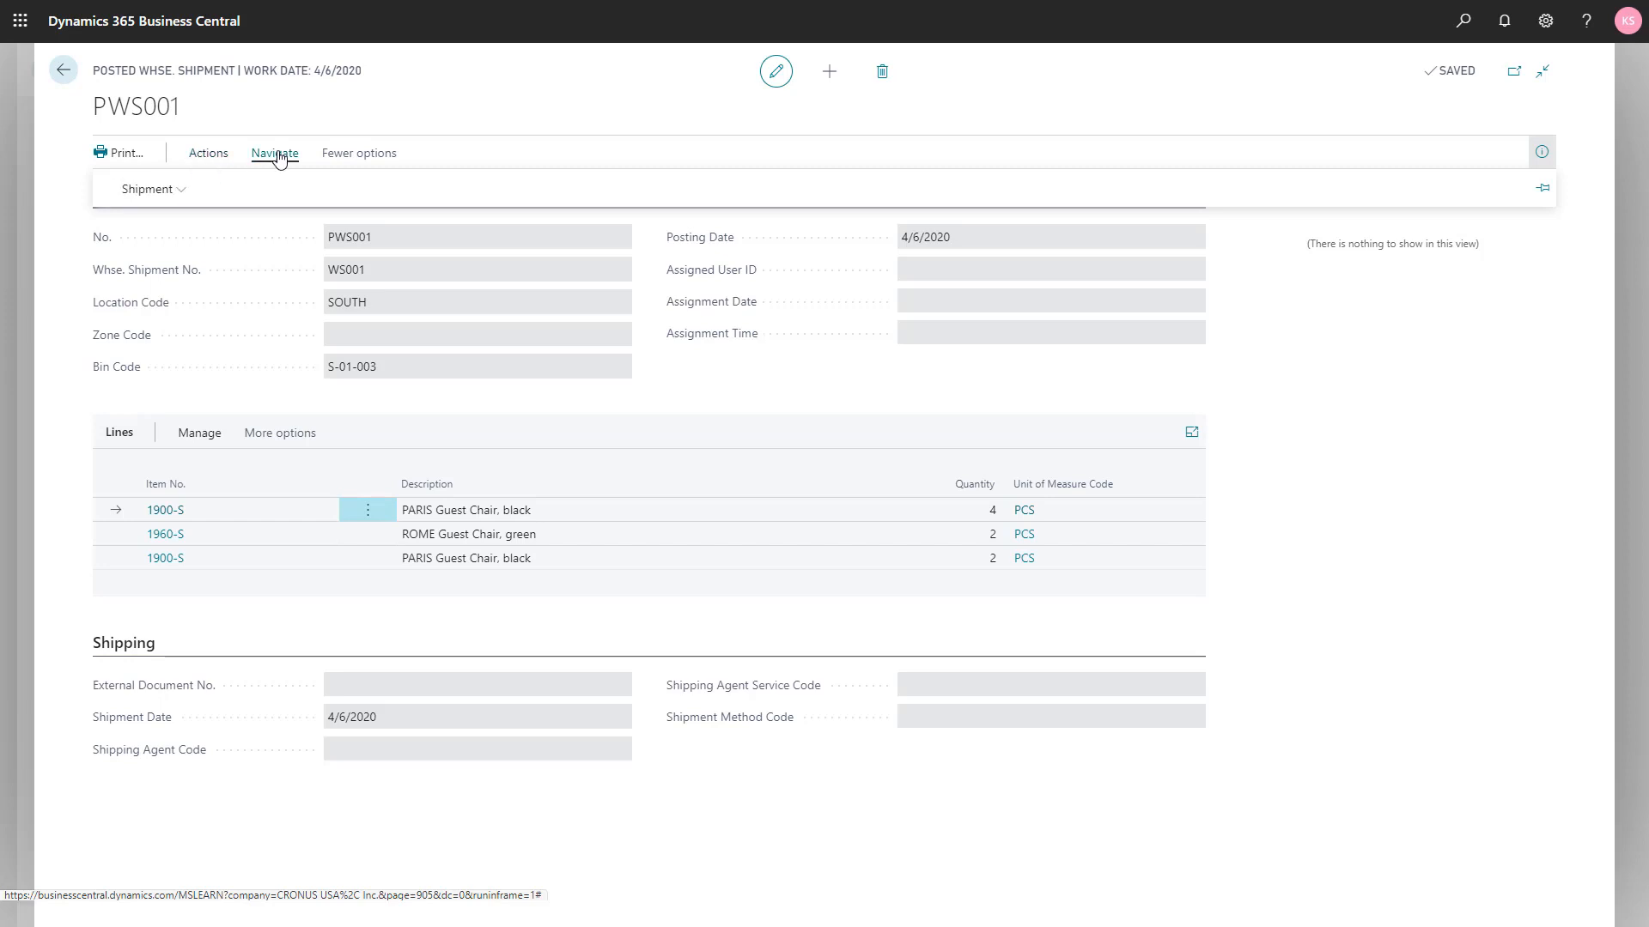
{"action": "left_click", "coordinate": [159, 200]}
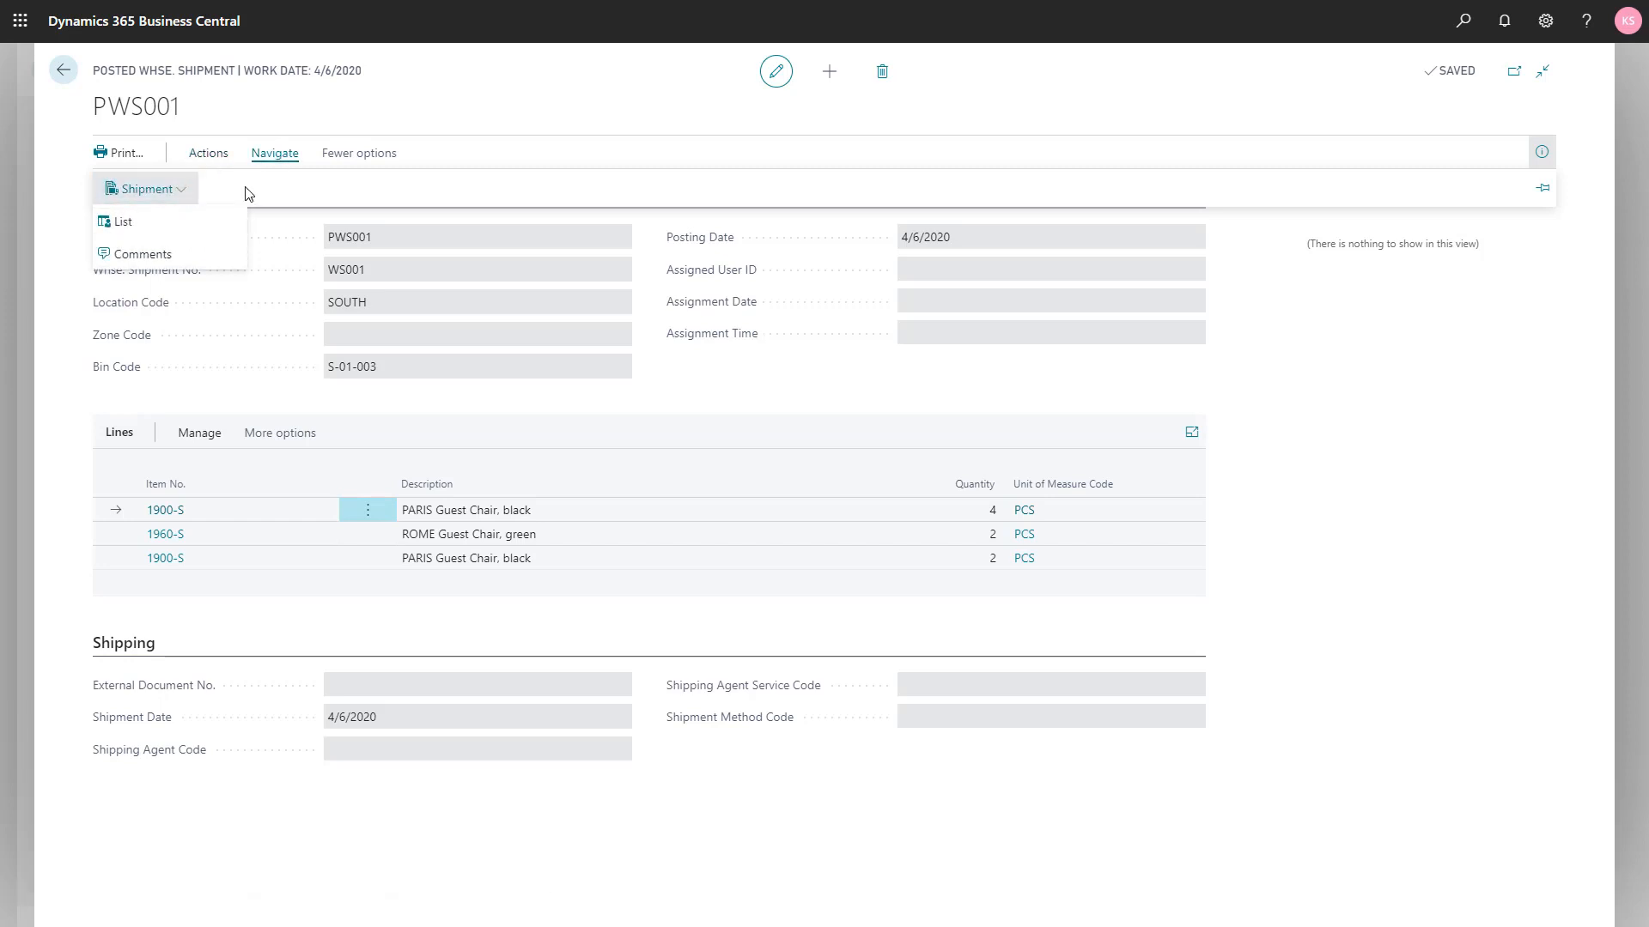
{"action": "left_click", "coordinate": [522, 132]}
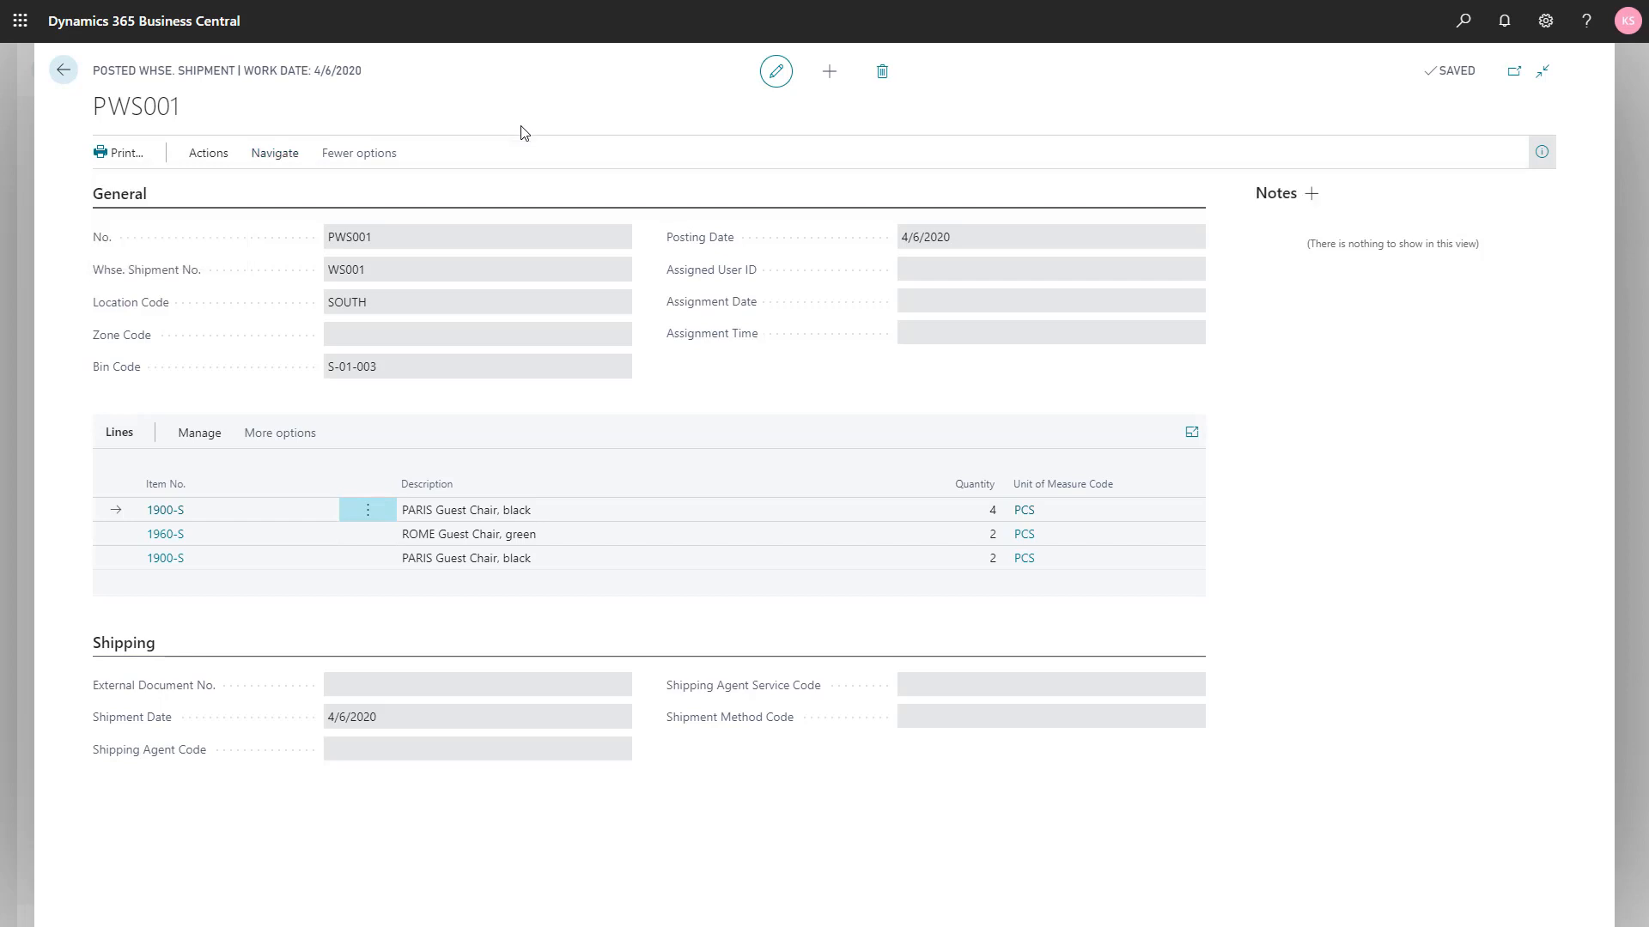
{"action": "key", "text": "Escape"}
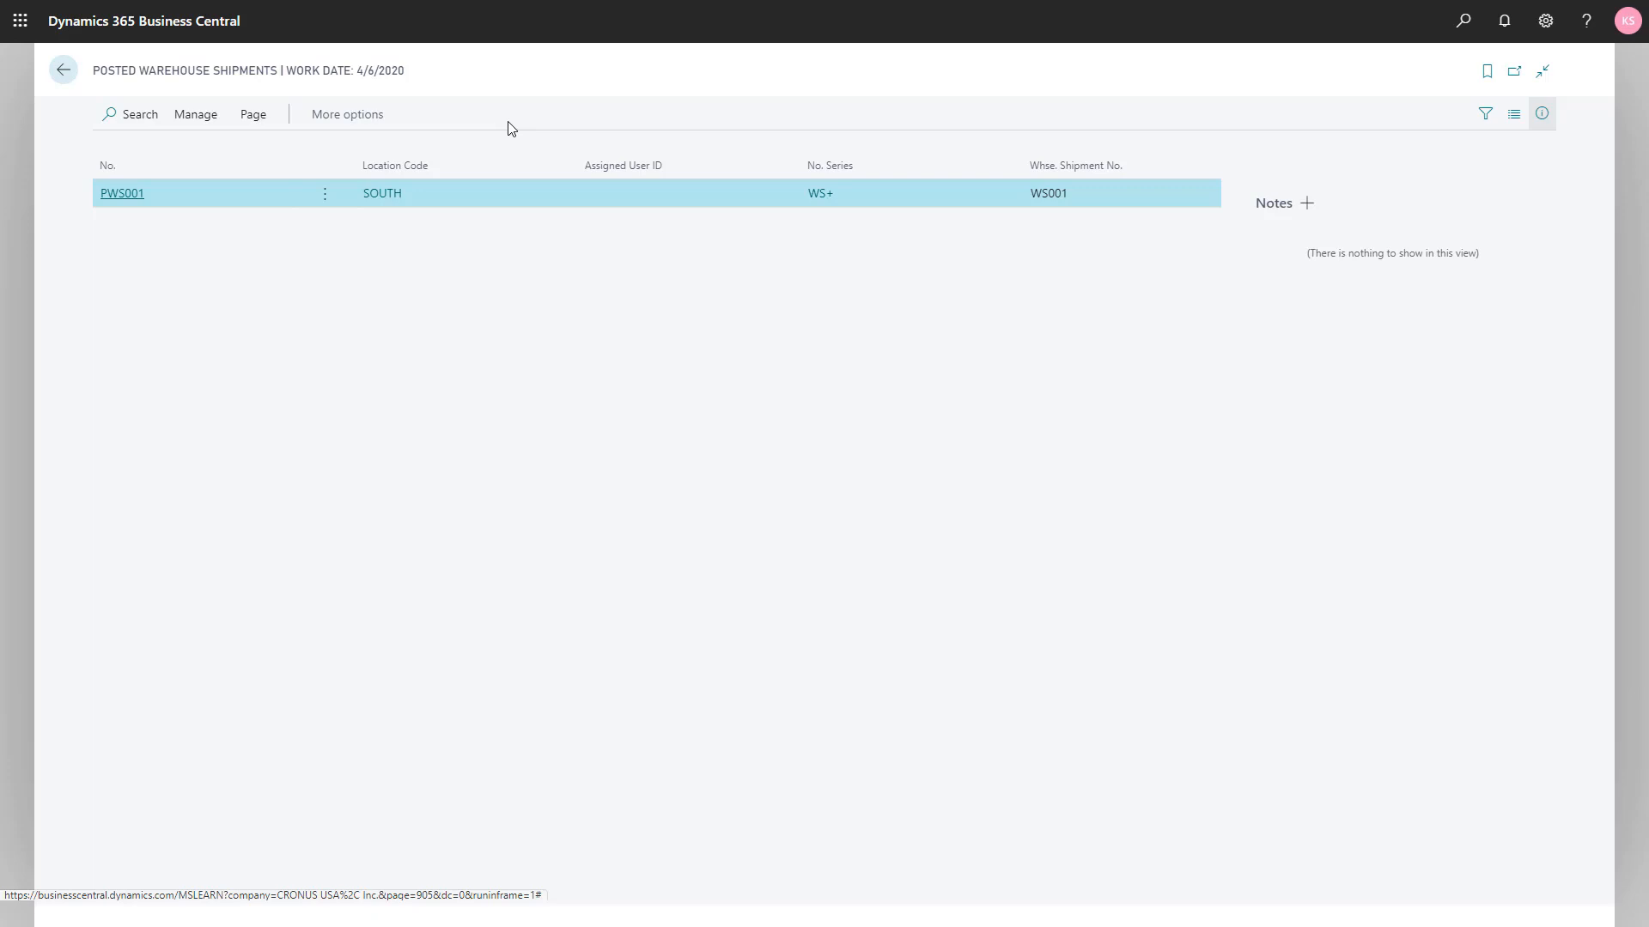
{"action": "key", "text": "Escape"}
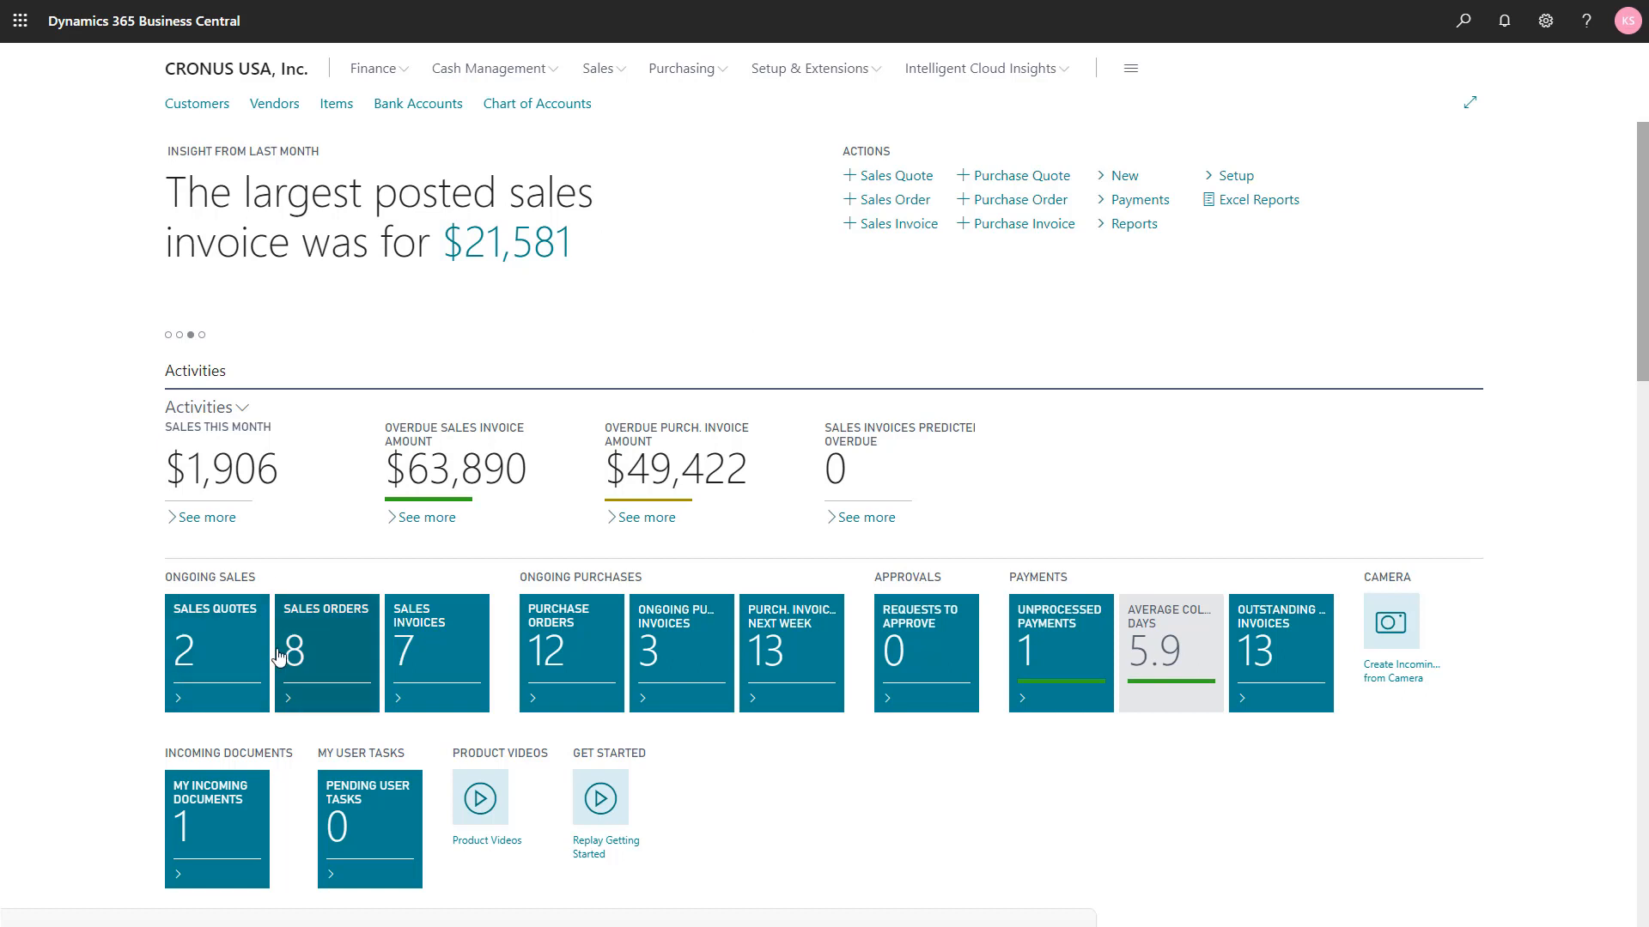
Step: Open the released Trey Research sales order at location SOUTH and check the quantity shipped on its item line
{"action": "left_click", "coordinate": [314, 650]}
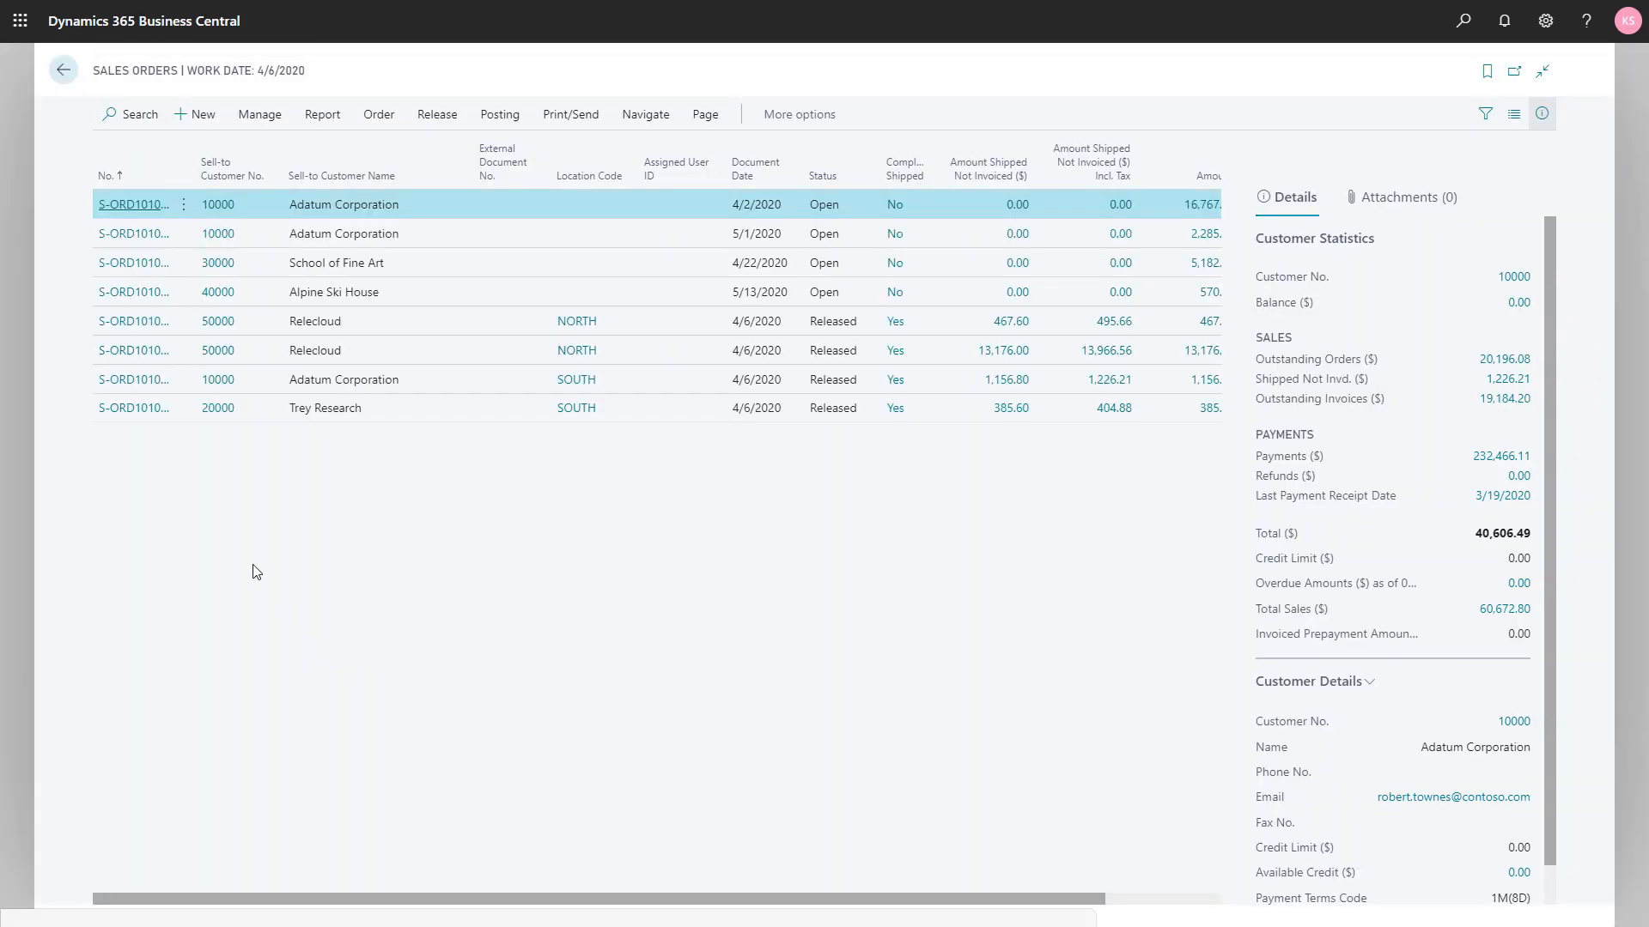
{"action": "left_click", "coordinate": [145, 416]}
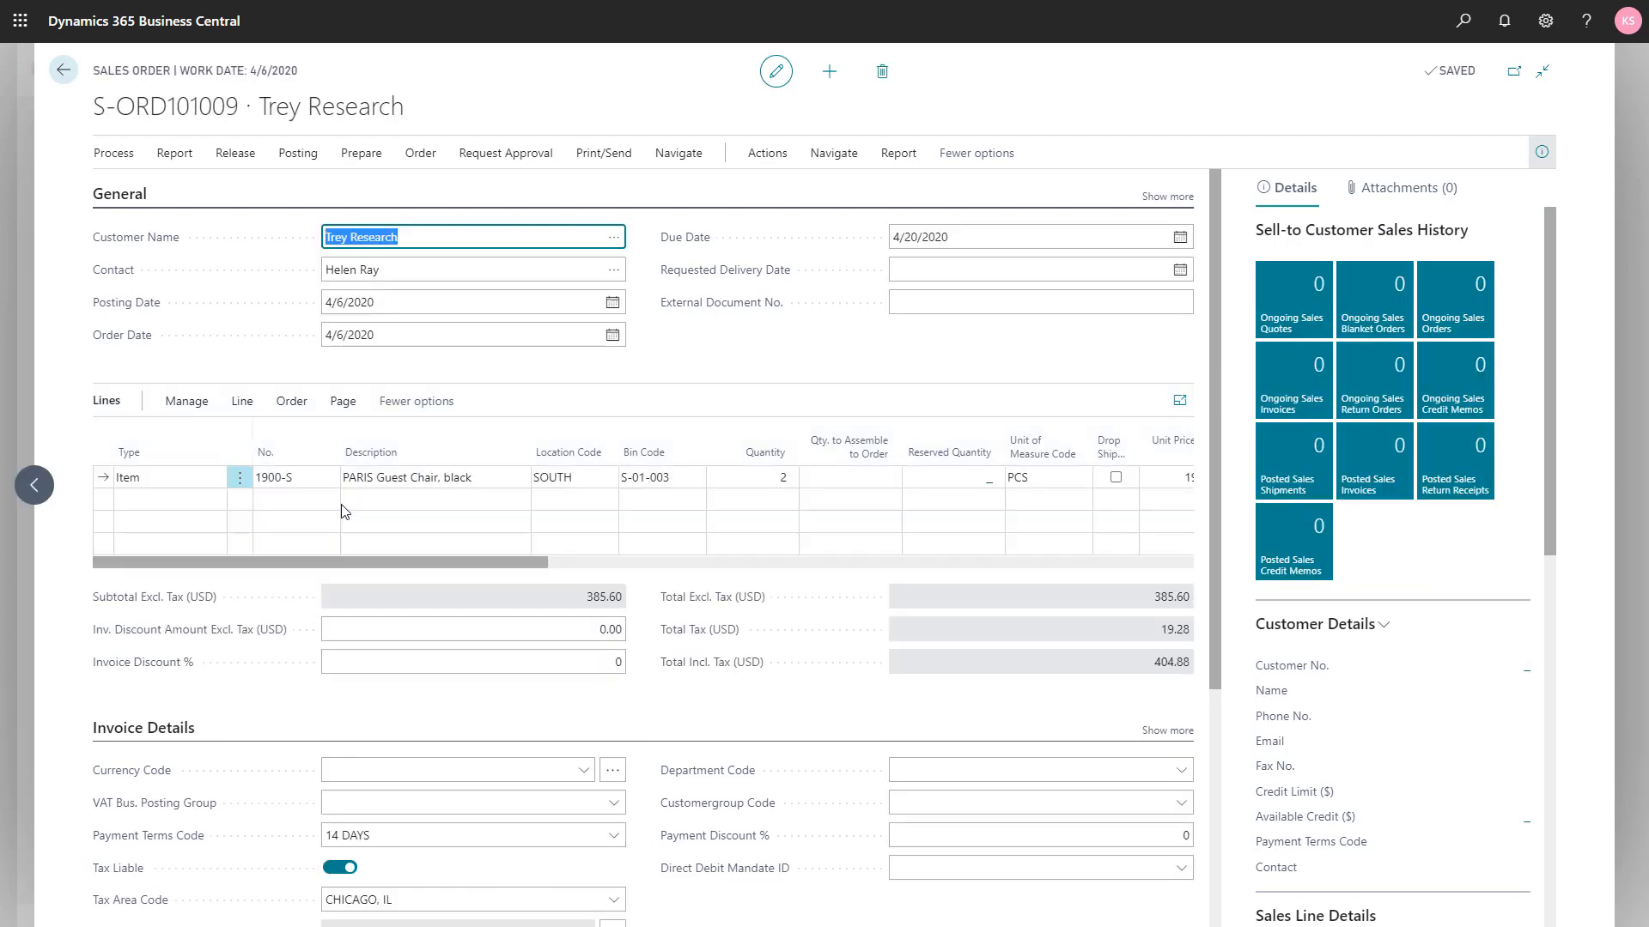
{"action": "left_click_drag", "start_coordinate": [341, 562], "coordinate": [791, 586]}
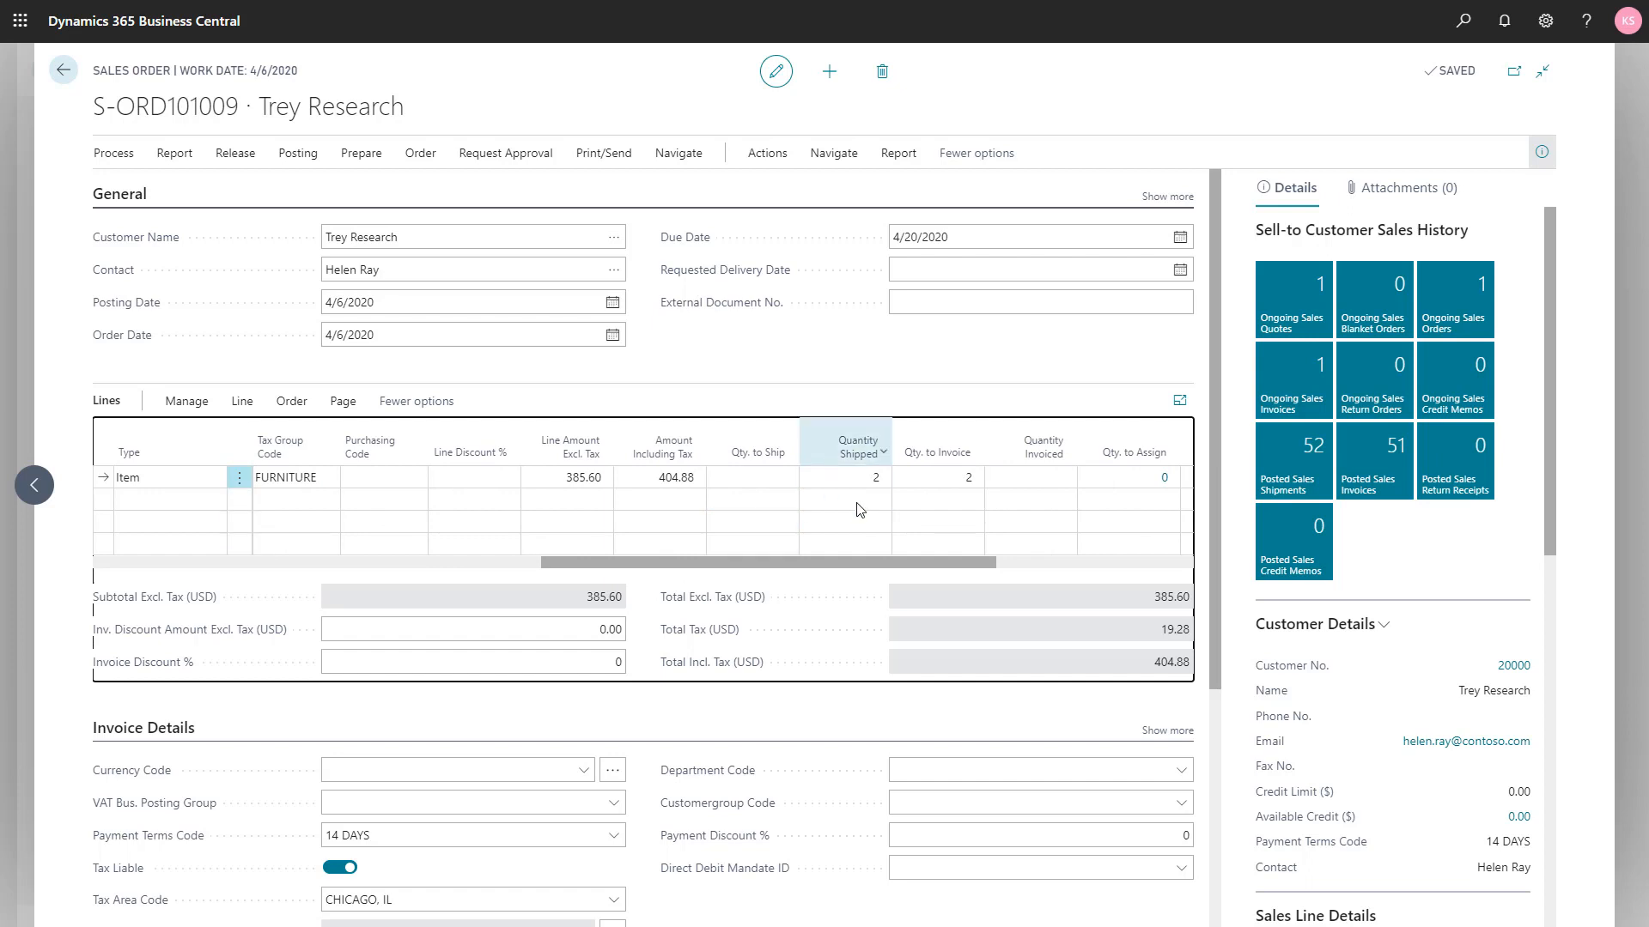